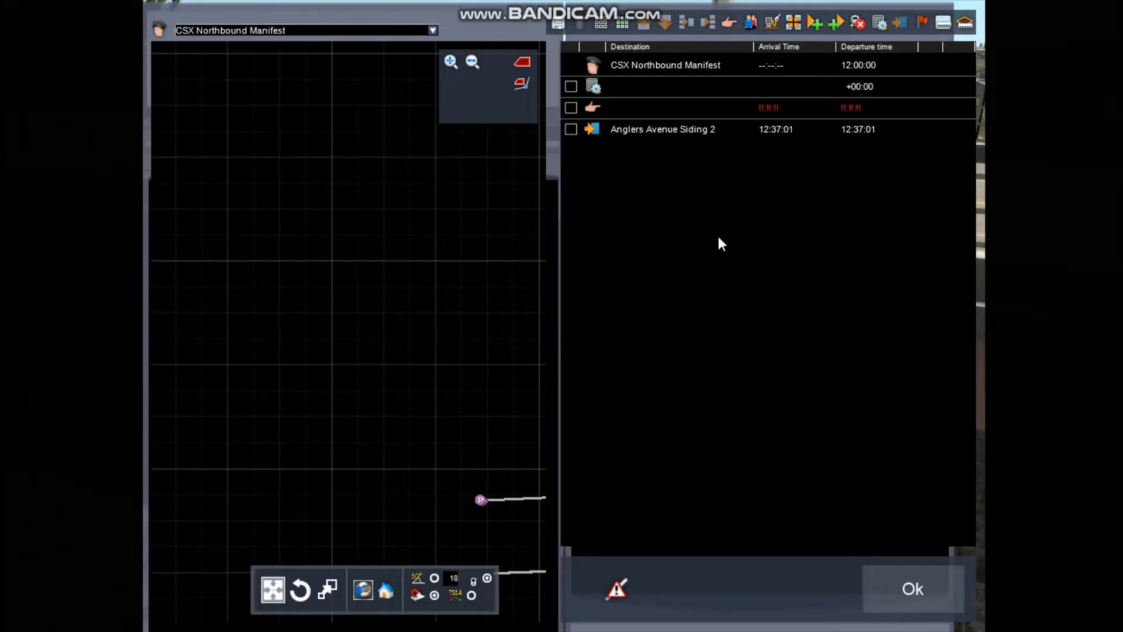
Set the destination of the CSX Northbound Manifest's unassigned stop instruction to Anglers Avenue Siding 2
double_click(593, 106)
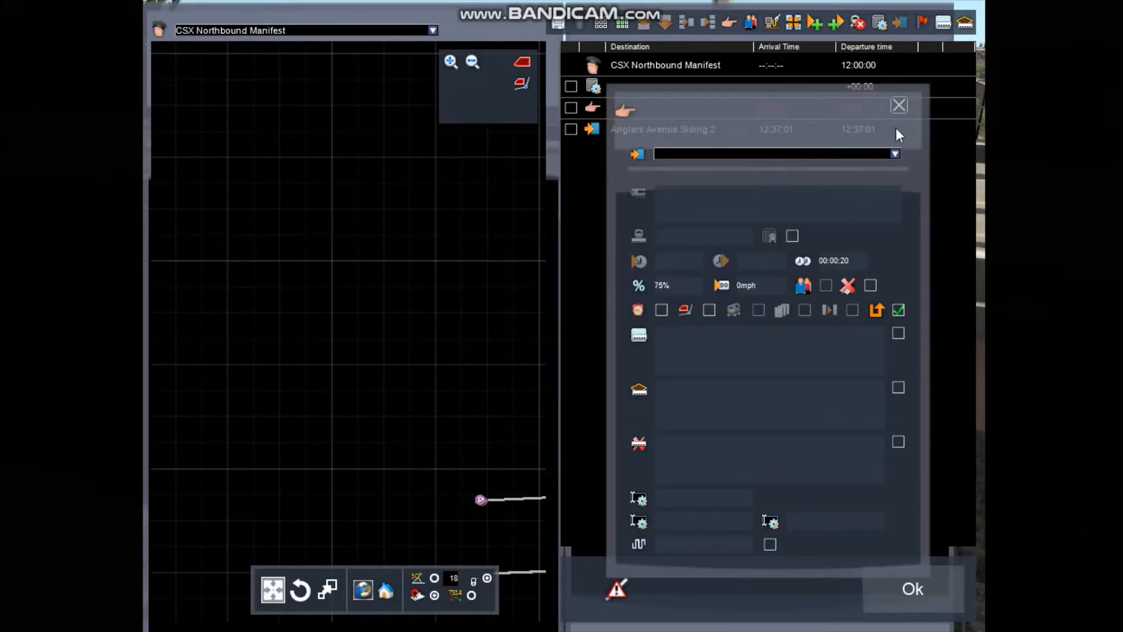
click(894, 158)
click(894, 154)
click(894, 154)
click(897, 154)
click(894, 155)
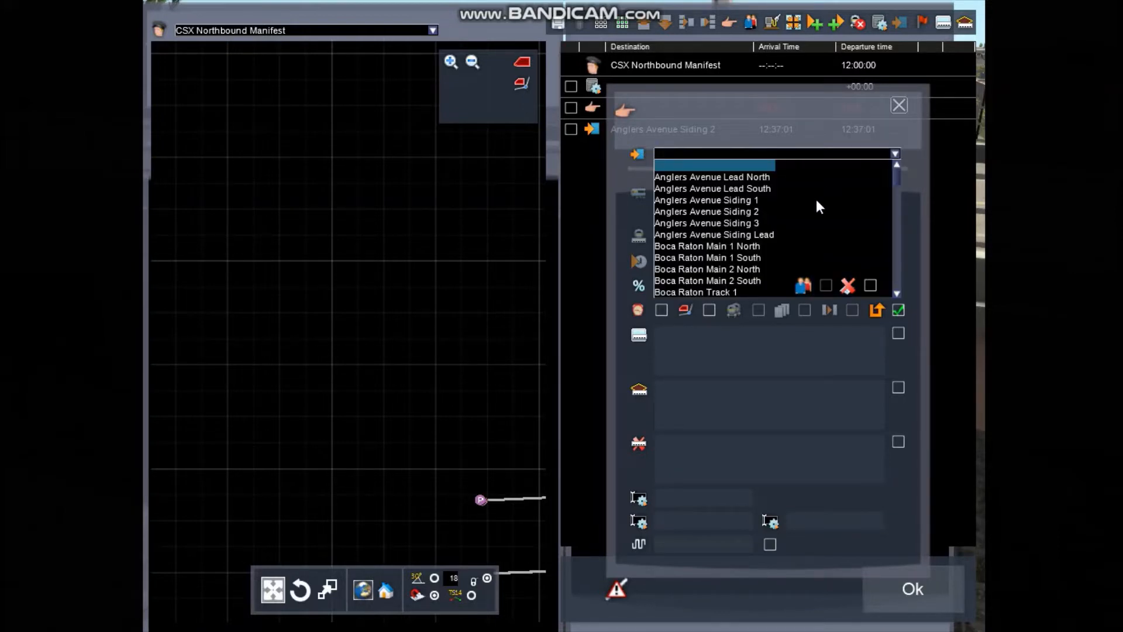
click(746, 212)
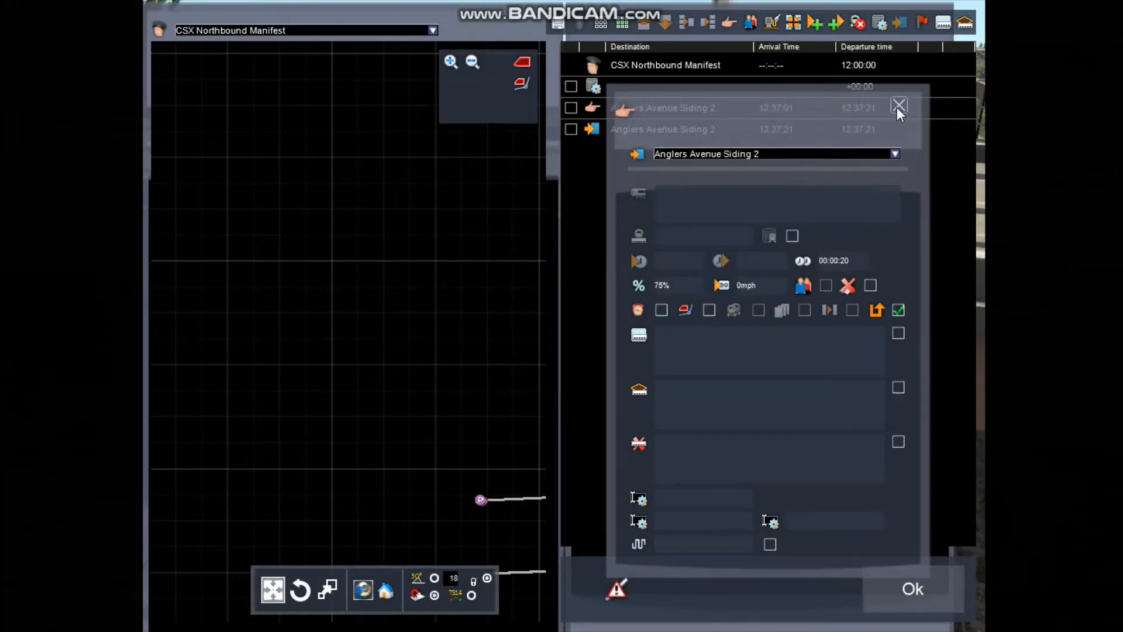
click(900, 106)
Set the stop's message to "Great Job! You have made it to your destination, and a replacemen crew will be over shortly to take over for you!"
text(ave You have)
click(818, 330)
text(made it to your d)
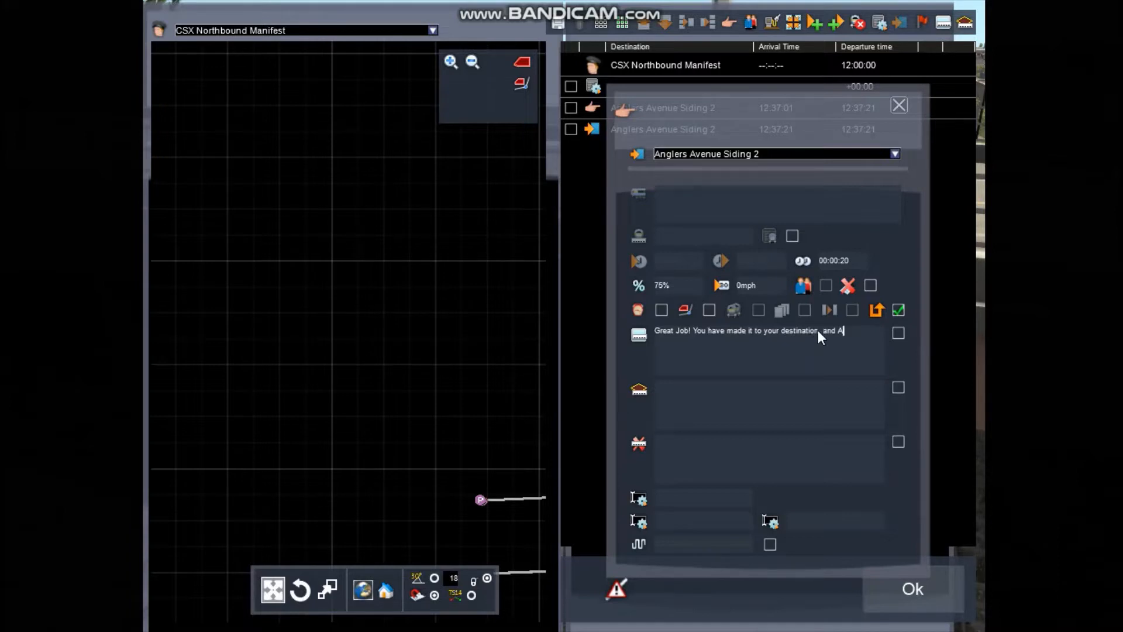
text(estination, and a replacee)
key(BackSpace)
text(ment)
text(c)
key(BackSpace)
text(crew will be over shortly to take over for you!)
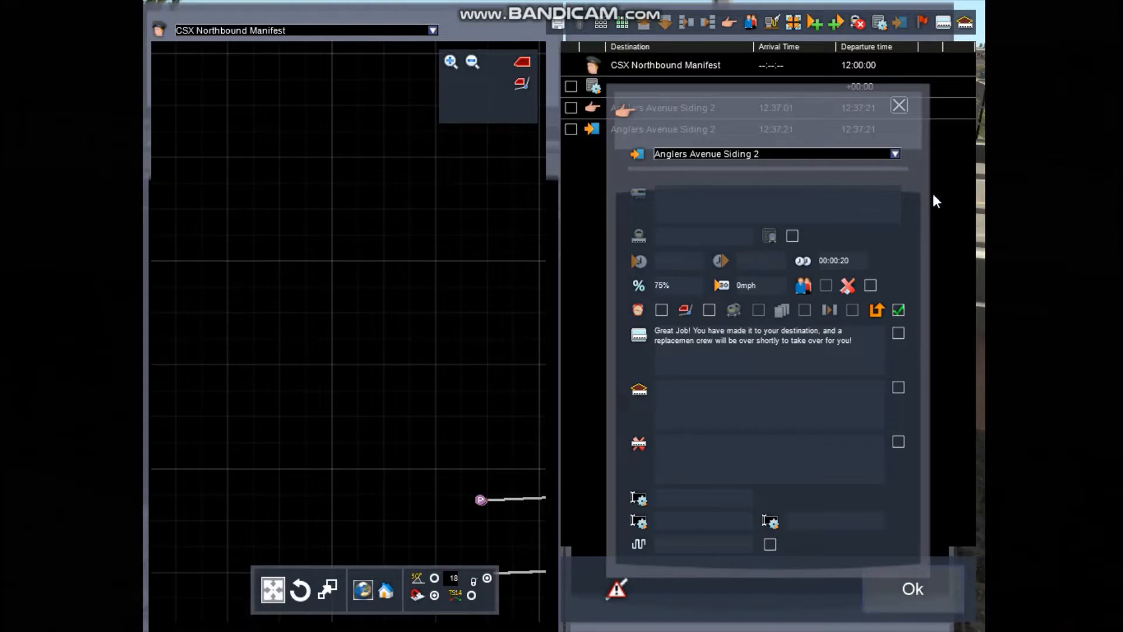
click(899, 105)
click(912, 589)
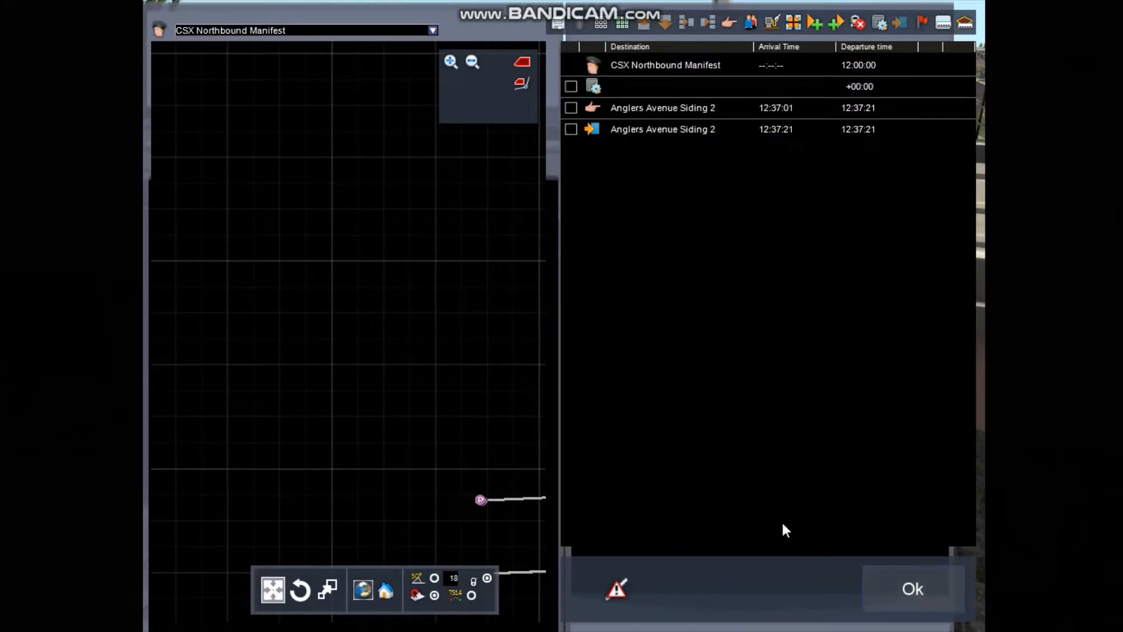
Look over the freight train and the surrounding yard tracks up to the road overpass in the 3D world
right_drag(629, 468, 901, 442)
key(Up)
key(Up)
key(Up)
right_drag(556, 398, 819, 234)
key(Up)
key(Up)
key(Up)
right_drag(562, 316, 575, 263)
key(Up)
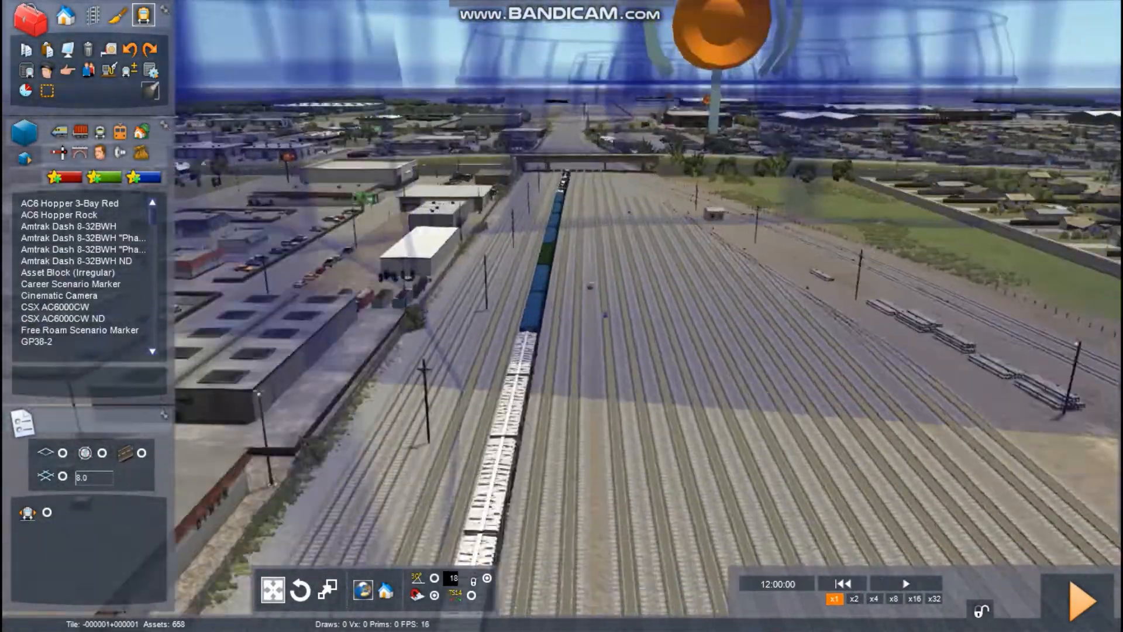
right_drag(561, 315, 579, 398)
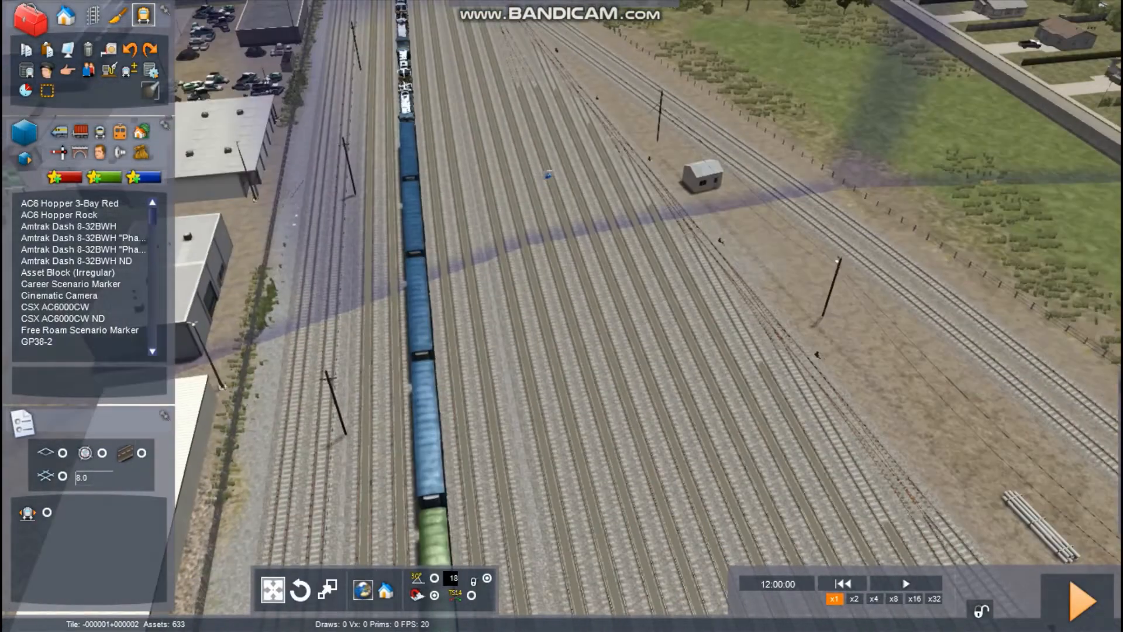
right_drag(561, 316, 544, 152)
key(Up)
key(Up)
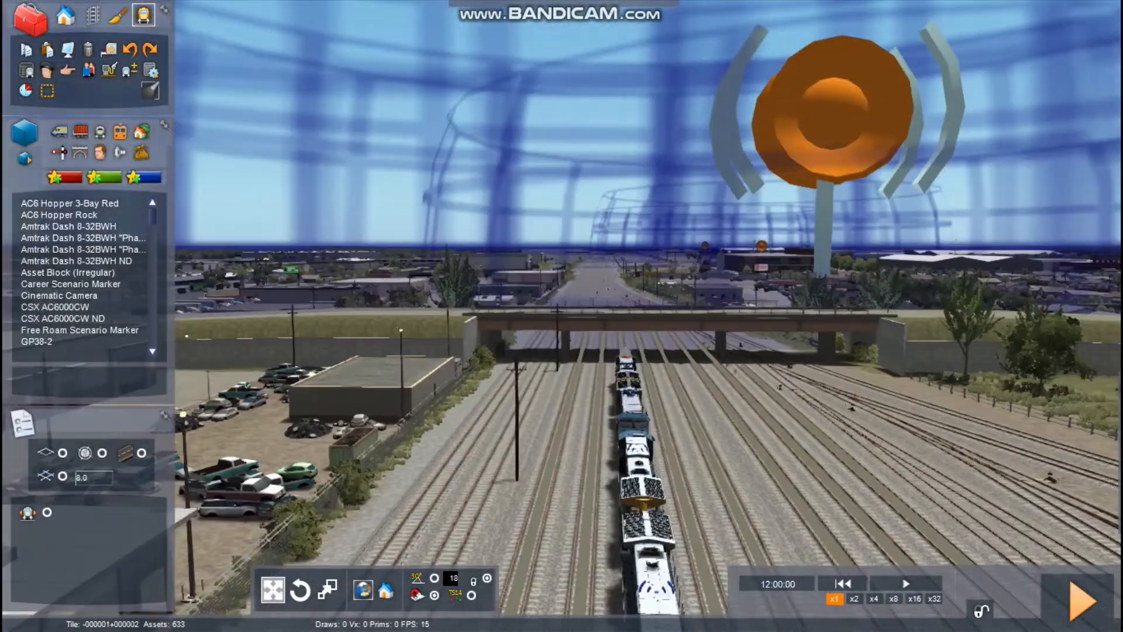
right_drag(562, 316, 562, 357)
key(Up)
key(Down)
key(Up)
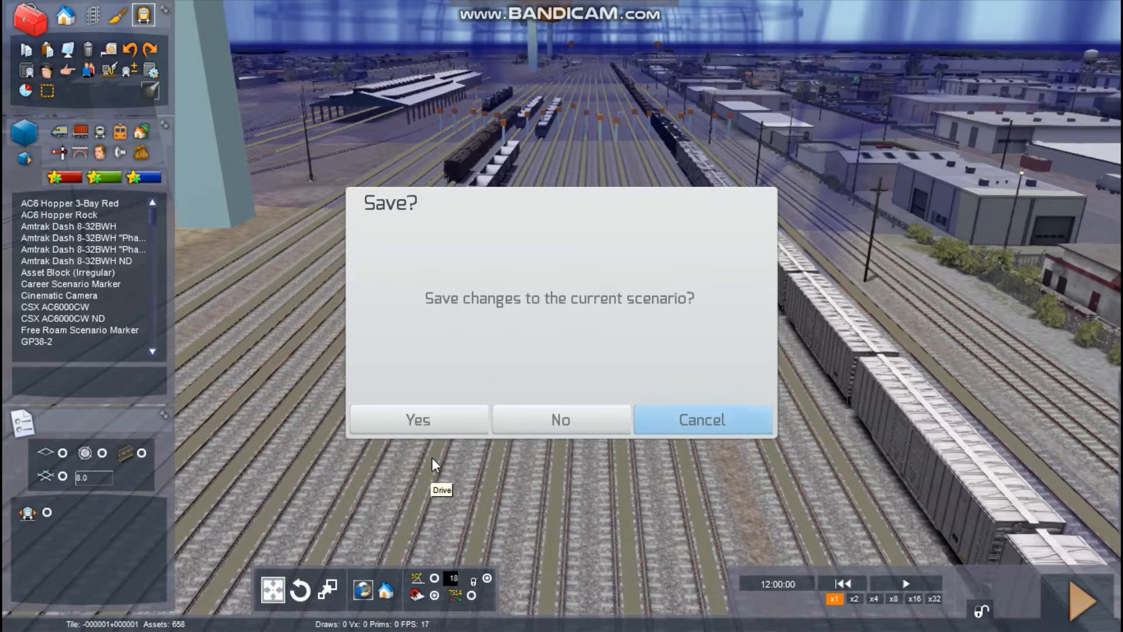
Save the changes to the current scenario and capture a screenshot of the yard
click(425, 426)
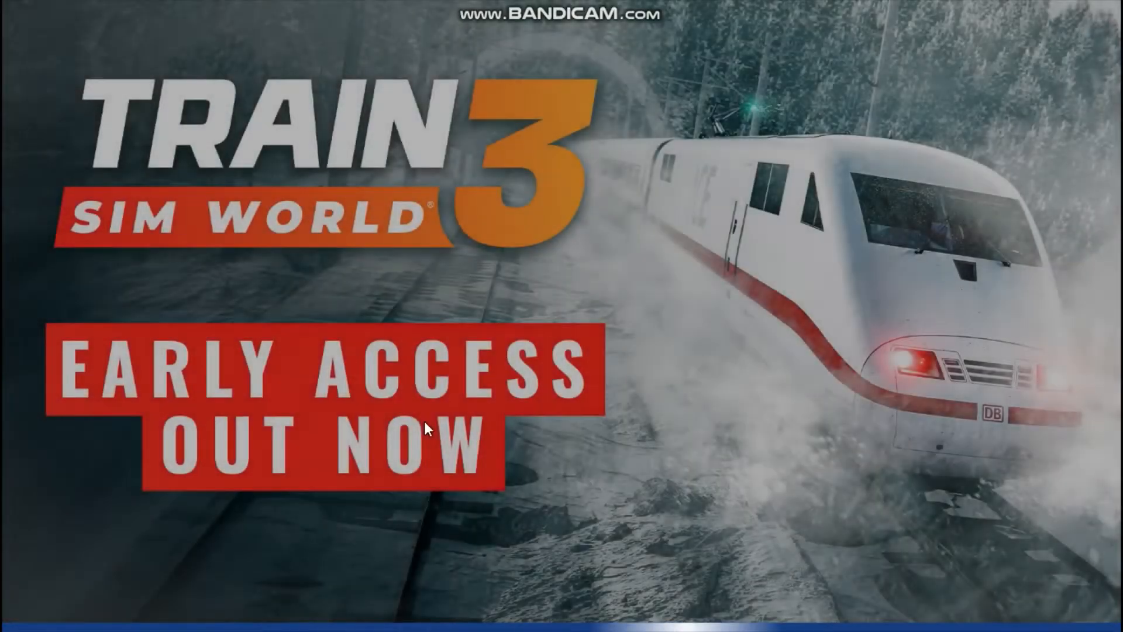
key(F12)
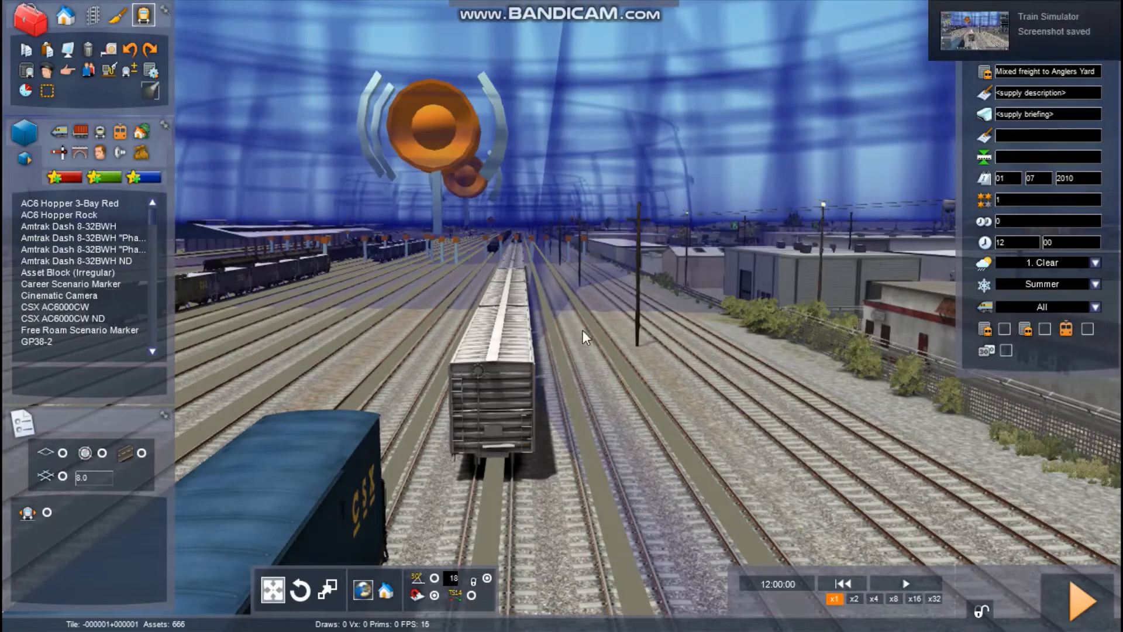
key(Up)
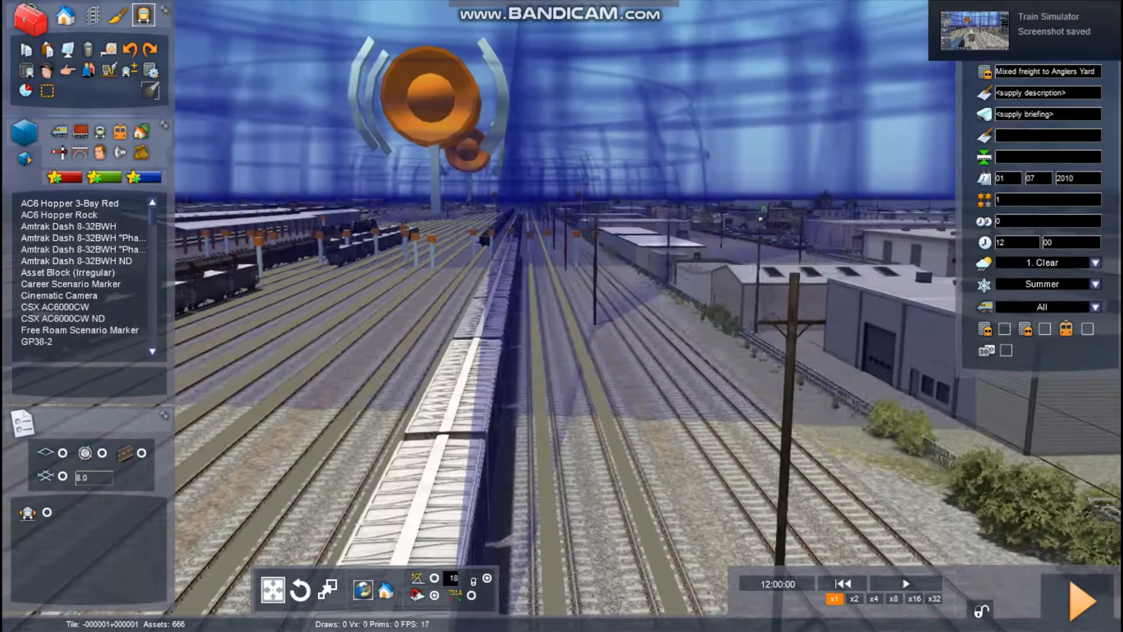
right_drag(584, 331, 488, 299)
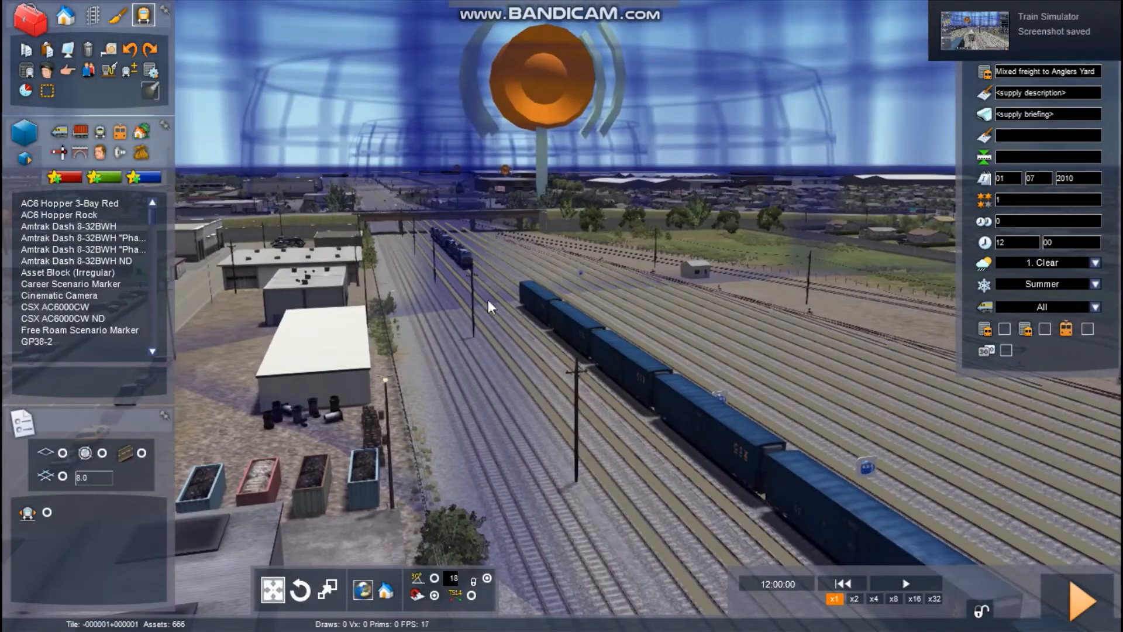
Open the Hialeah Yard 3 pickup instruction in the CSX Northbound Manifest's timetable
click(24, 90)
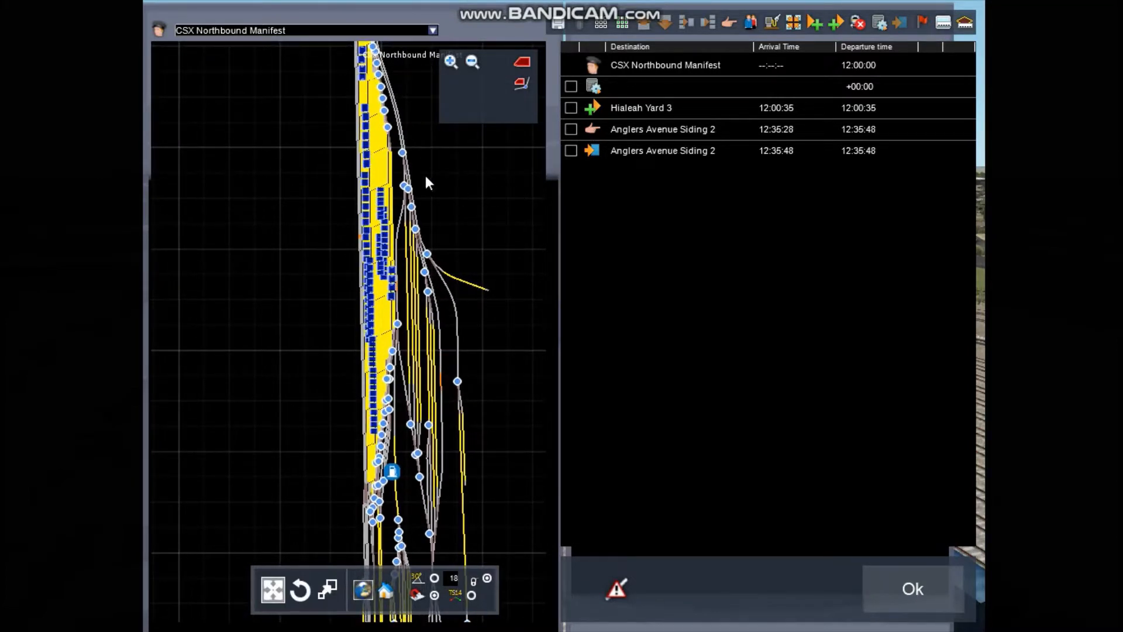
drag(323, 171, 345, 275)
scroll(352, 257, up, 3)
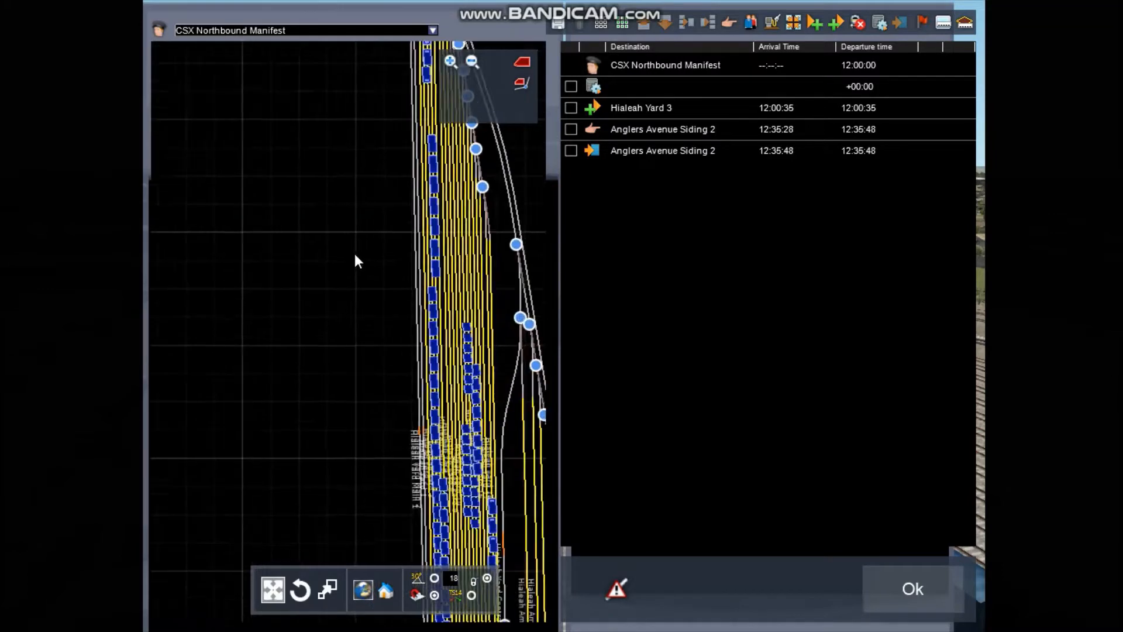
double_click(592, 107)
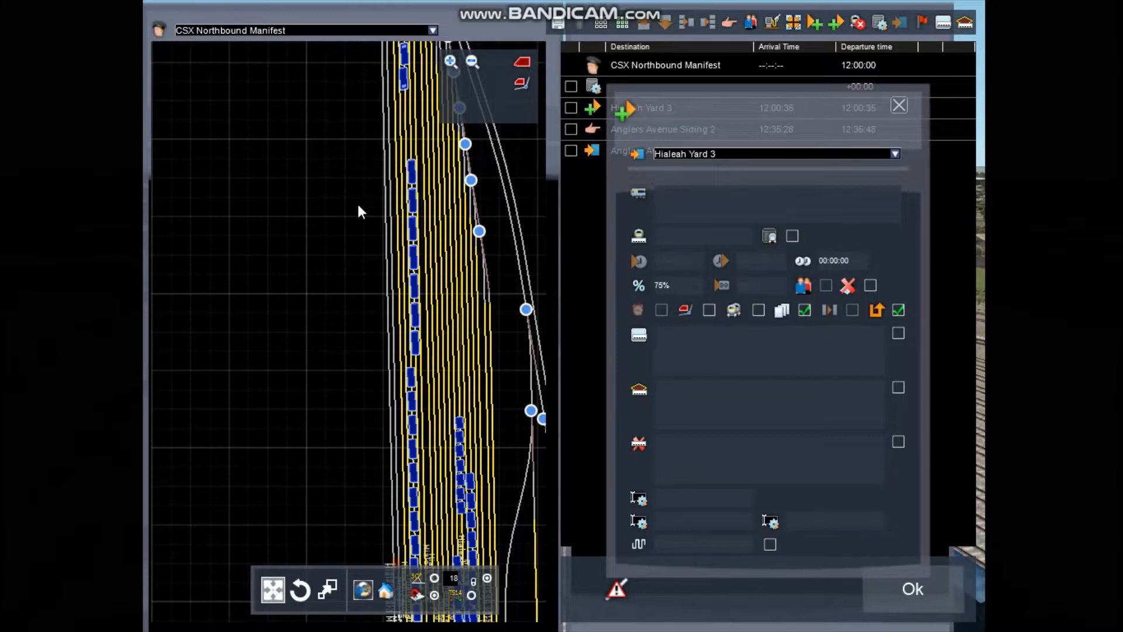
Add railcar 223737, the first car of the blue boxcar string on the map, to the Hialeah Yard 3 pickup
drag(379, 163, 348, 347)
scroll(364, 321, up, 4)
drag(375, 299, 397, 120)
drag(399, 416, 387, 164)
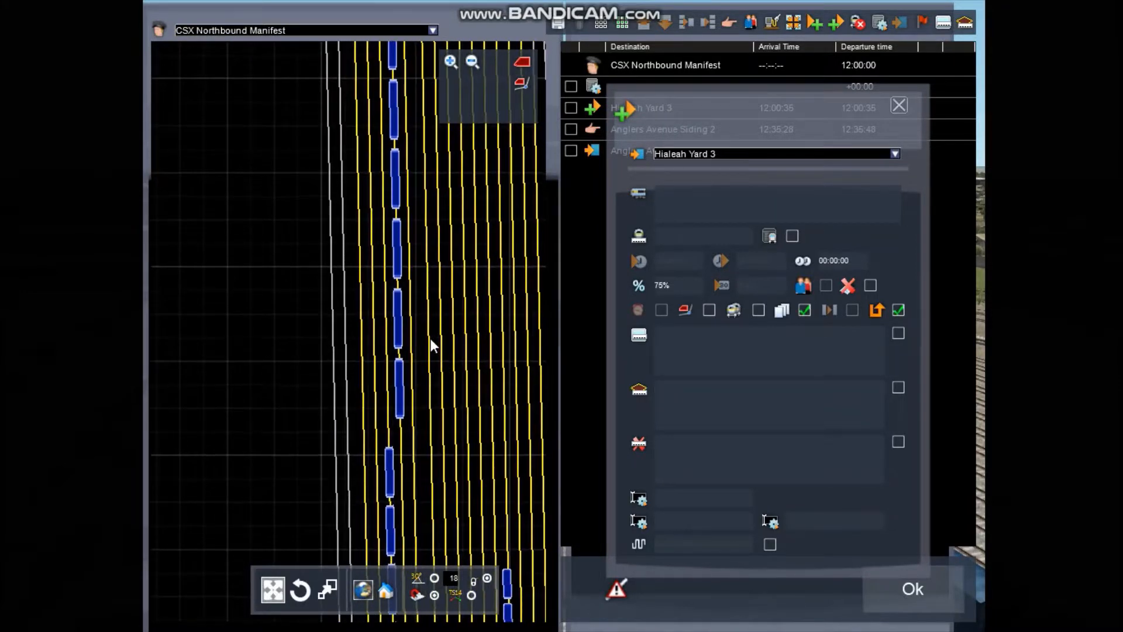
drag(430, 338, 441, 177)
drag(390, 367, 402, 297)
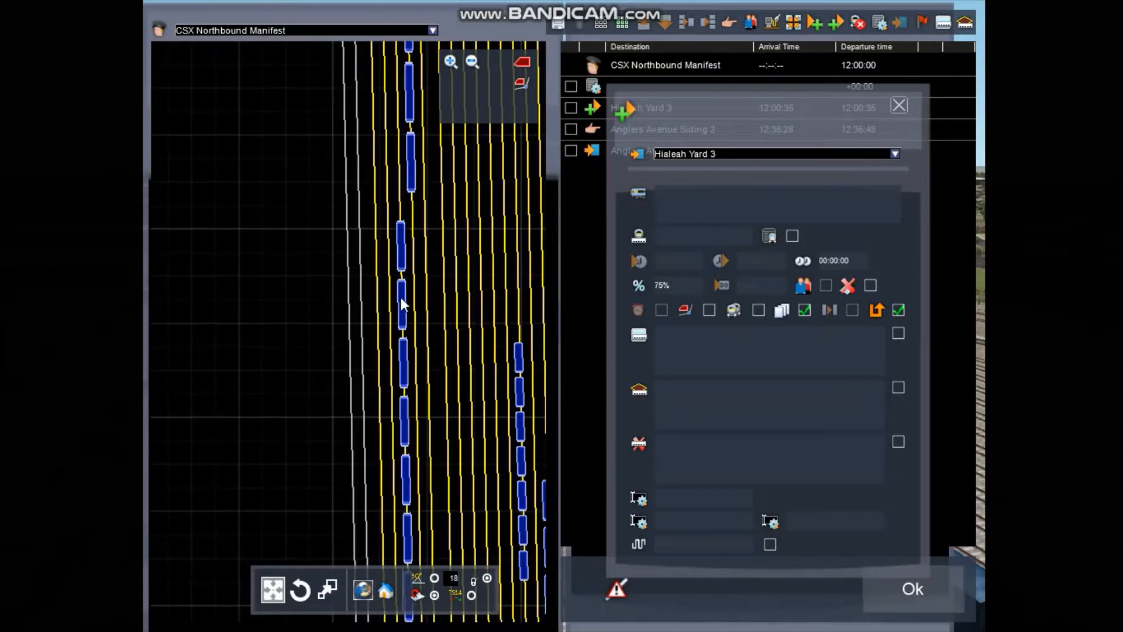
scroll(402, 297, down, 5)
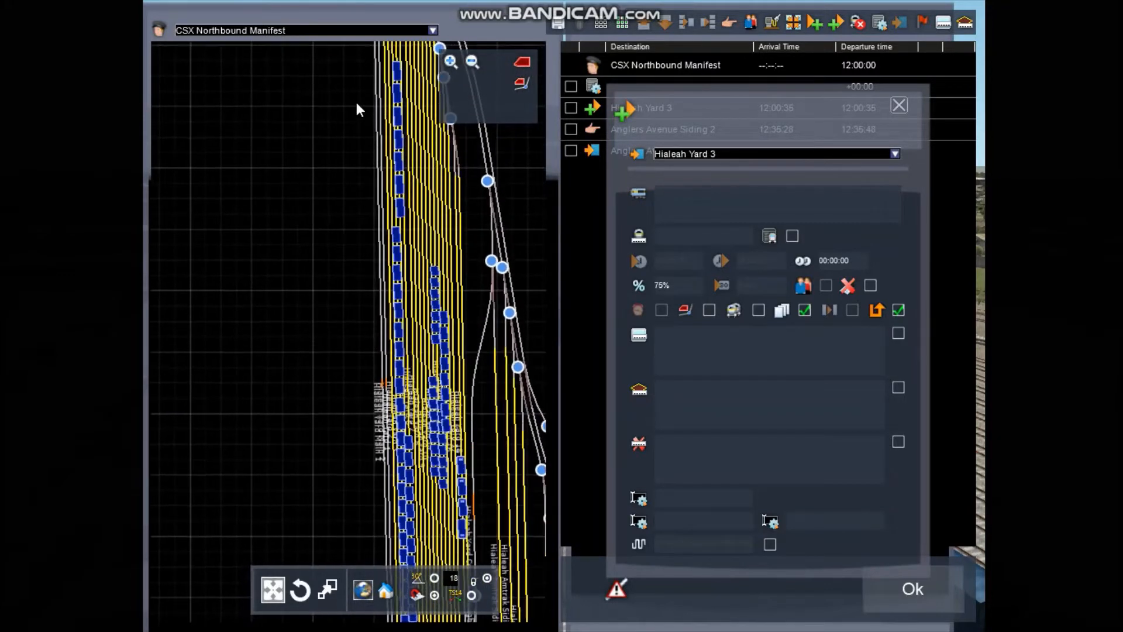
drag(356, 103, 358, 203)
drag(415, 358, 412, 259)
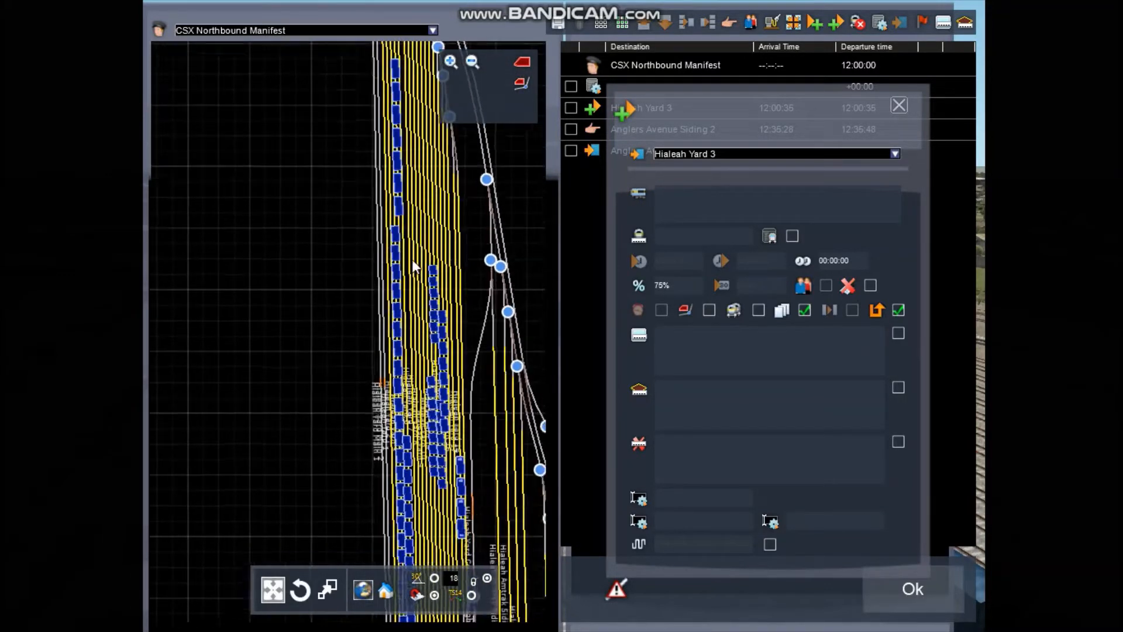
scroll(412, 259, up, 3)
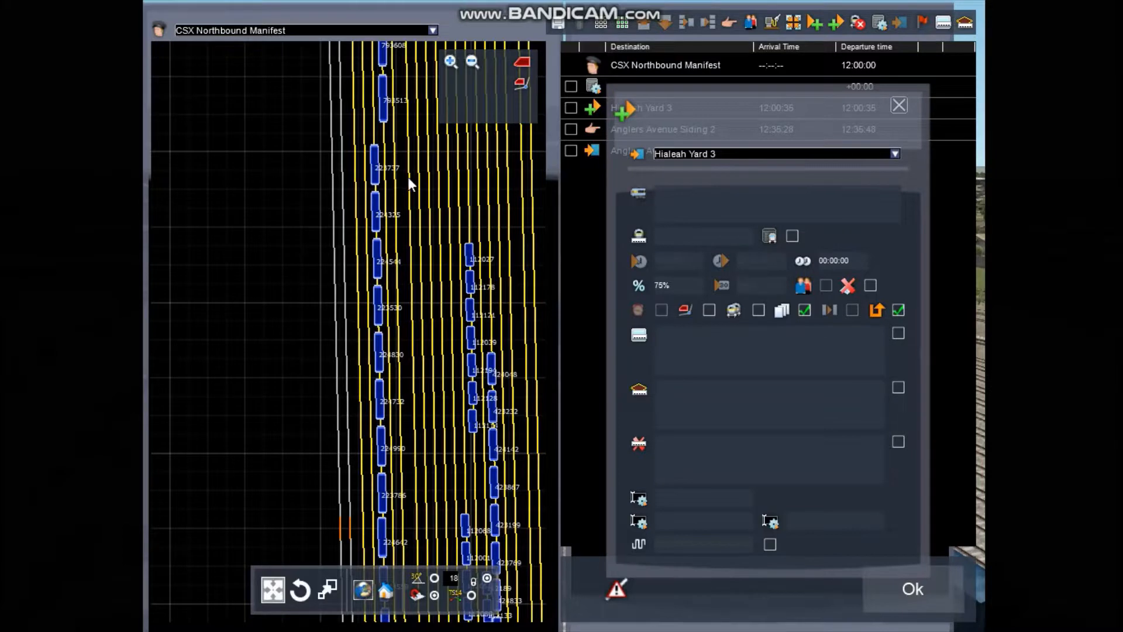
click(384, 166)
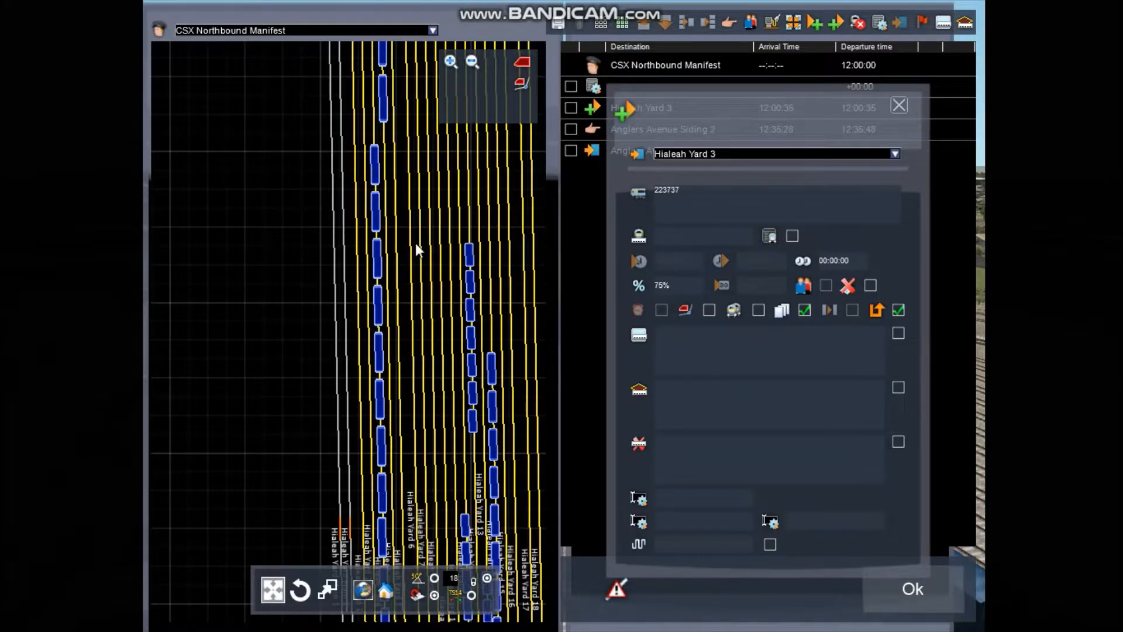
Add railcars 224325 and 224544 to the Hialeah Yard 3 pickup instruction
scroll(415, 244, up, 2)
drag(476, 287, 411, 115)
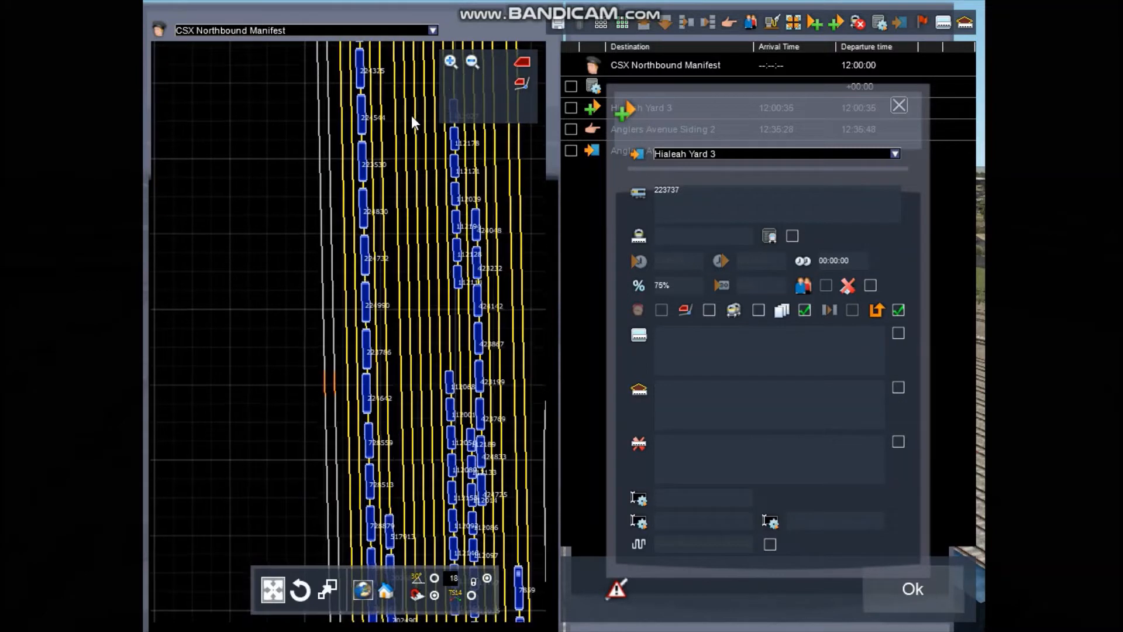
click(364, 69)
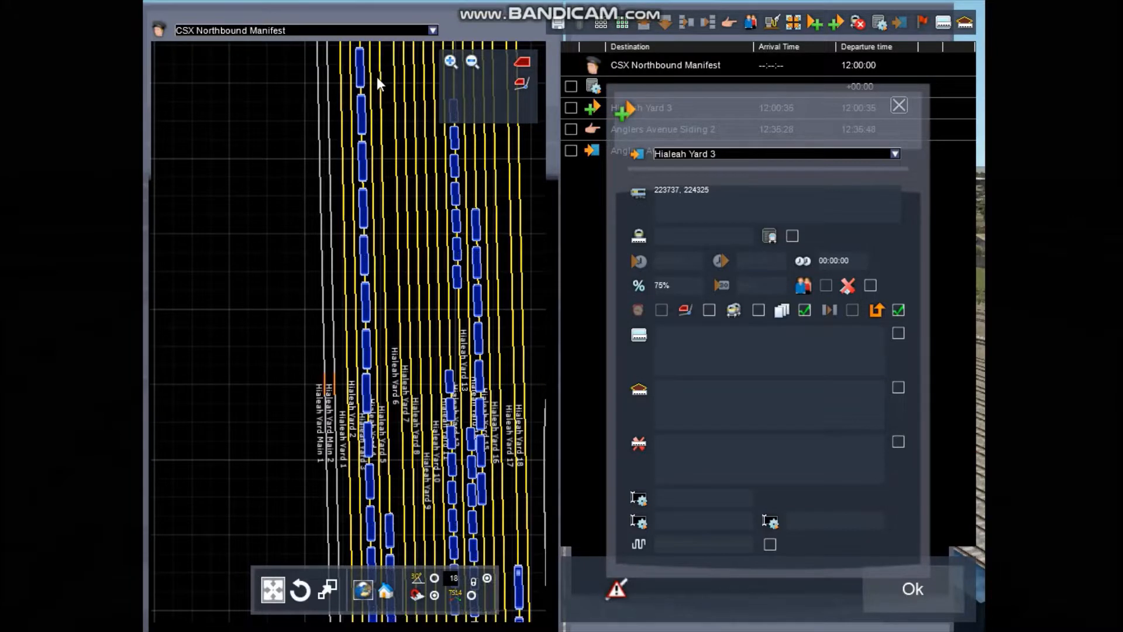
click(639, 192)
drag(437, 251, 420, 202)
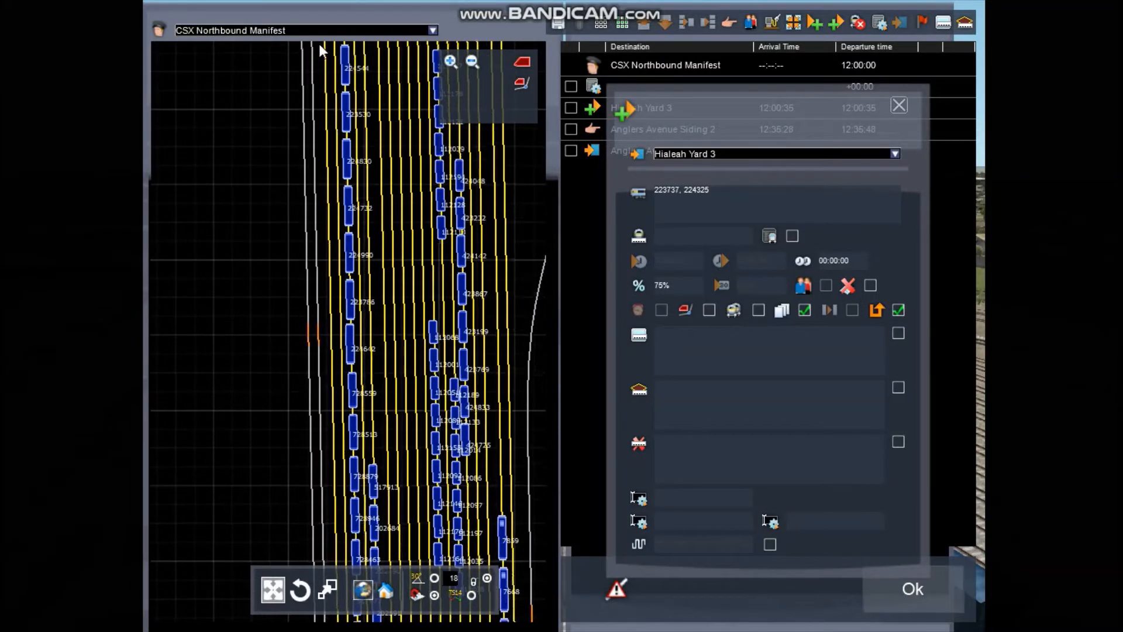
click(355, 69)
Add railcars 223530, 224830 and 224732 to the Hialeah Yard 3 pickup instruction
click(637, 195)
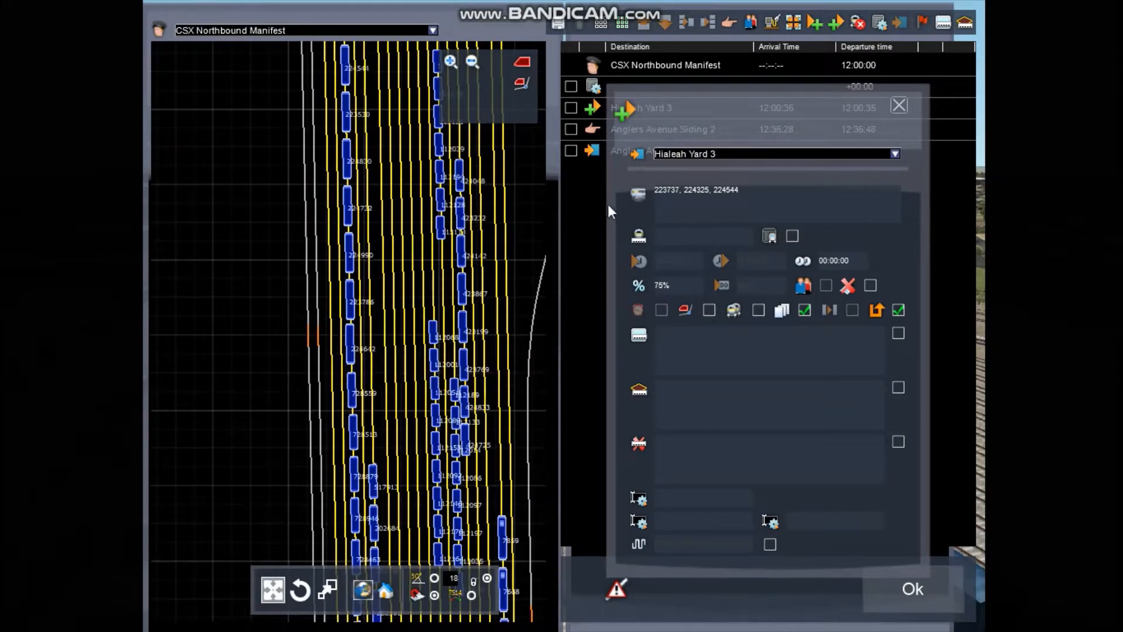
drag(462, 203, 454, 158)
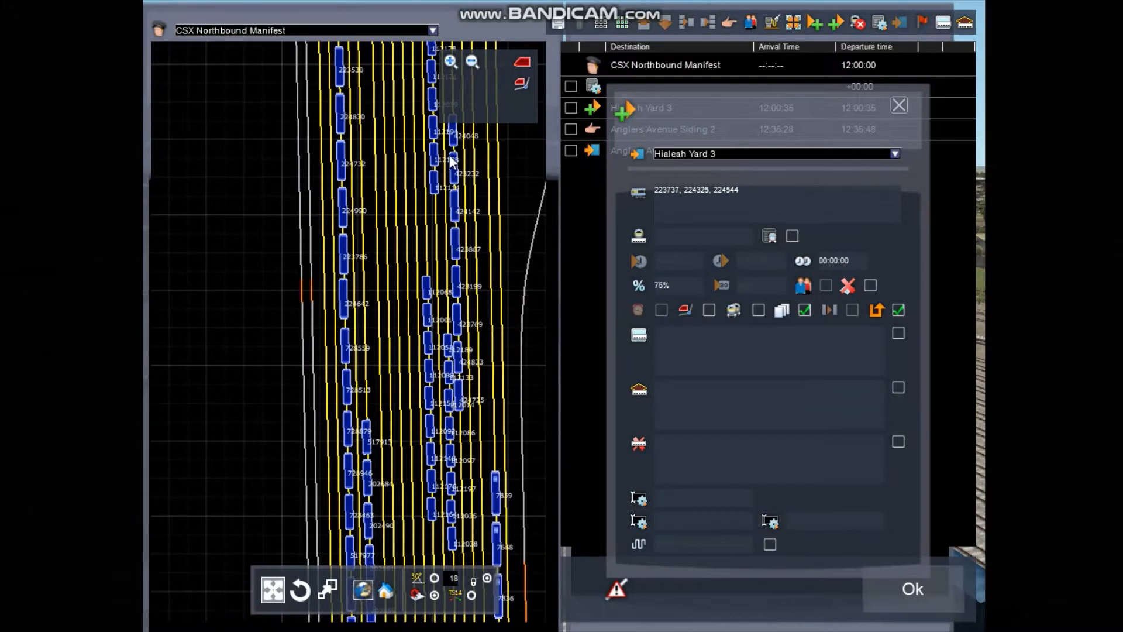
click(345, 69)
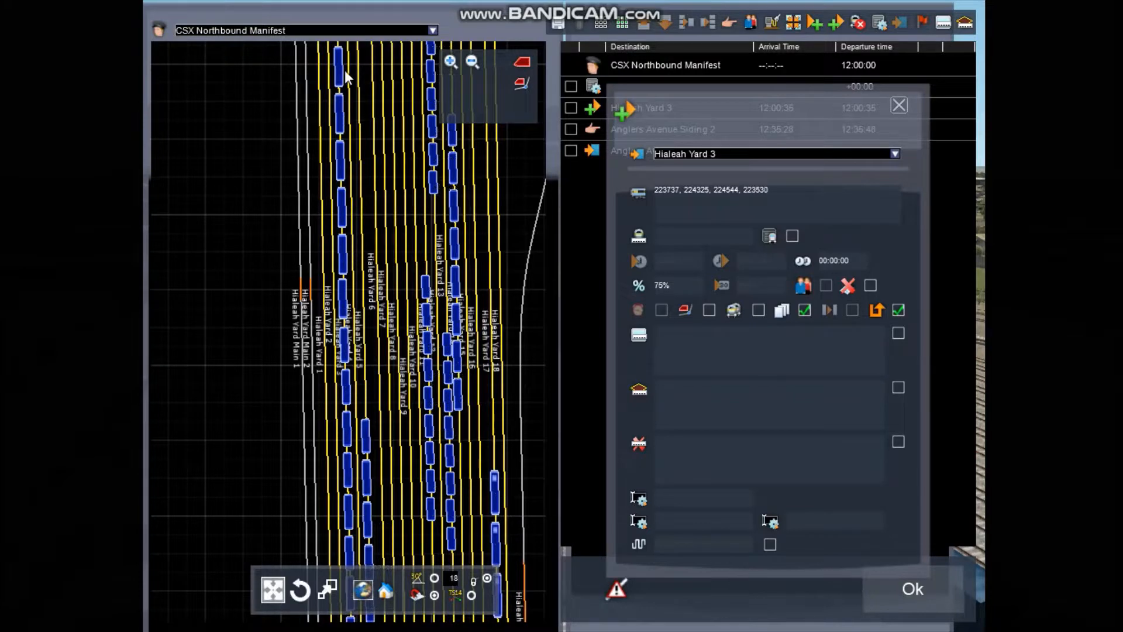
click(638, 192)
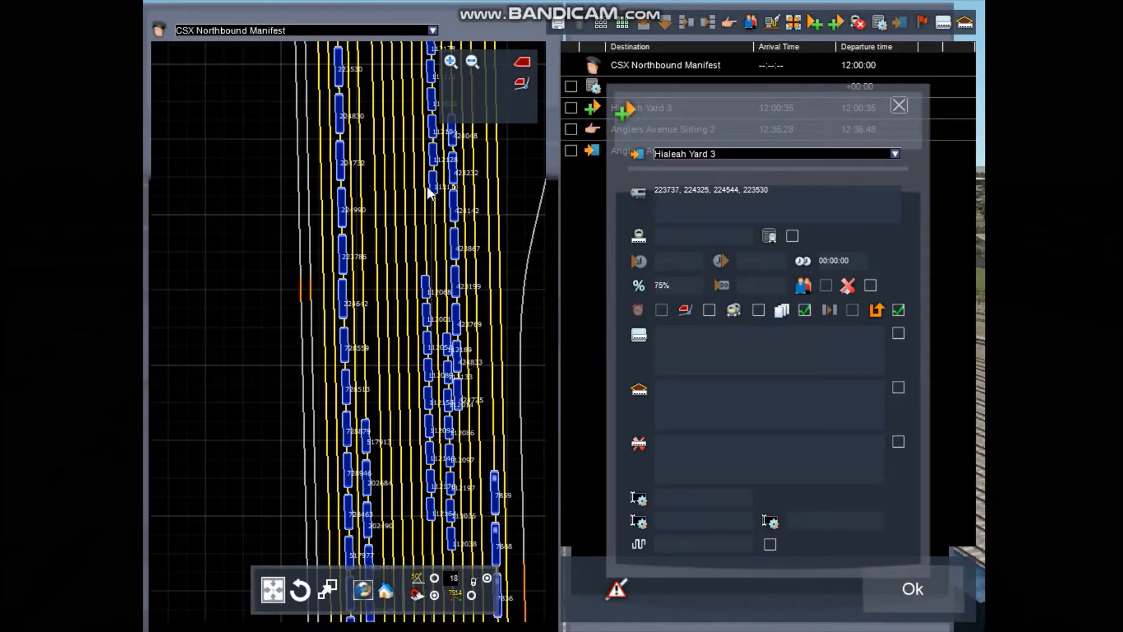
drag(431, 188, 421, 163)
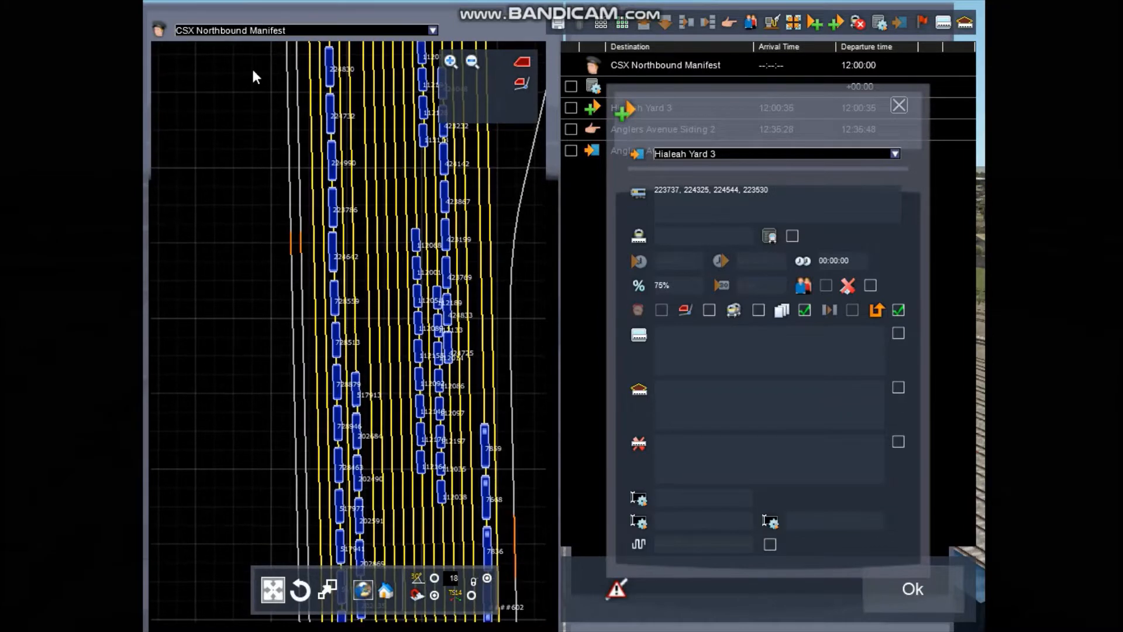
click(334, 69)
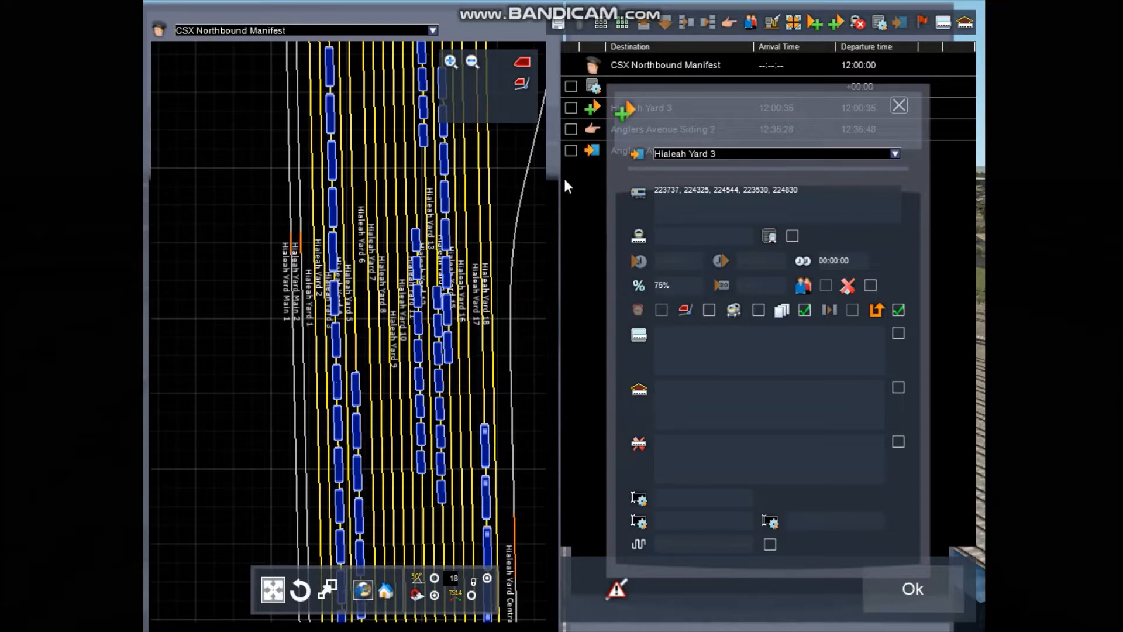
click(632, 191)
drag(385, 229, 366, 182)
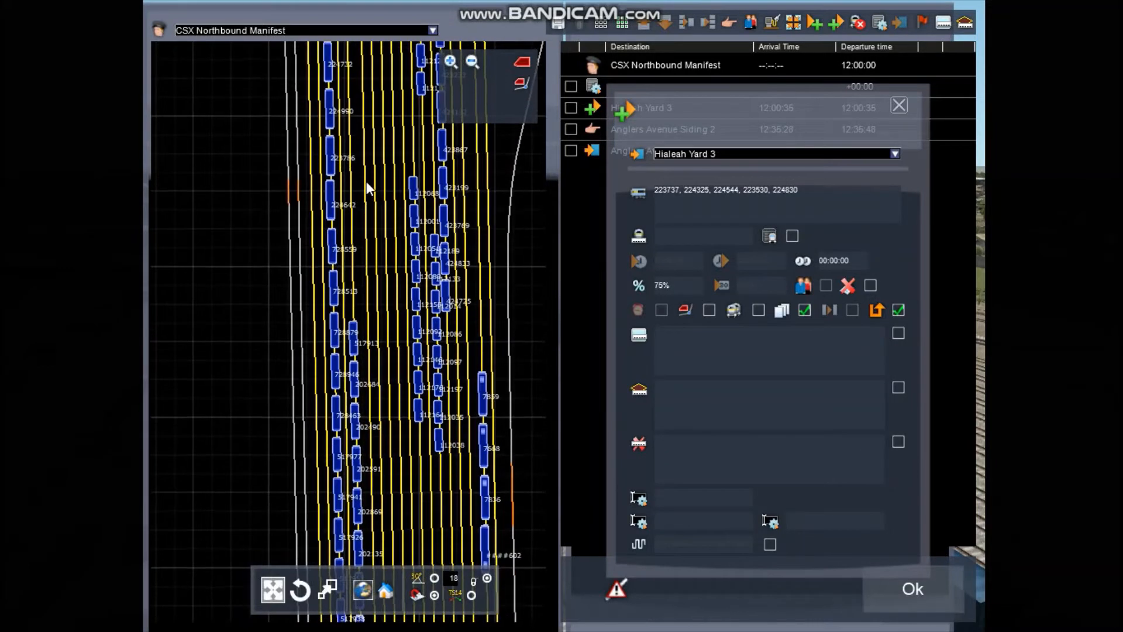
click(332, 64)
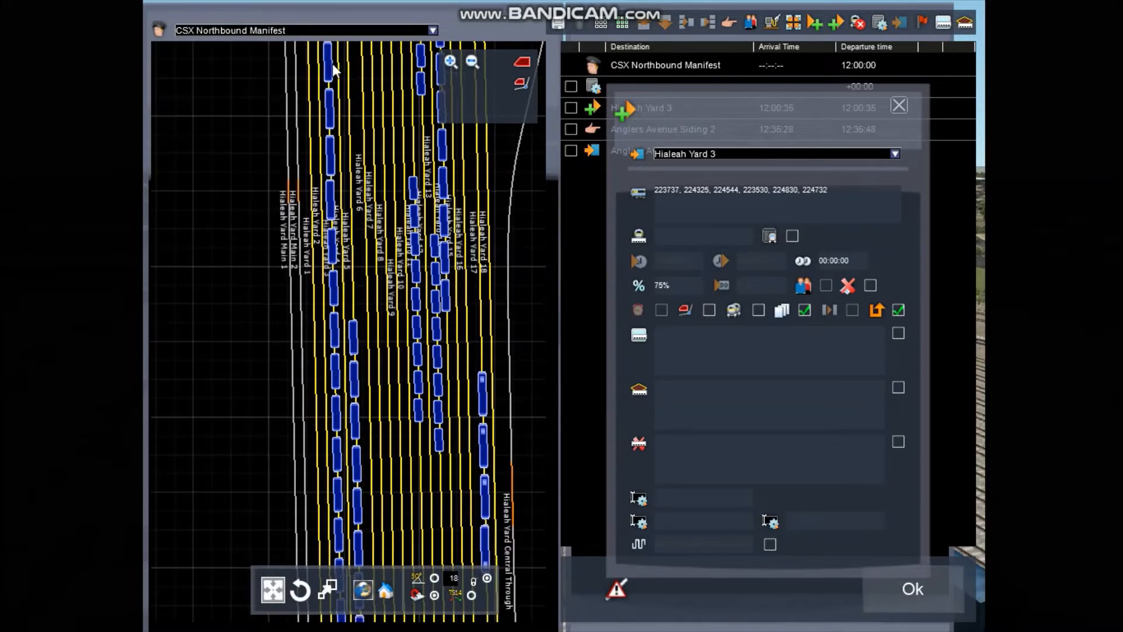
Add railcars 224990 and 223786 from the boxcar string on the map to the Hialeah Yard 3 pickup
click(637, 194)
drag(459, 296, 457, 243)
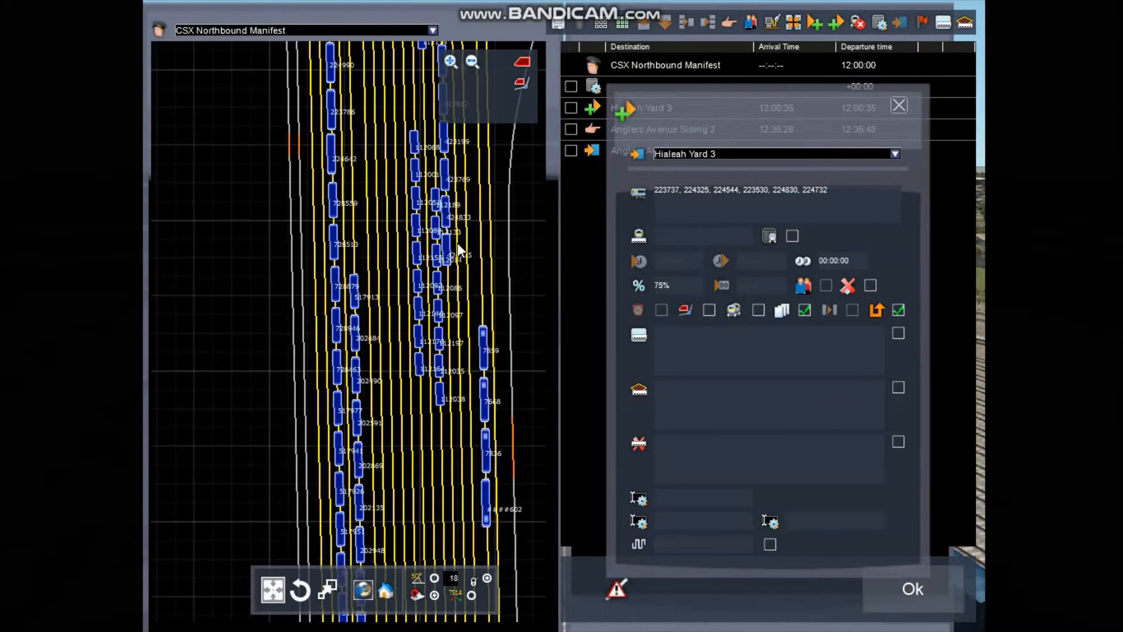
click(335, 64)
drag(396, 175, 395, 160)
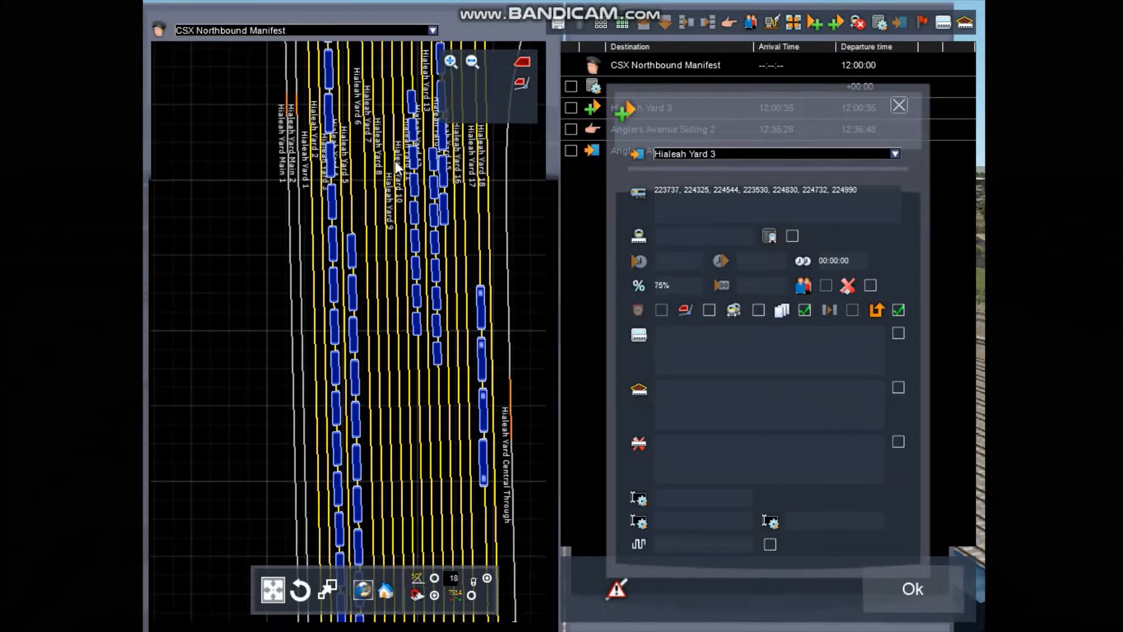
click(633, 194)
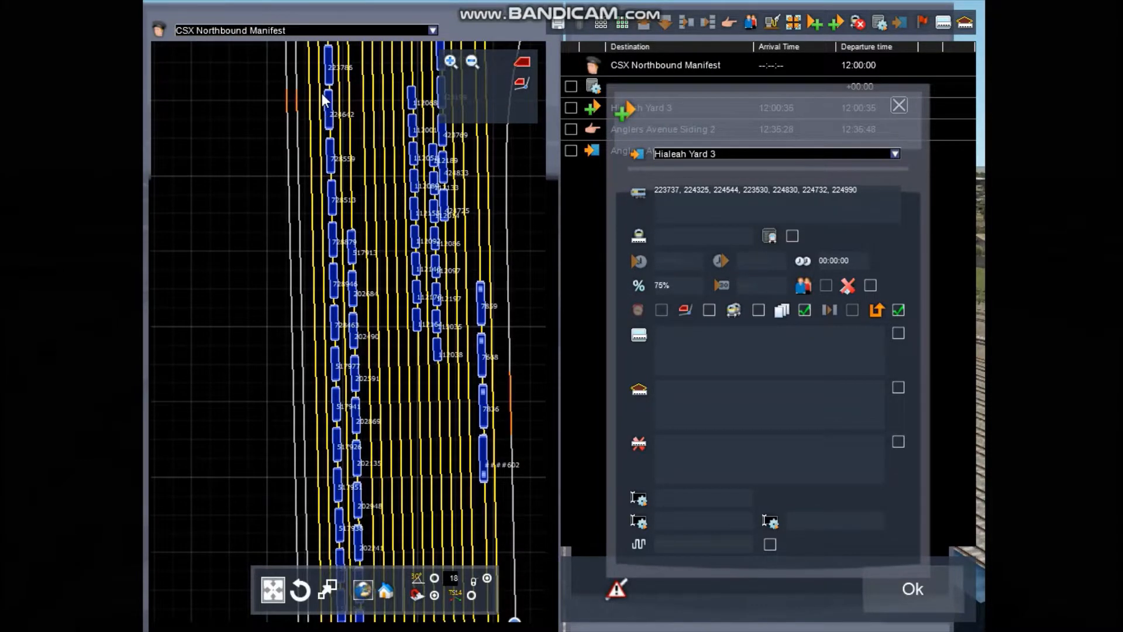
click(333, 67)
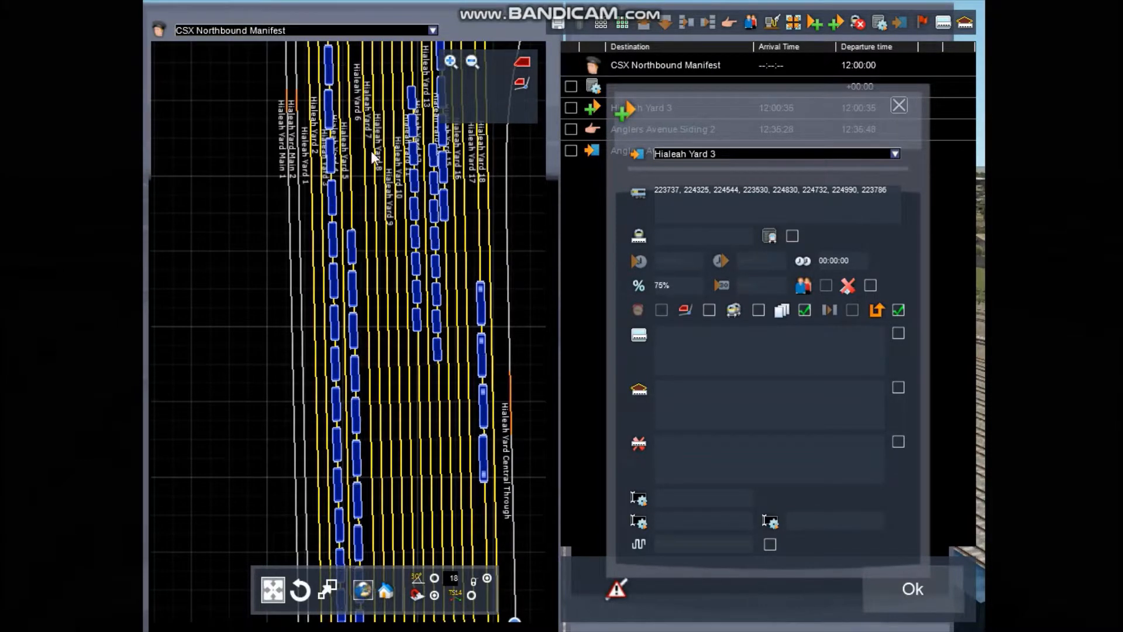
Add railcars 224642 and 728559 to the Hialeah Yard 3 pickup instruction
drag(371, 150, 376, 105)
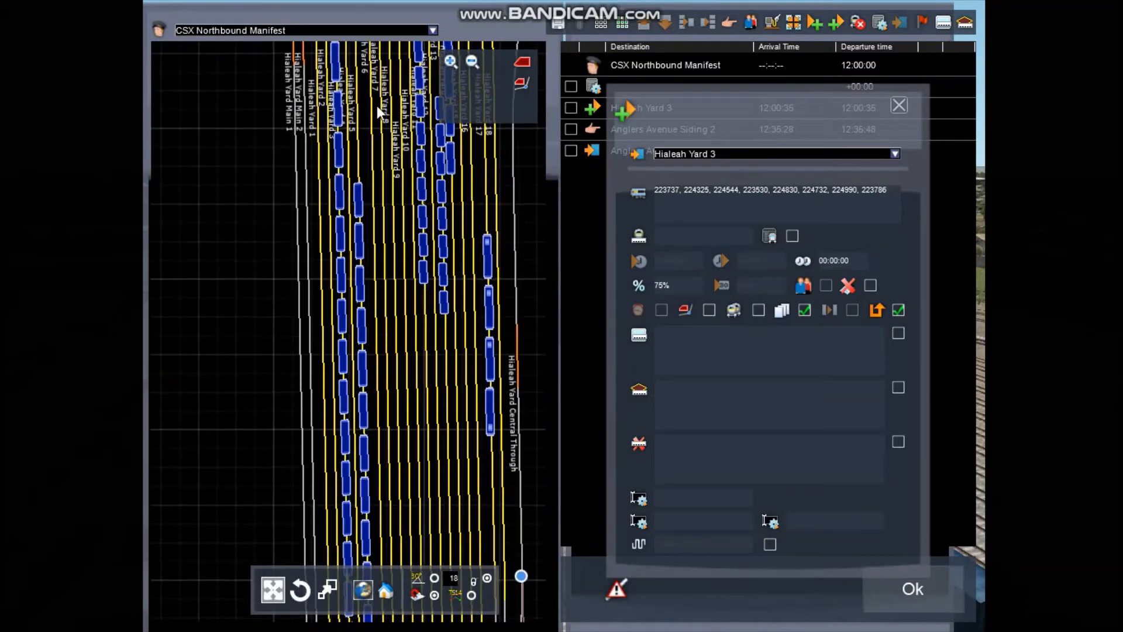
click(635, 194)
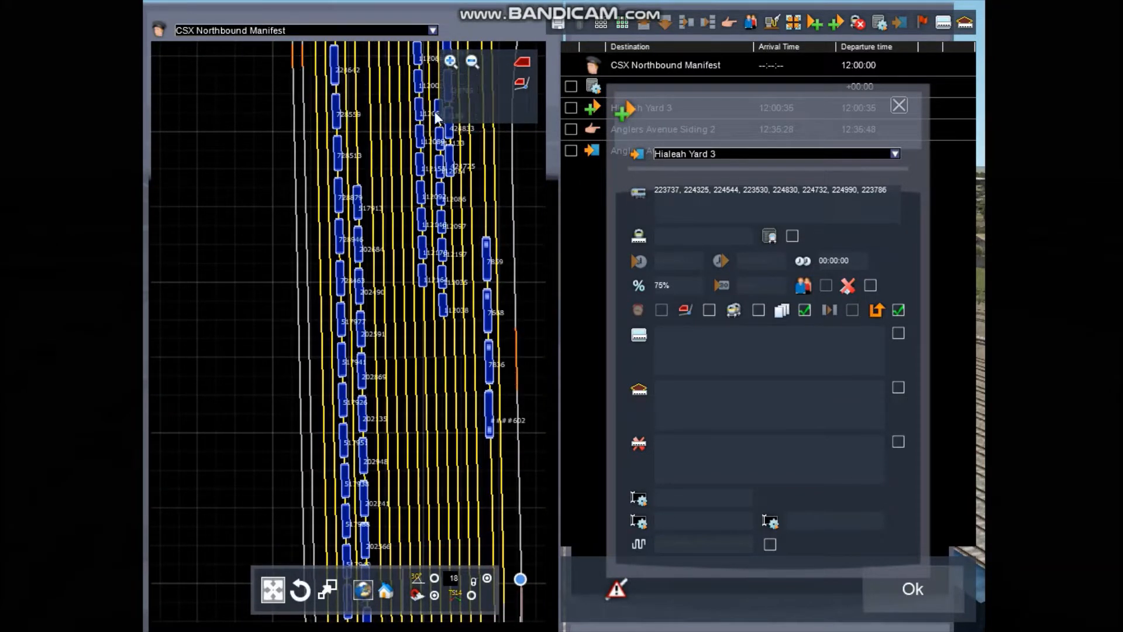
click(351, 72)
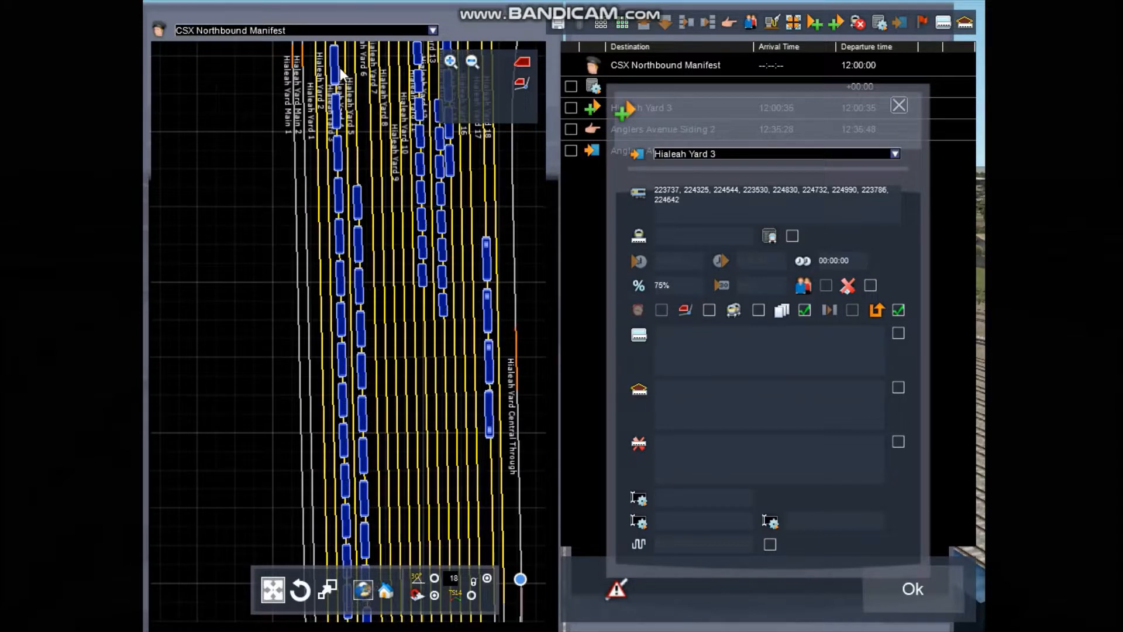
click(640, 189)
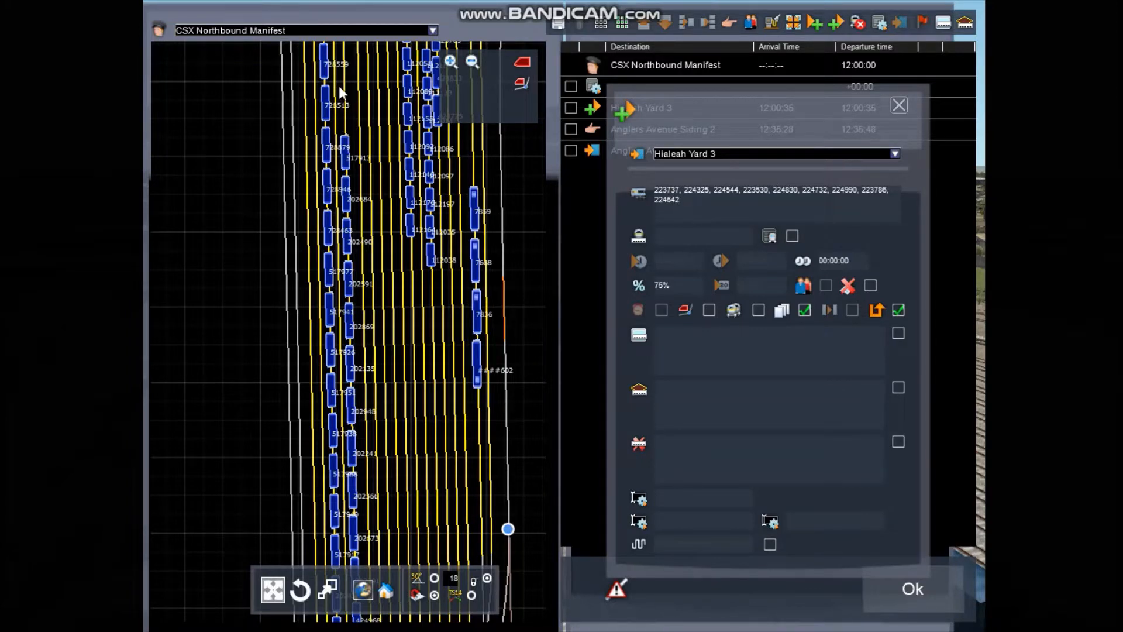
drag(349, 91, 352, 128)
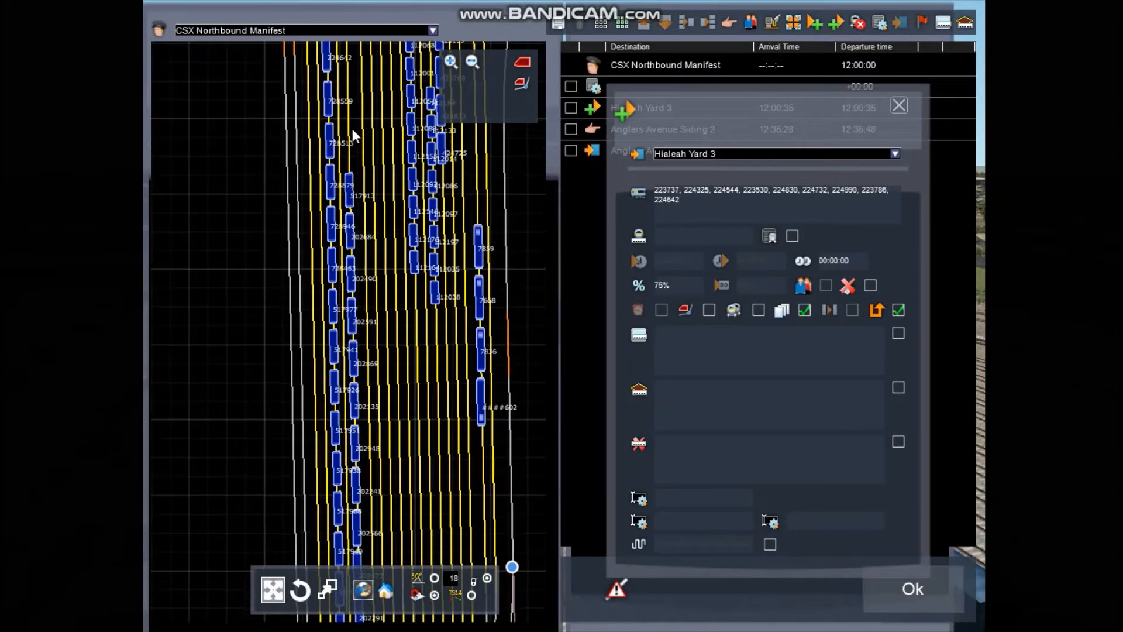
click(337, 100)
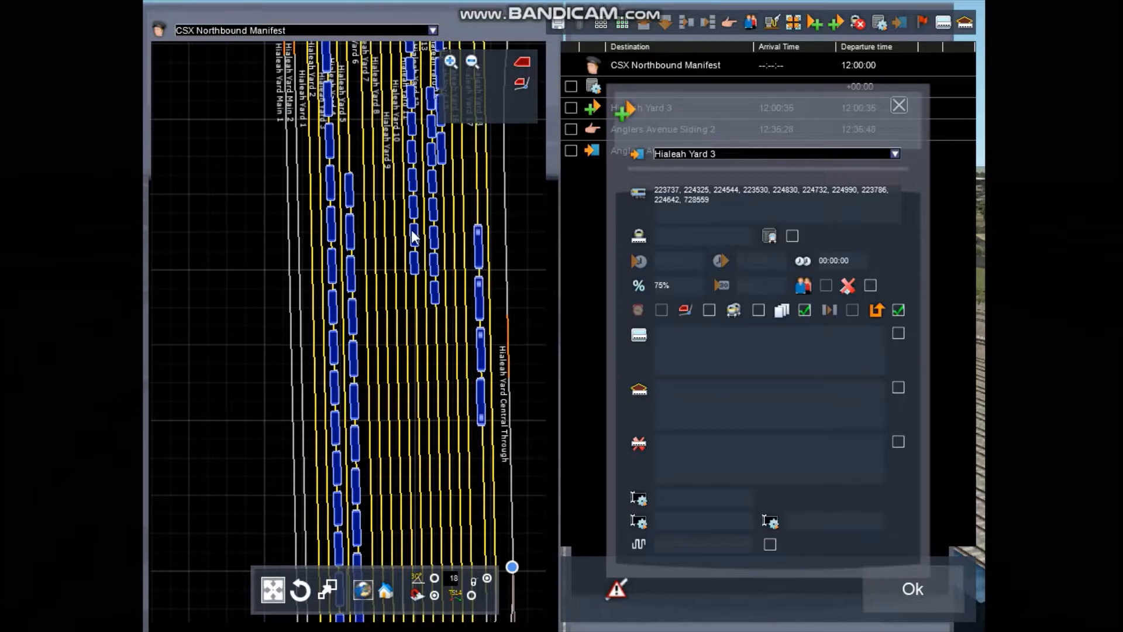
Add railcar 728513 to the Hialeah Yard 3 pickup instruction
drag(413, 236, 408, 206)
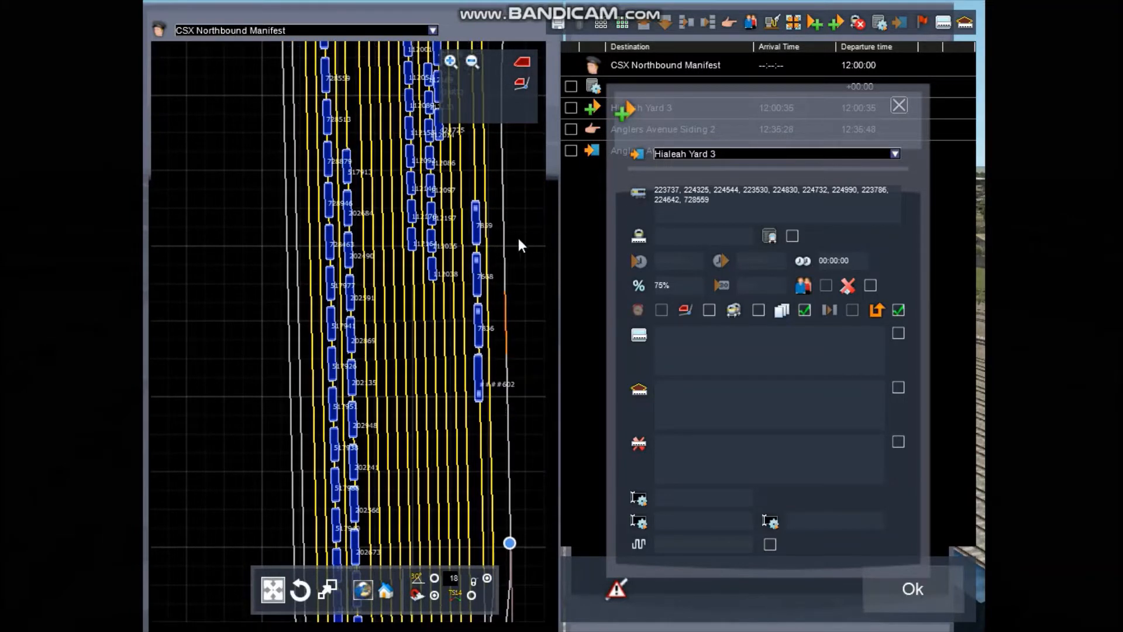
drag(517, 235, 510, 188)
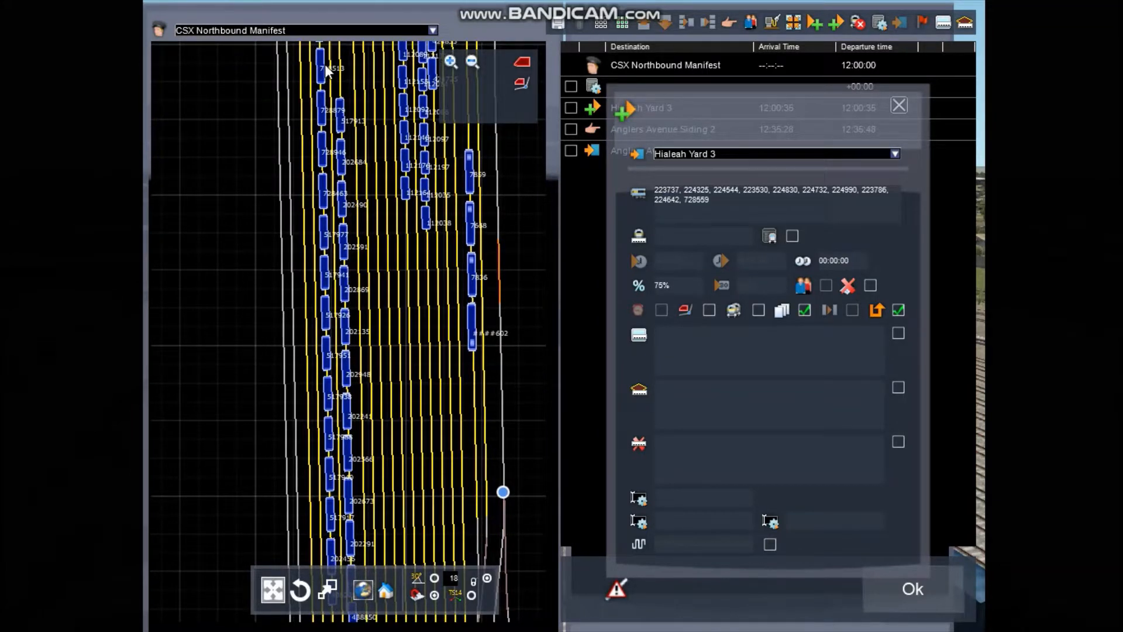
click(325, 69)
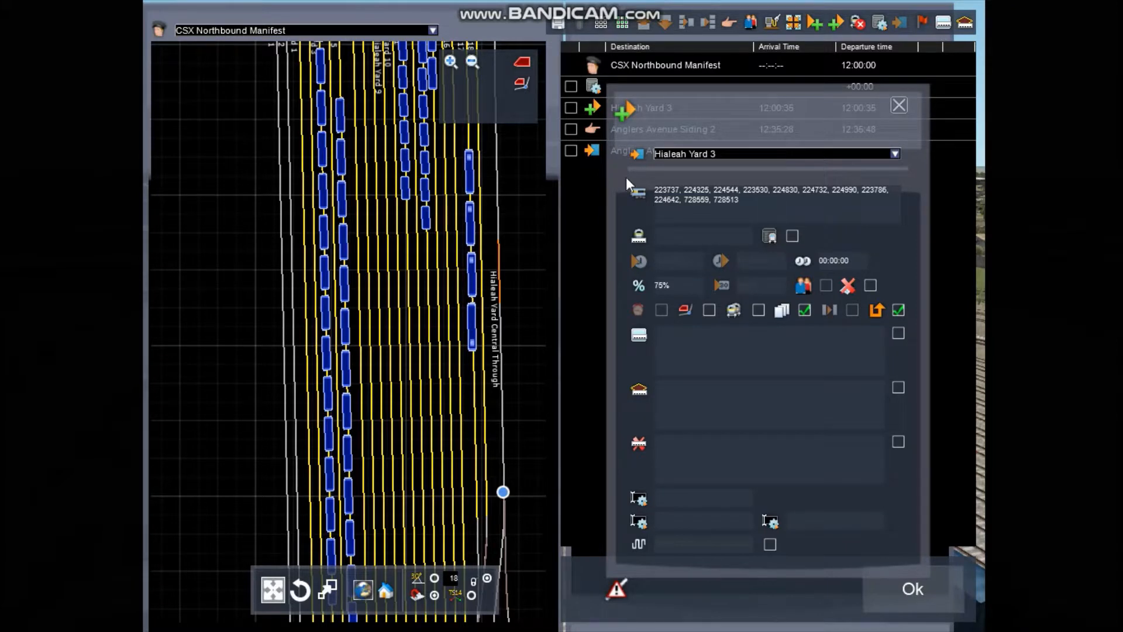
click(634, 196)
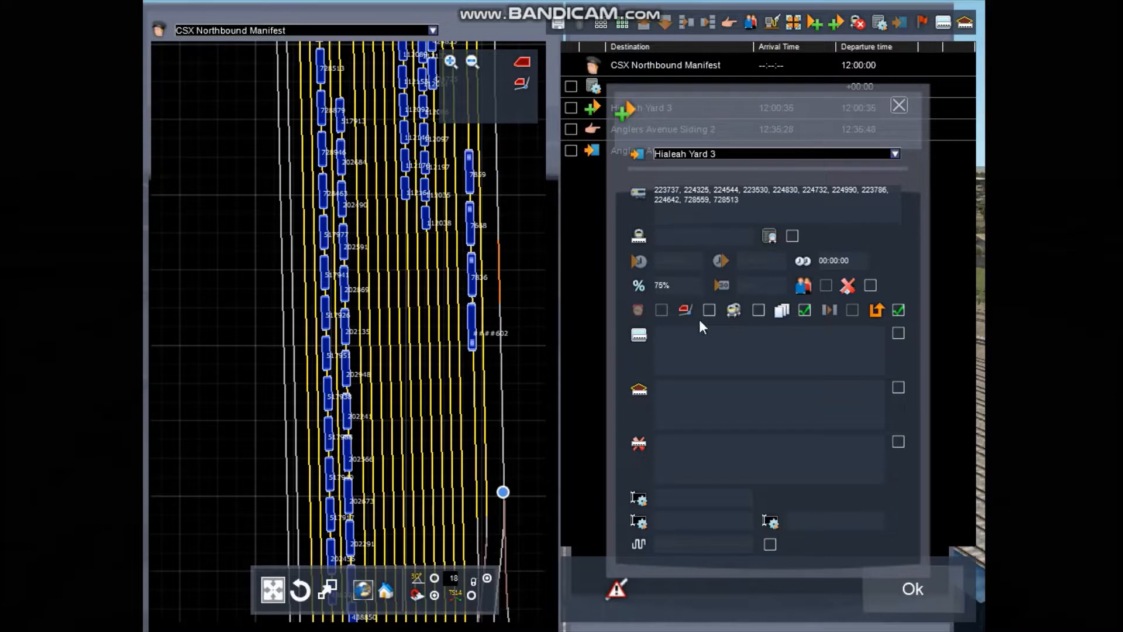
Set the Hialeah Yard 3 pickup's success message to "Great Job, Not couple to the ones in siding 4!" and close the timetable
click(687, 337)
text(Gr)
text(eat Job, Not couple to the ones in siding 4!)
click(884, 590)
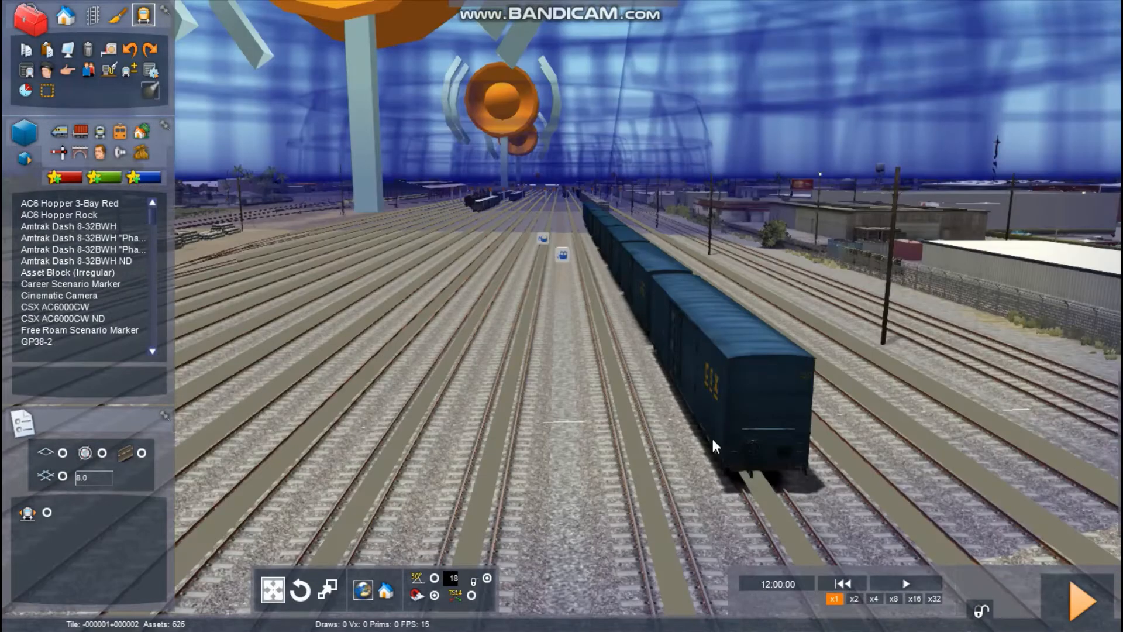
key(F12)
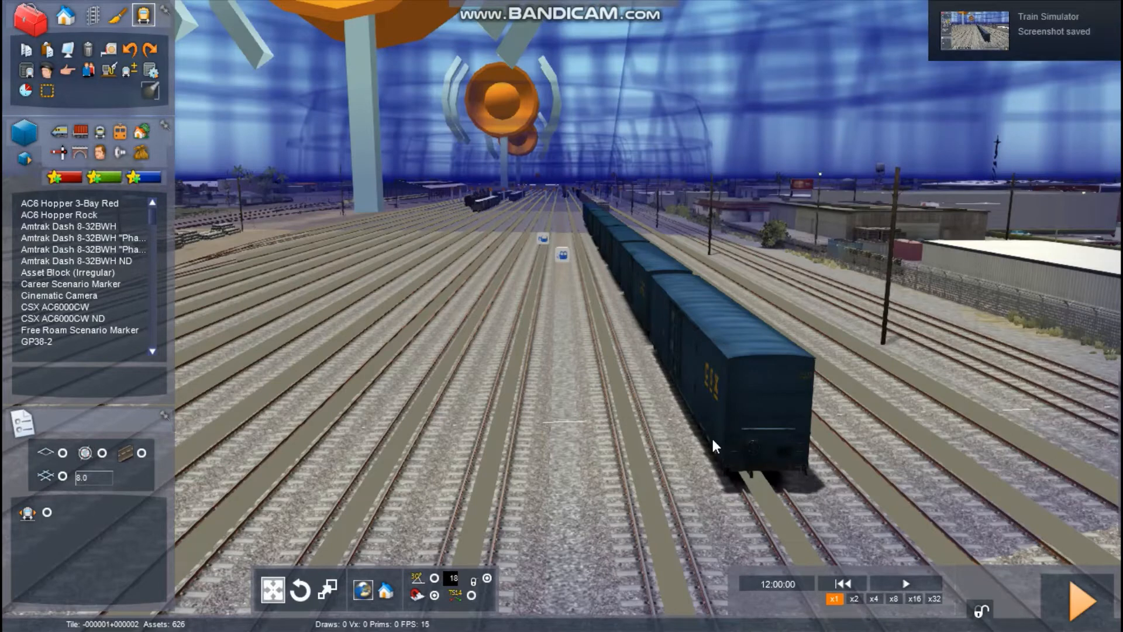
Reopen the Hialeah Yard 3 pickup in the timetable and examine the yard map for the railcar strings and the gap between them
click(22, 87)
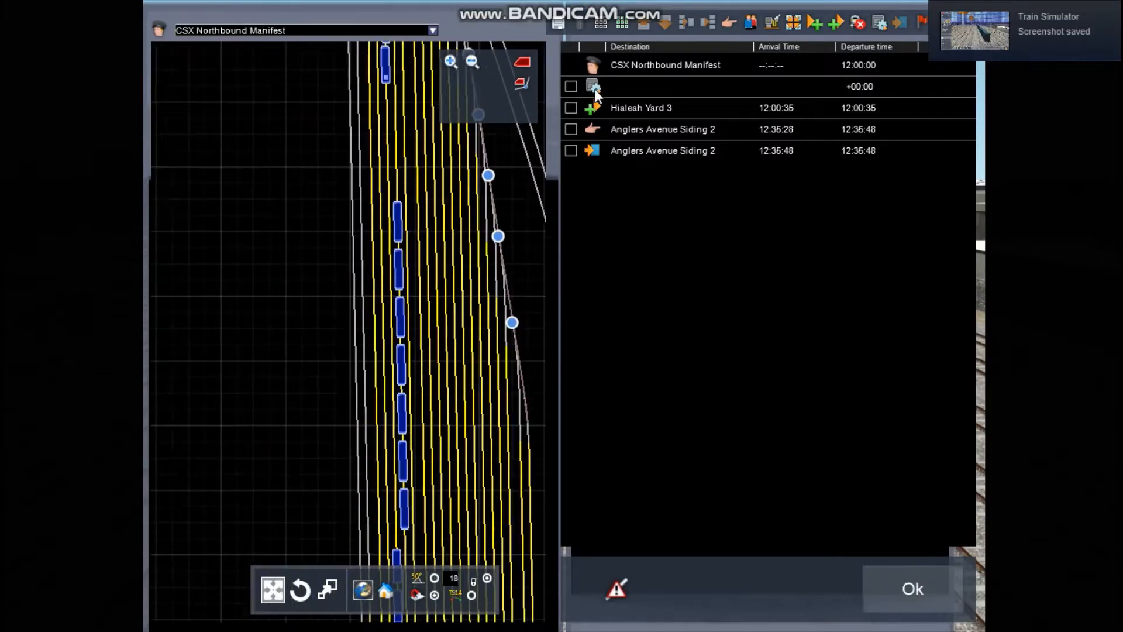
double_click(598, 115)
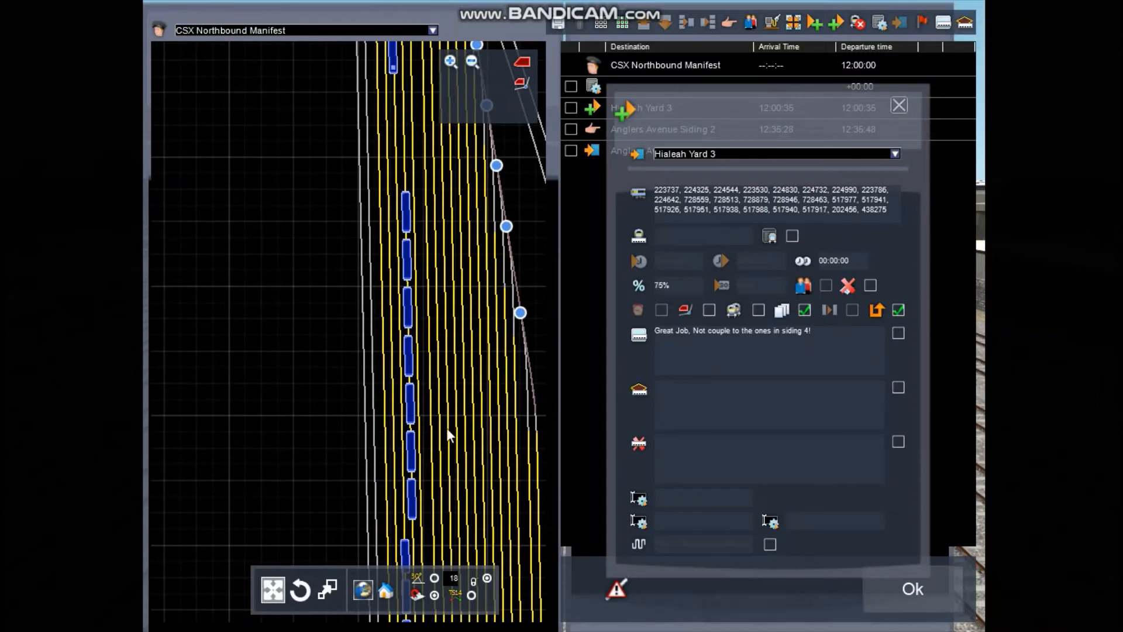
drag(468, 375, 509, 278)
scroll(509, 278, down, 5)
scroll(479, 292, up, 4)
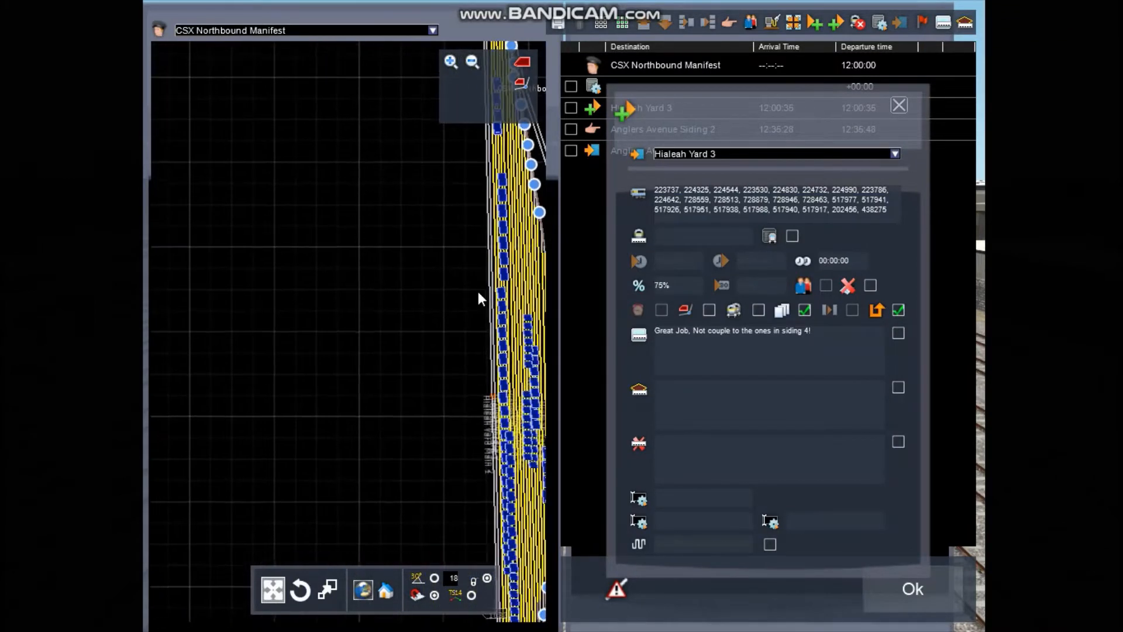
drag(472, 228, 464, 178)
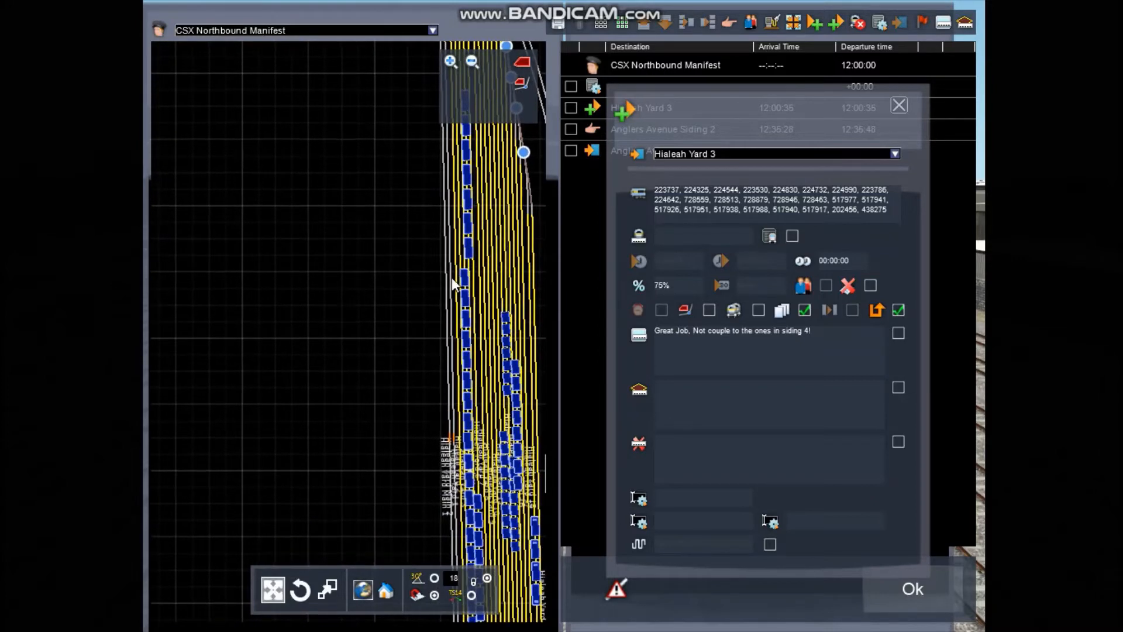
scroll(451, 277, up, 4)
scroll(466, 268, down, 3)
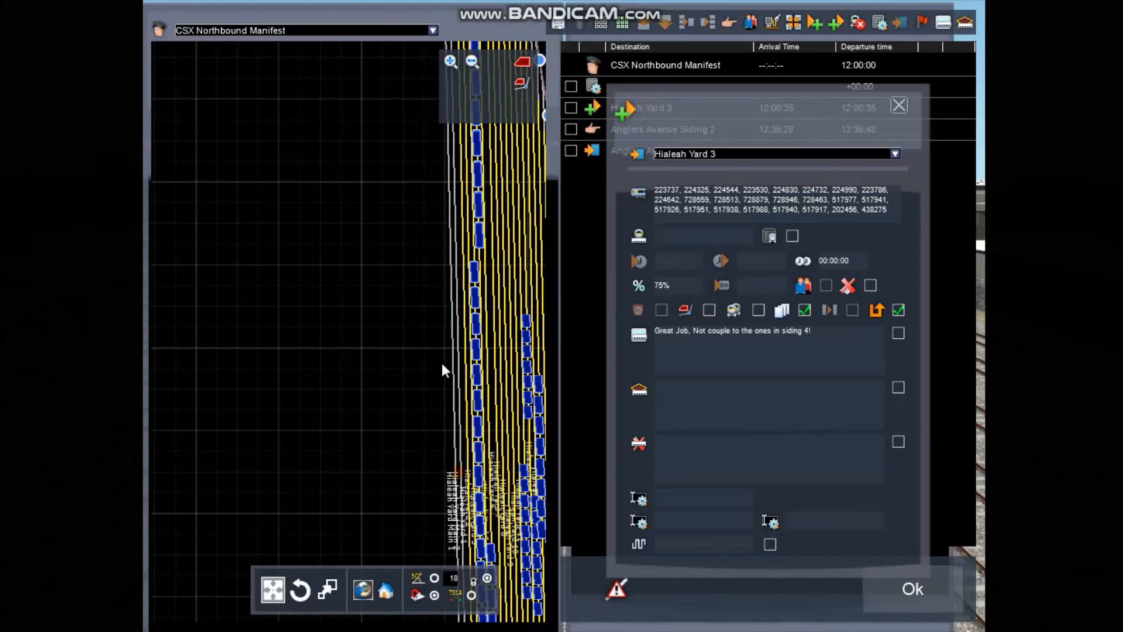
scroll(465, 328, up, 1)
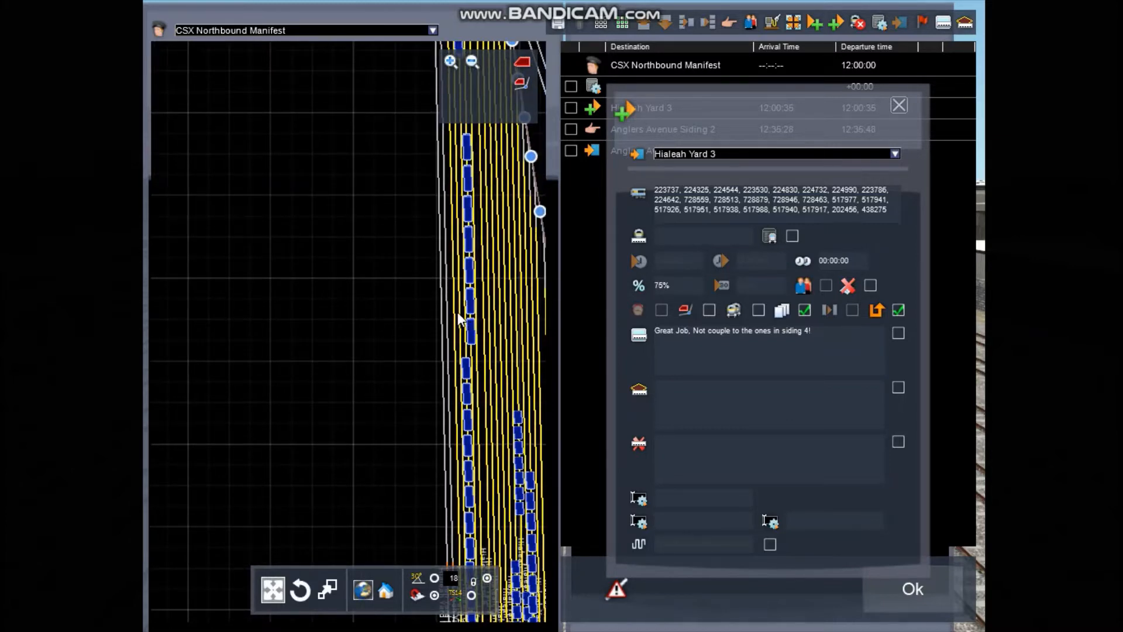
scroll(460, 310, up, 2)
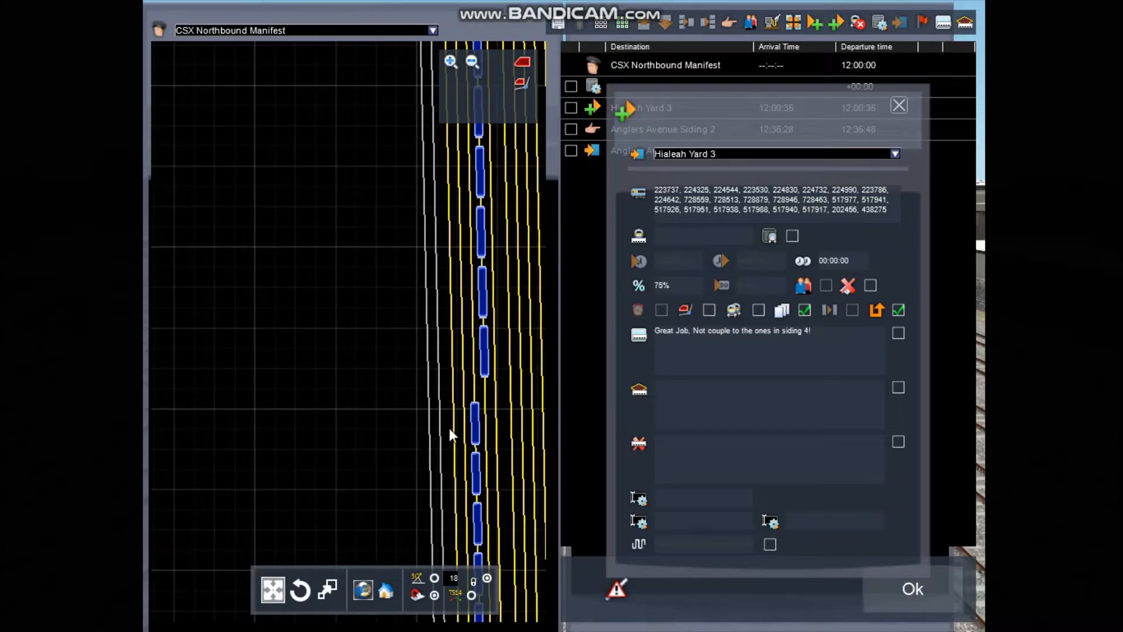
right_drag(448, 426, 487, 301)
scroll(454, 353, down, 2)
scroll(483, 385, up, 2)
right_drag(482, 384, 481, 433)
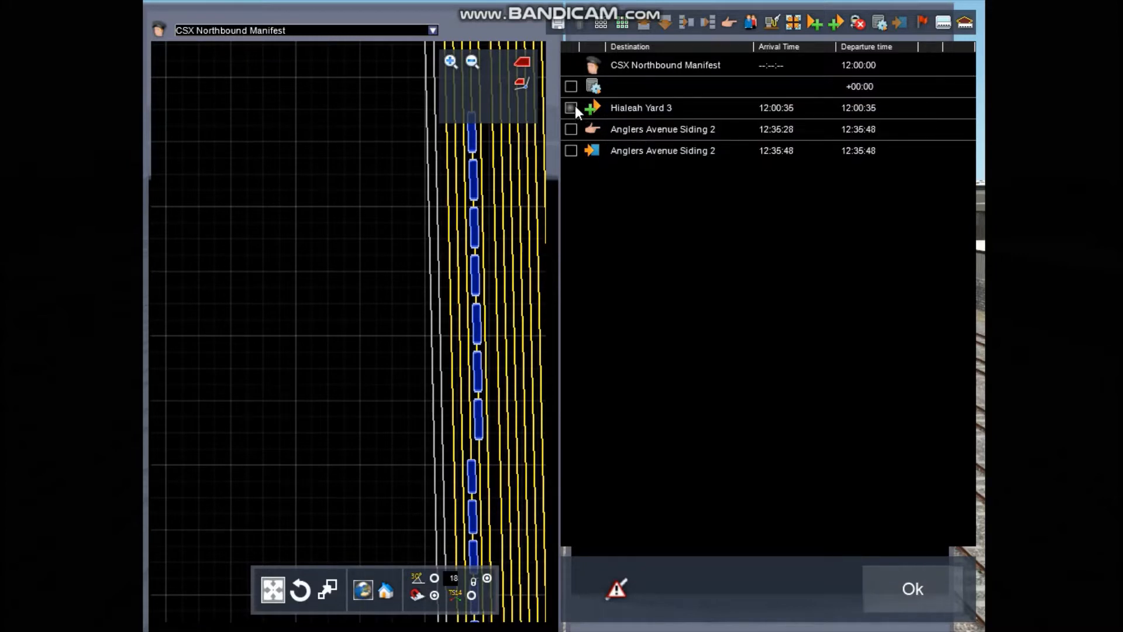
Add a second pickup instruction to the timetable and move it directly after the Hialeah Yard 3 pickup
click(573, 106)
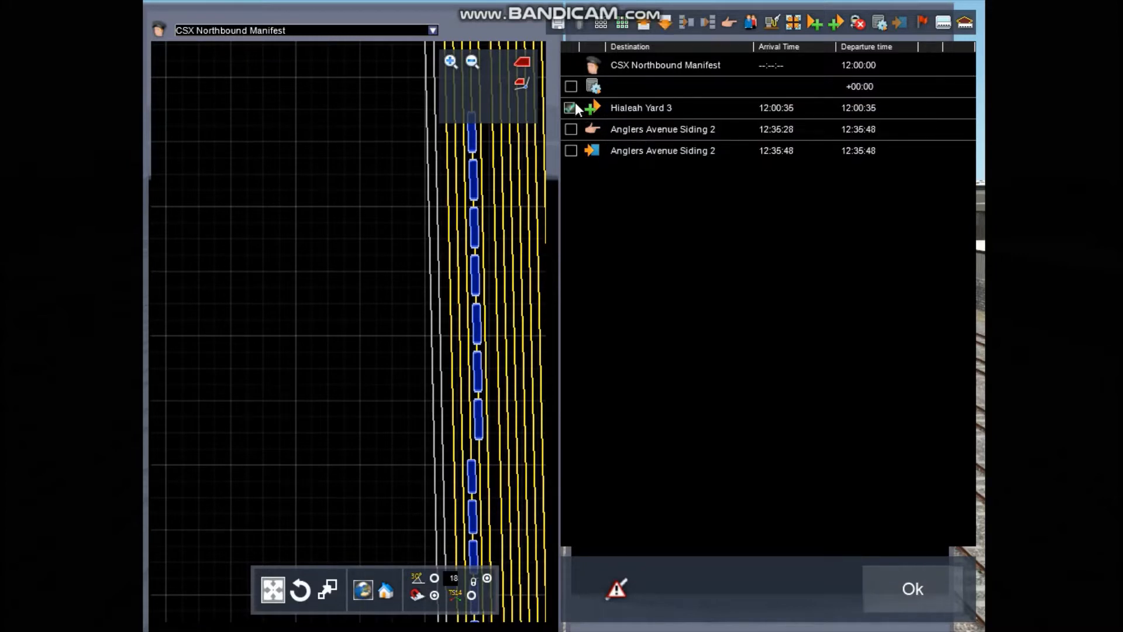
click(834, 24)
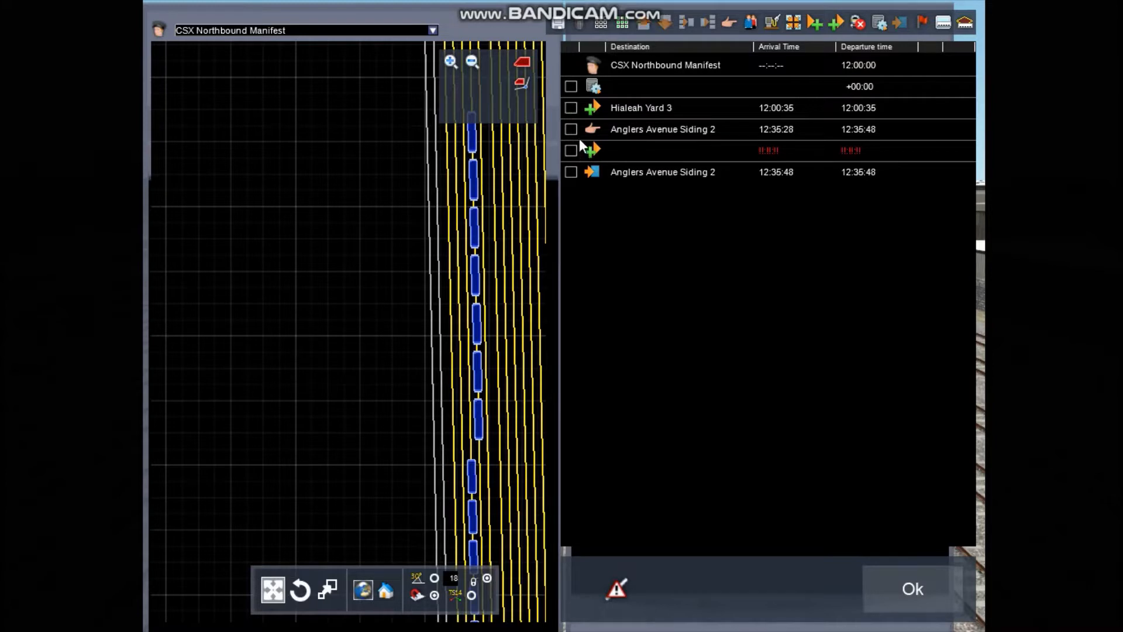
click(571, 151)
click(645, 25)
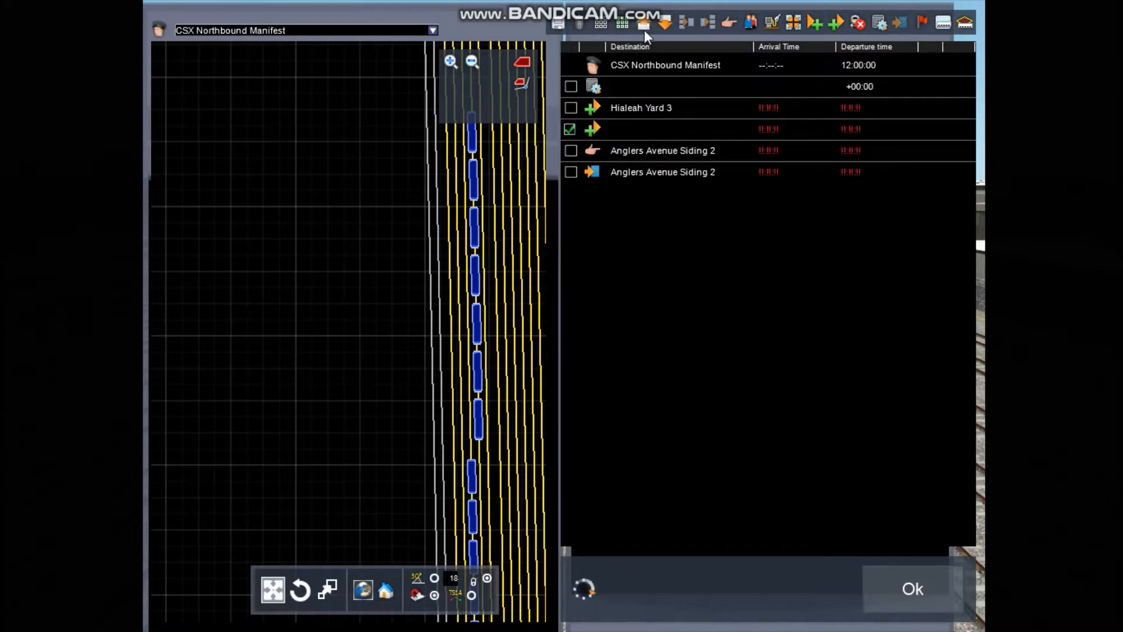
Set the new pickup instruction's destination to Hialeah Yard 4 and close its properties
double_click(592, 127)
click(895, 153)
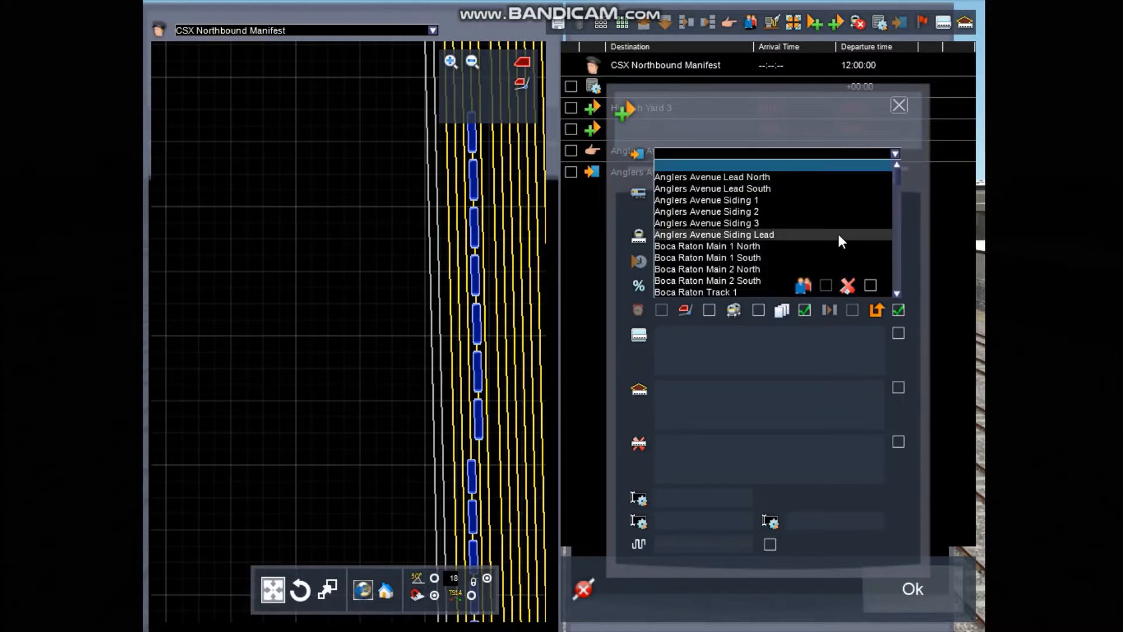
scroll(838, 234, down, 8)
scroll(838, 205, down, 12)
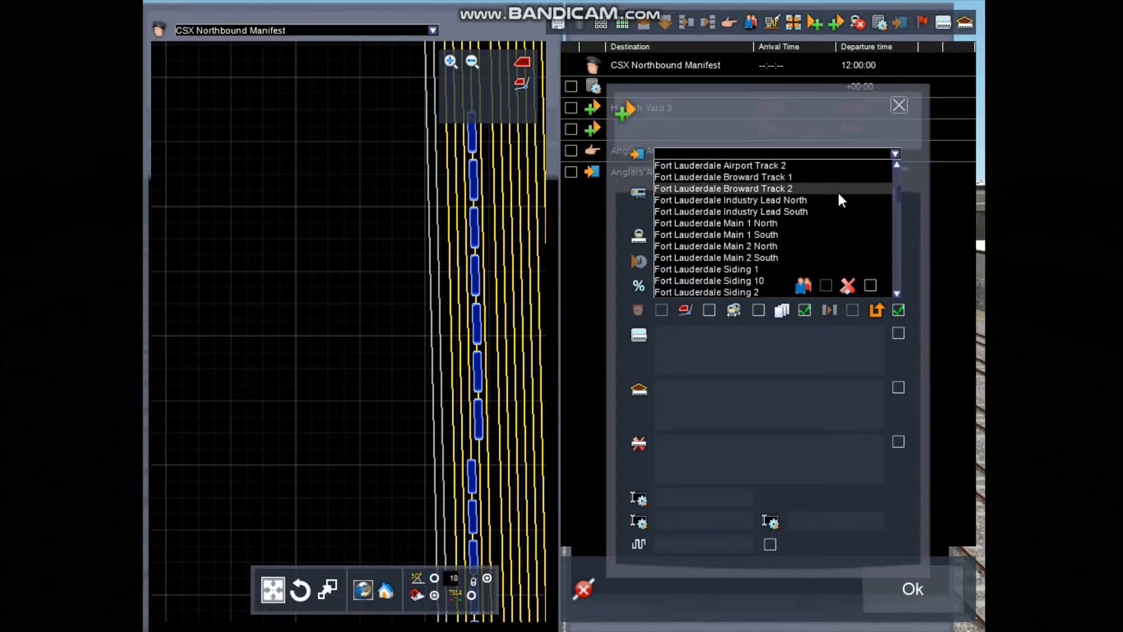
scroll(838, 193, down, 6)
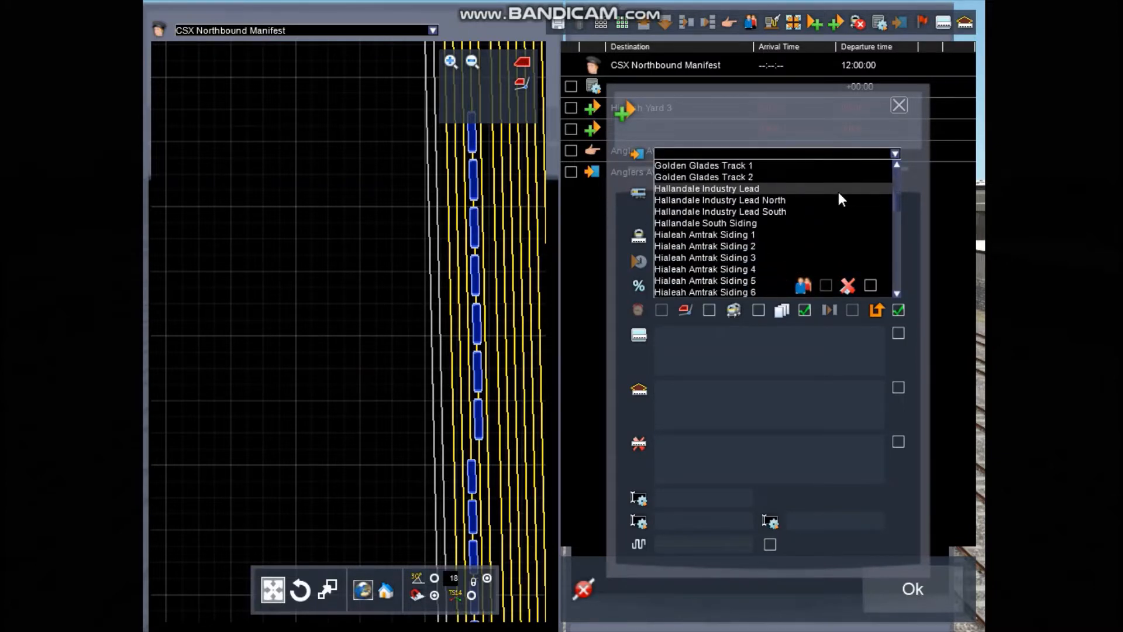
scroll(838, 194, down, 12)
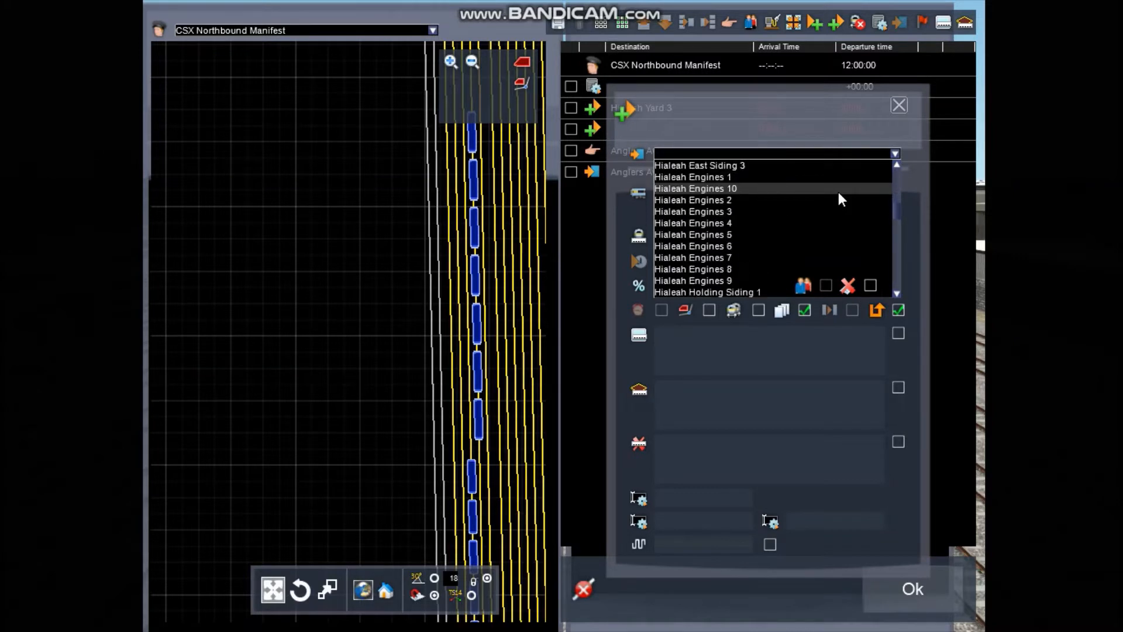
scroll(838, 192, down, 10)
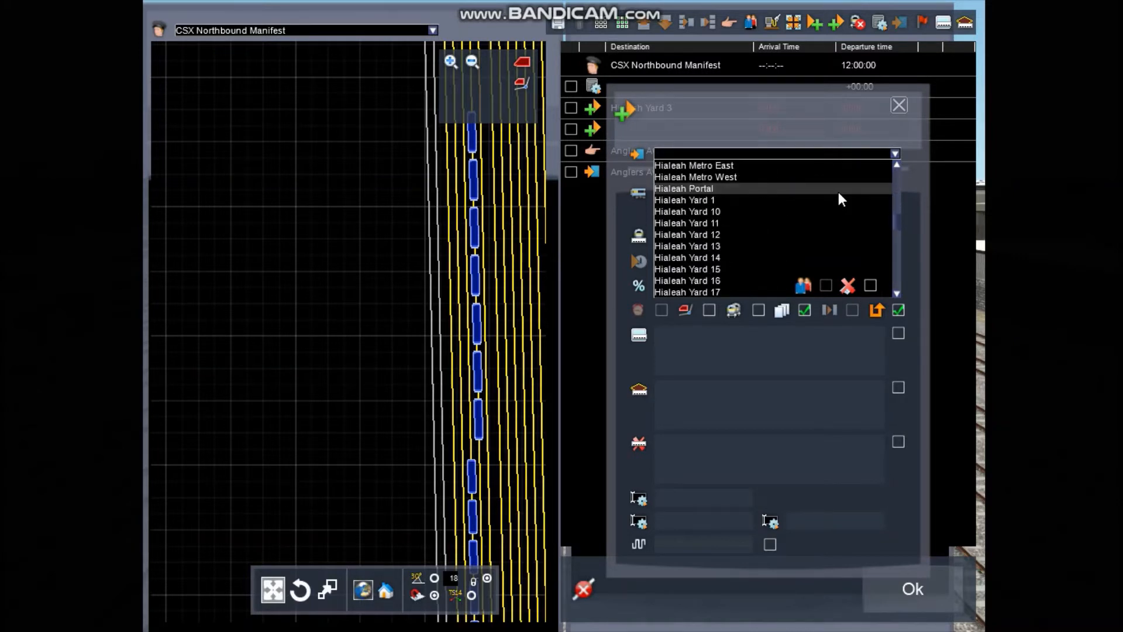
click(725, 236)
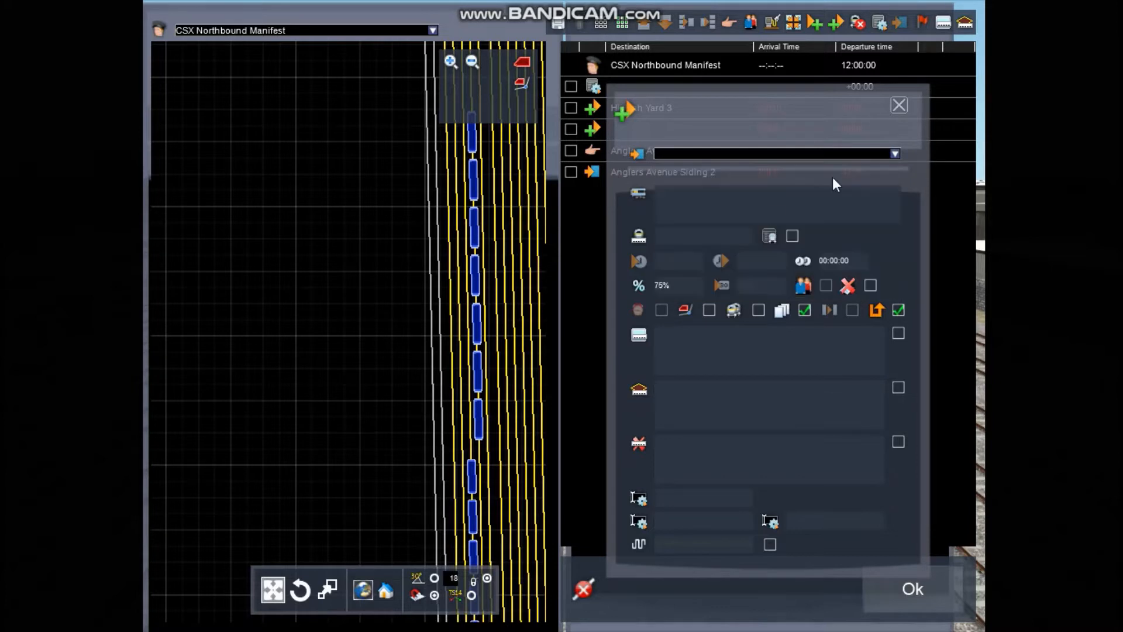
click(900, 104)
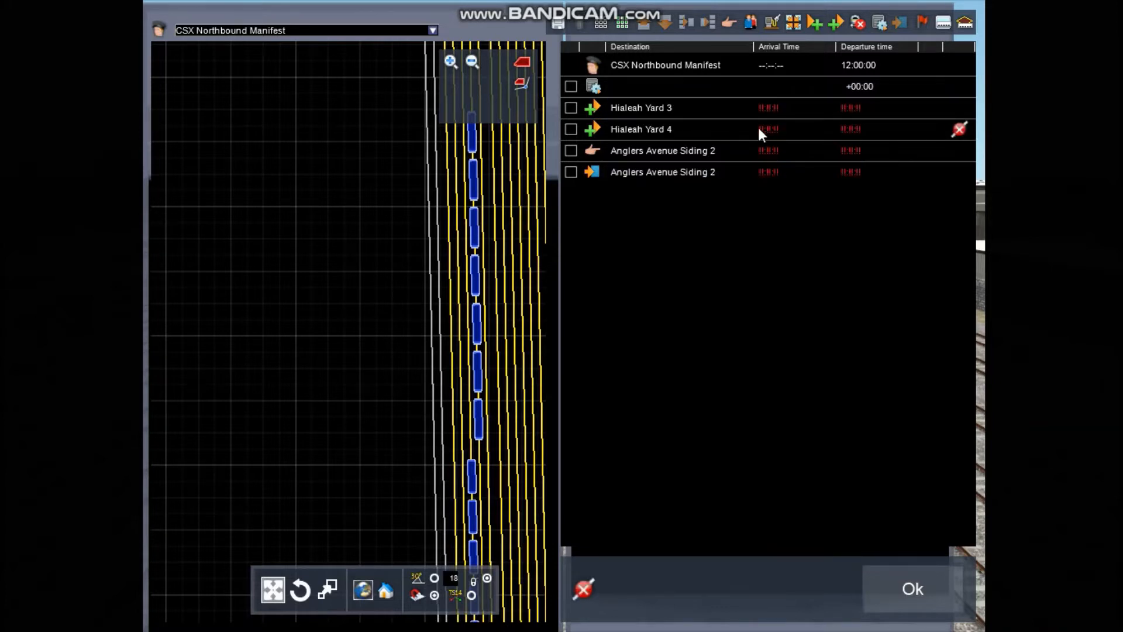
Set the Hialeah Yard 4 pickup's success message to "Great Job! now, we need to hook up to the cars in siding 5!"
click(594, 133)
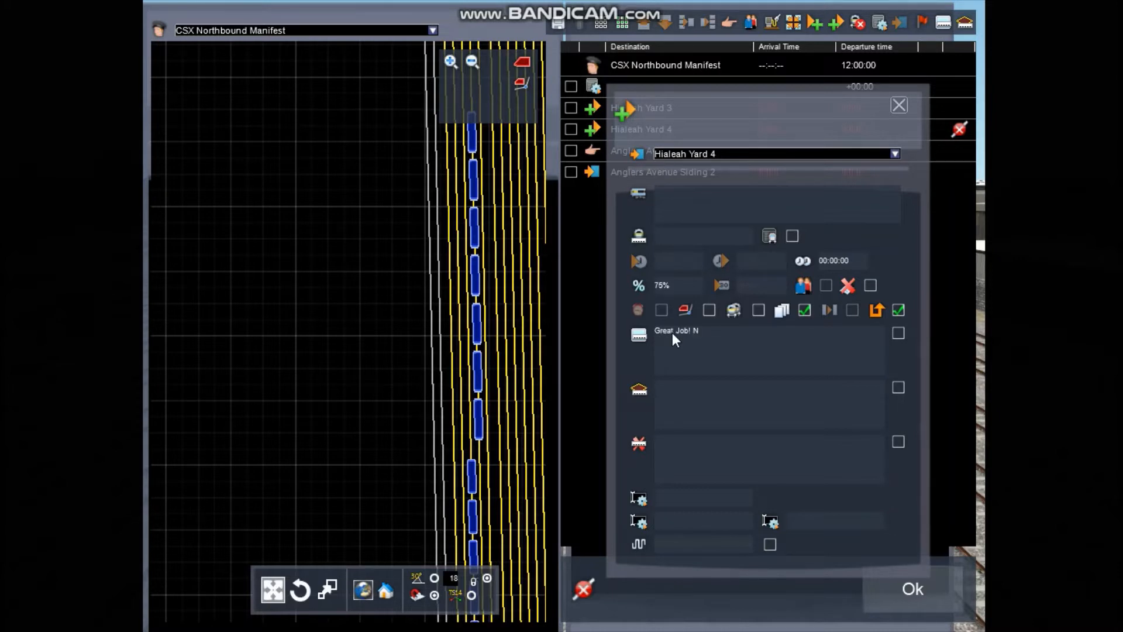
text(ot,)
key(BackSpace)
key(BackSpace)
text(w, we need to hook up to the cars in siding)
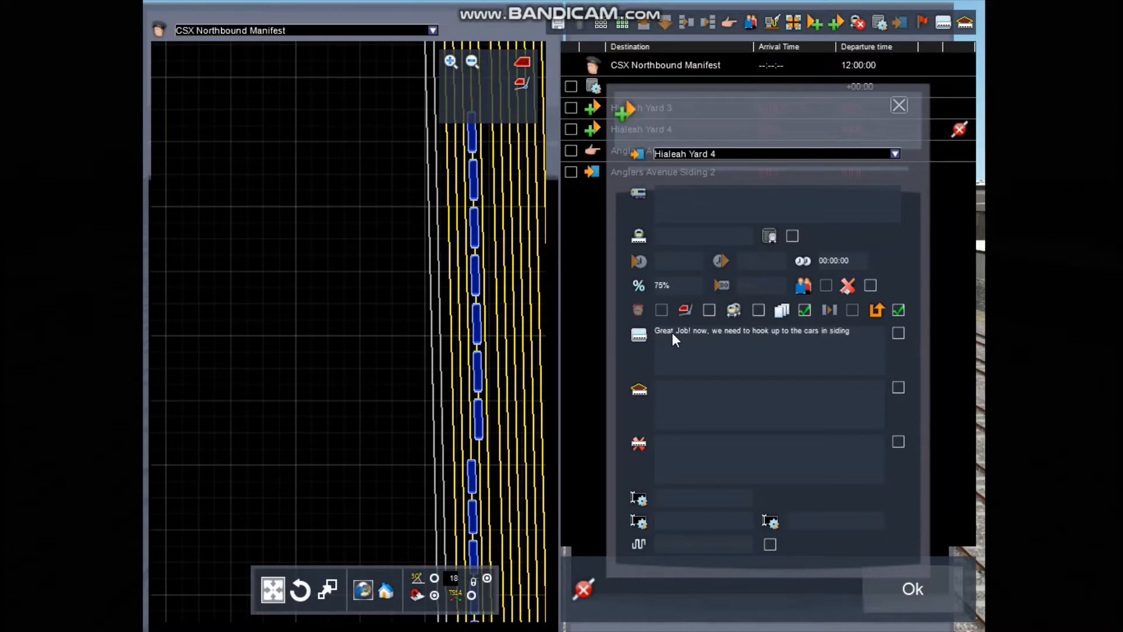
text( 5!)
Assign railcars 794533, 794163, 793779, 794981, 794811, 793608 and 793513 to the Hialeah Yard 4 pickup and close the timetable
scroll(371, 249, down, 3)
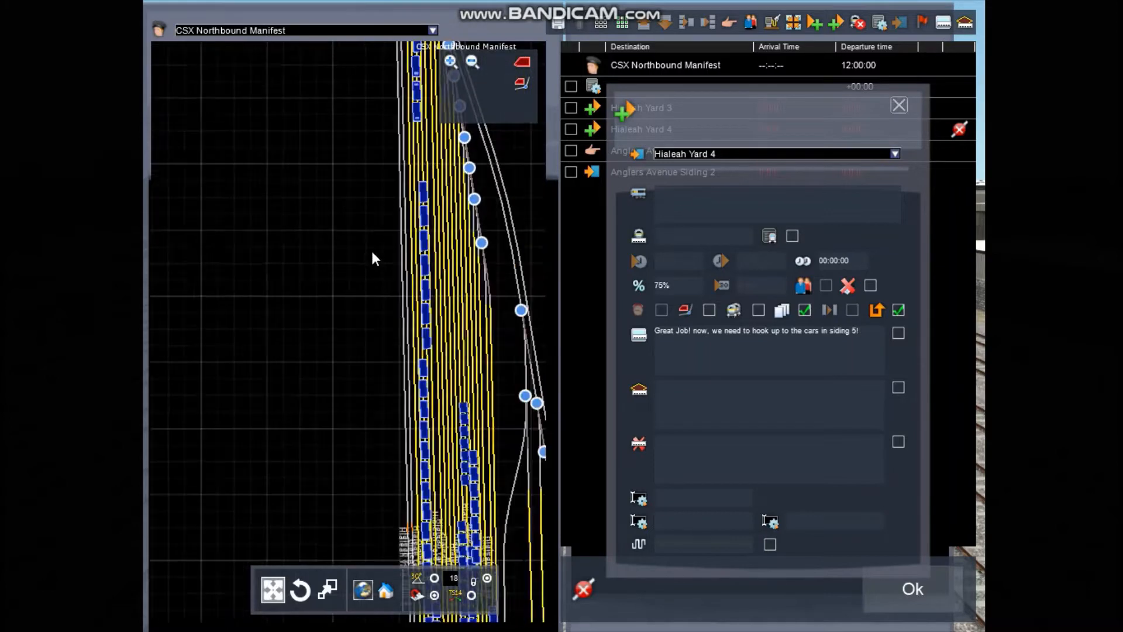
scroll(384, 211, up, 3)
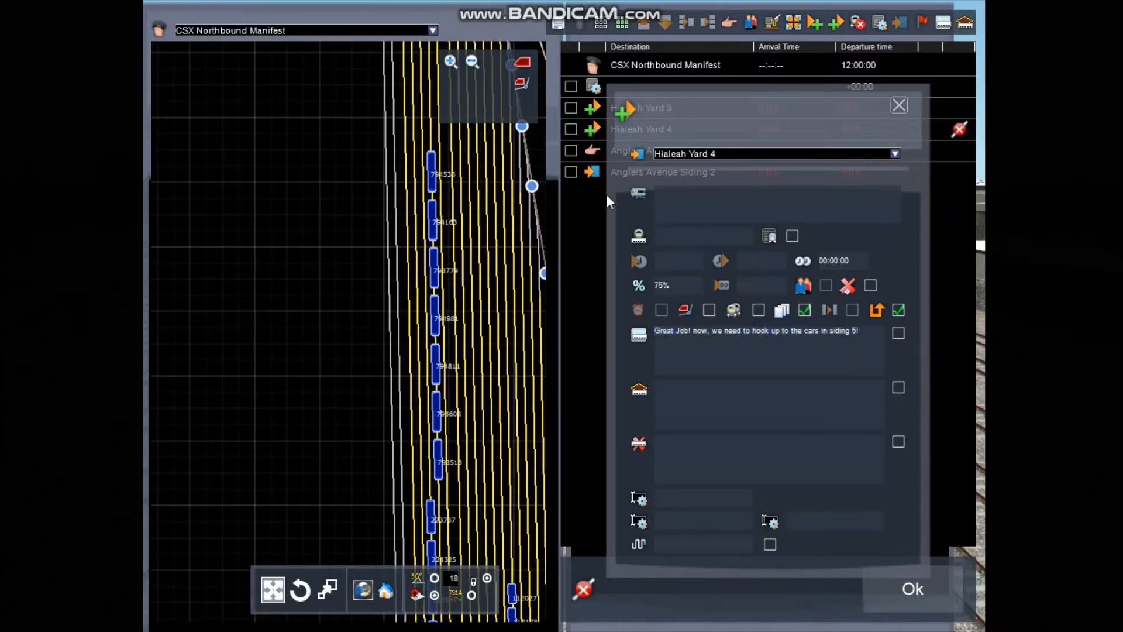
click(433, 179)
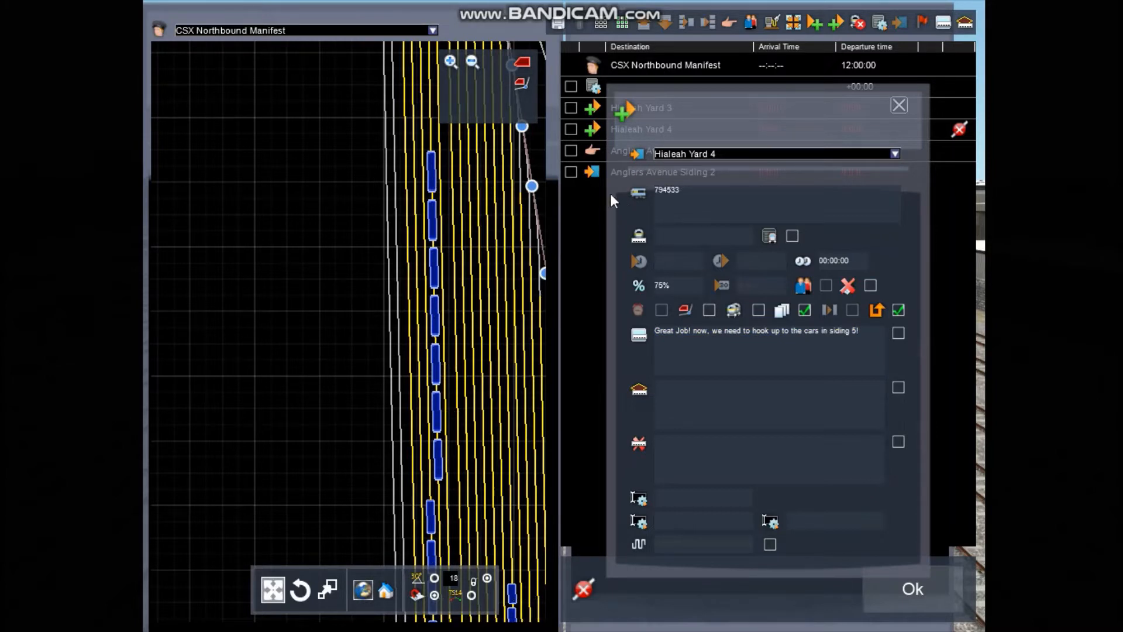
click(435, 236)
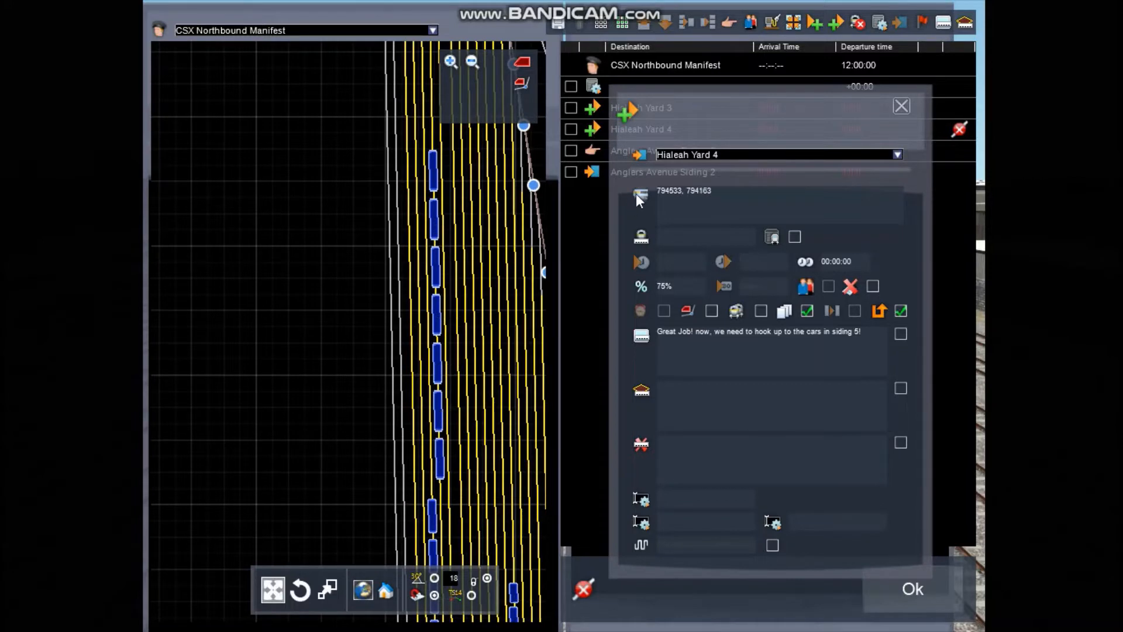
click(436, 270)
click(433, 251)
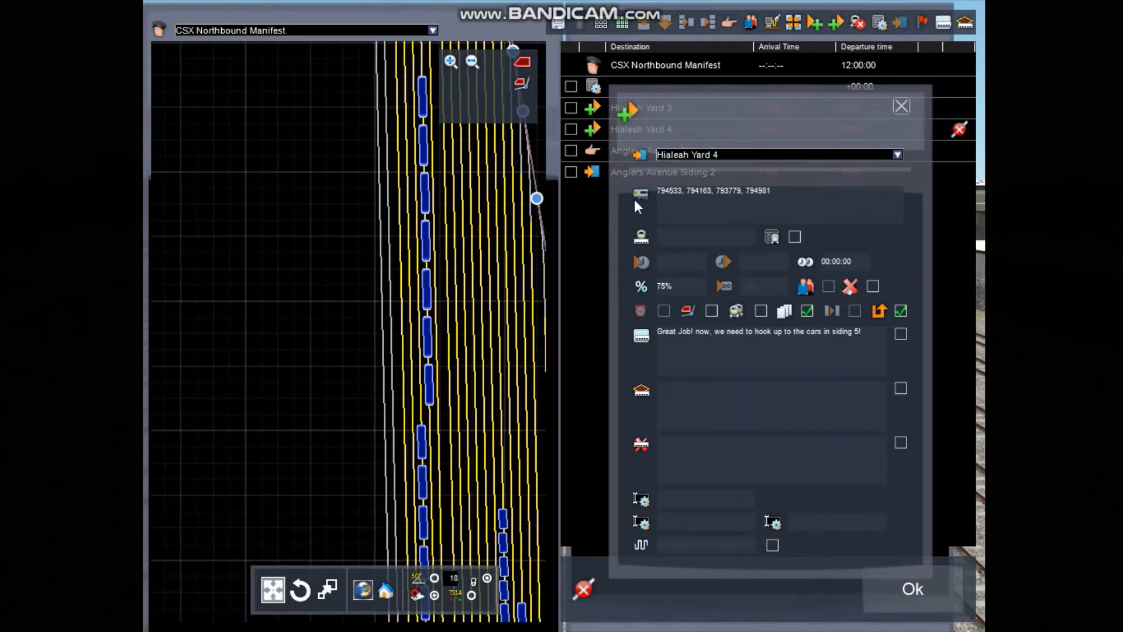
click(429, 295)
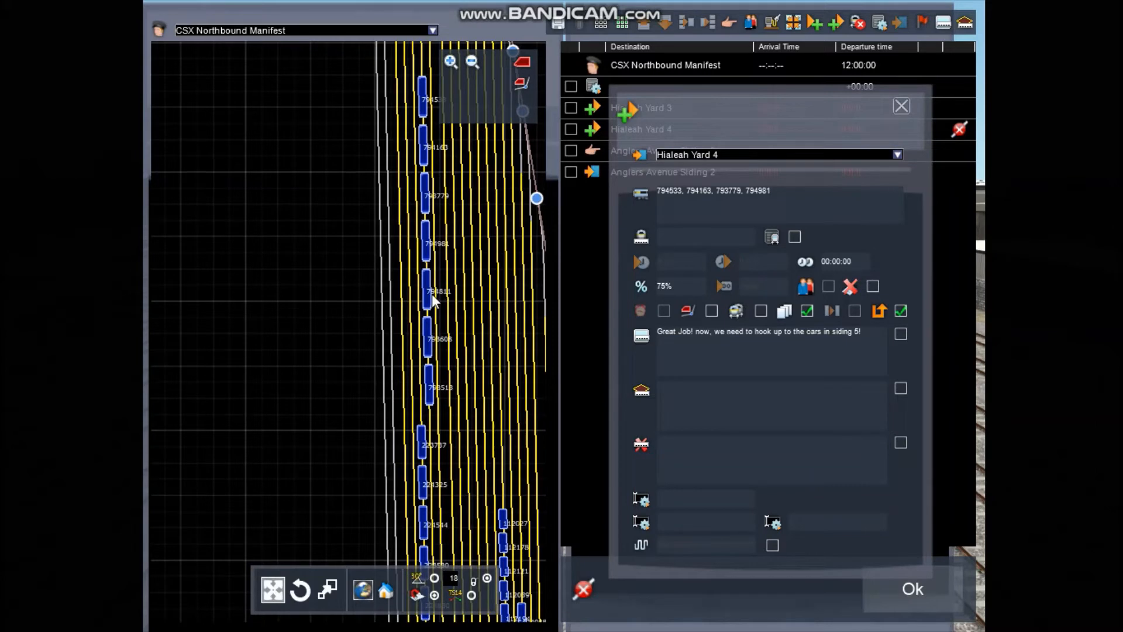
click(431, 351)
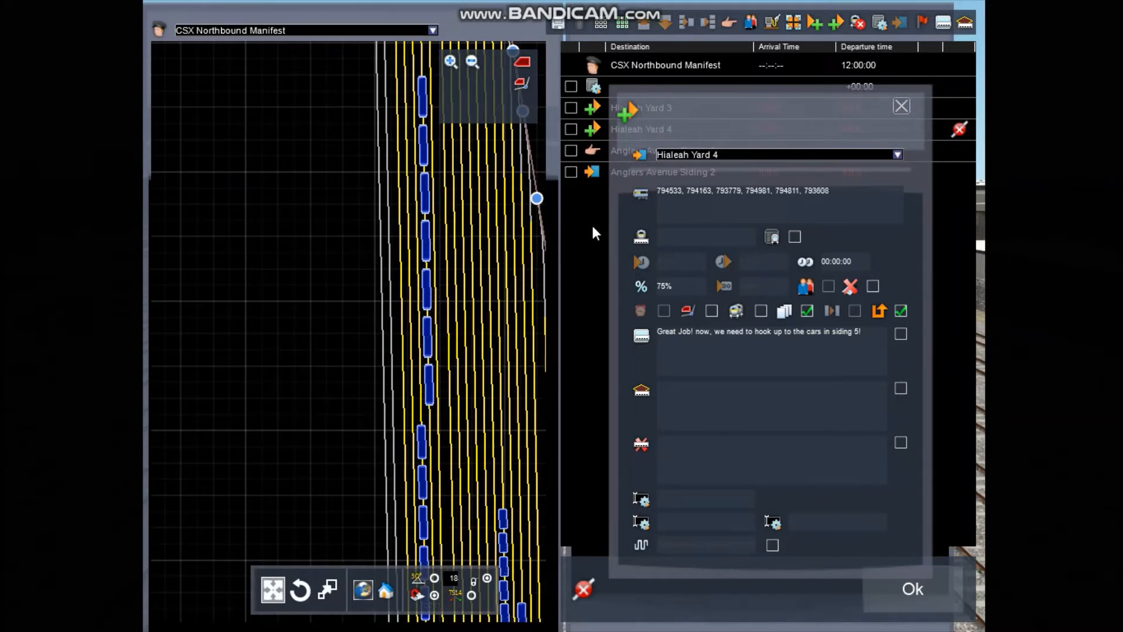
click(433, 389)
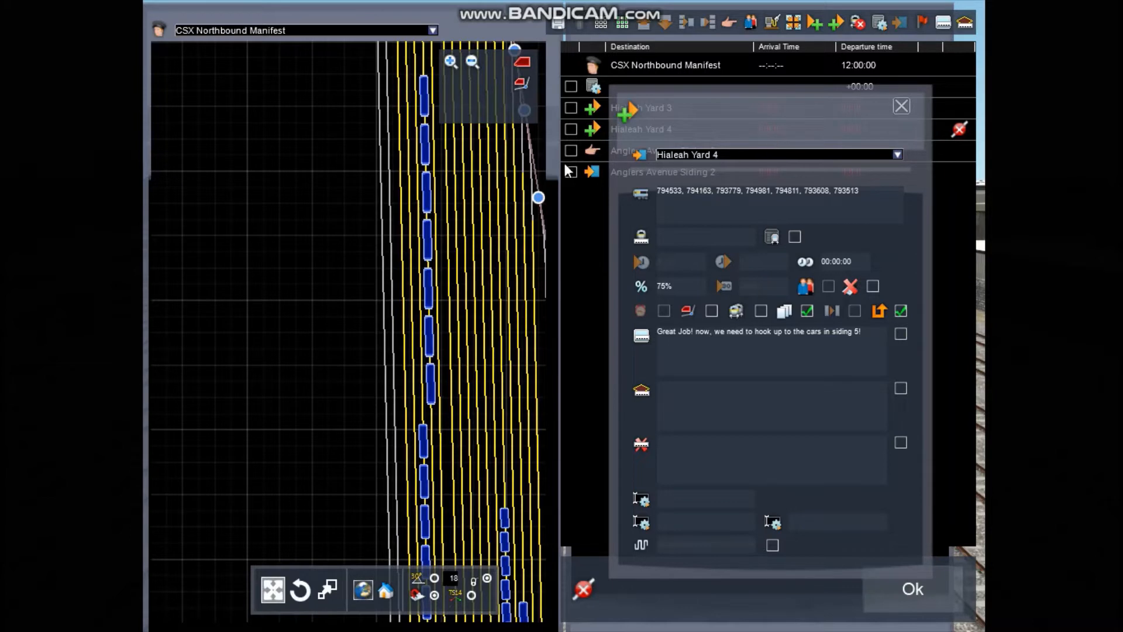
drag(471, 302, 475, 283)
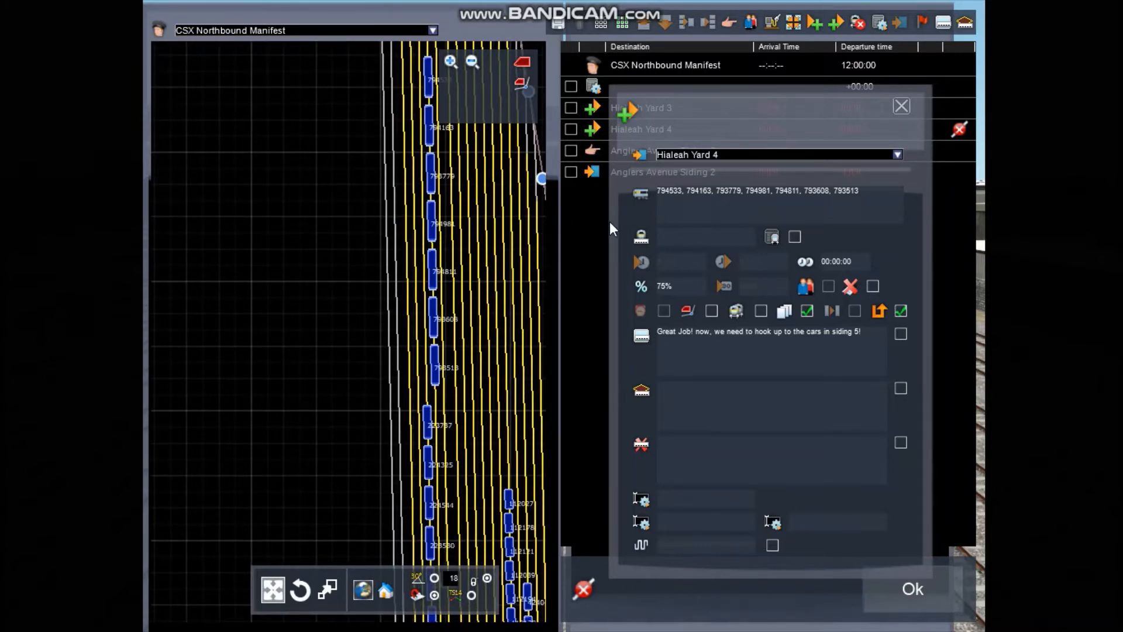
click(902, 106)
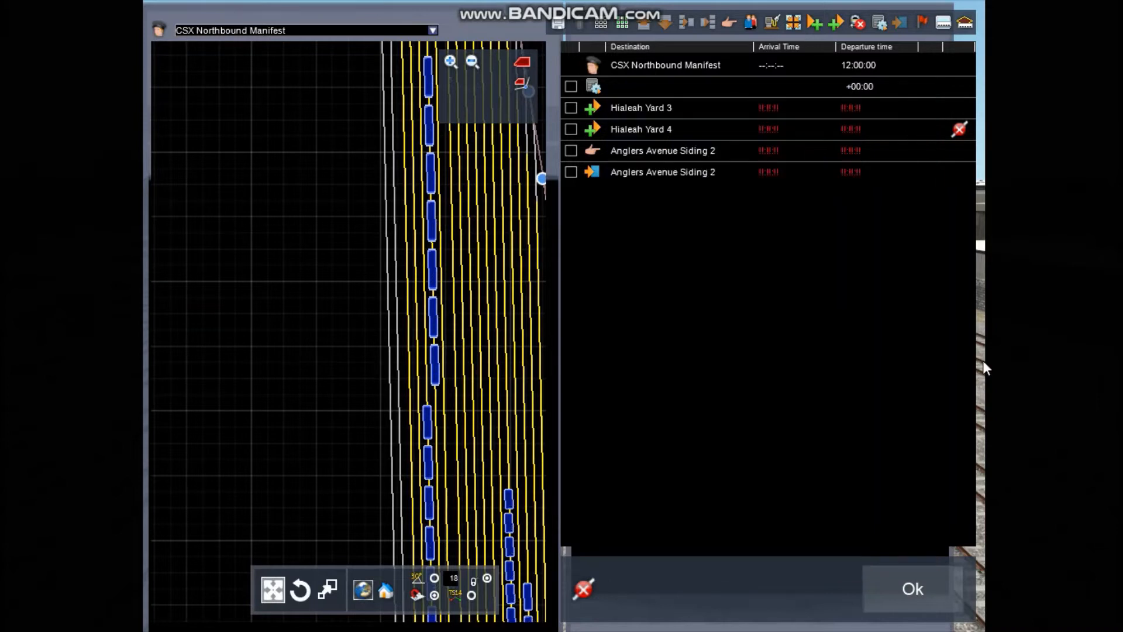
click(911, 588)
Look over the yard tracks and the railcar strings parked in the sidings
mouse_move(744, 450)
right_down()
mouse_move(743, 368)
mouse_move(743, 449)
right_up()
key(Up)
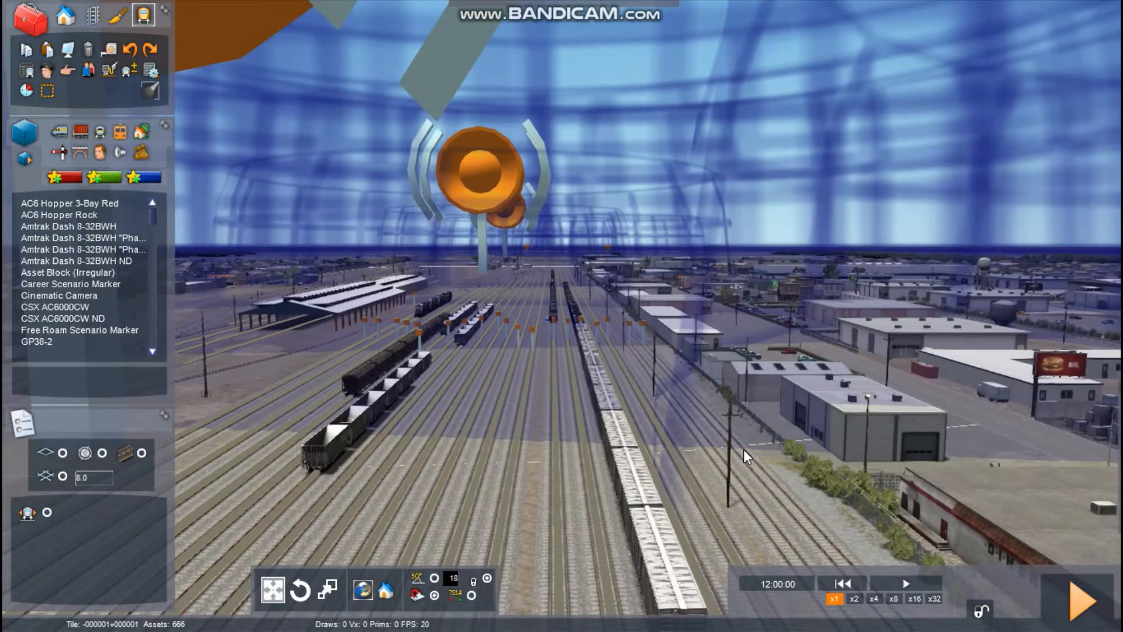
right_drag(672, 409, 637, 392)
key(Up)
key(Down)
key(Up)
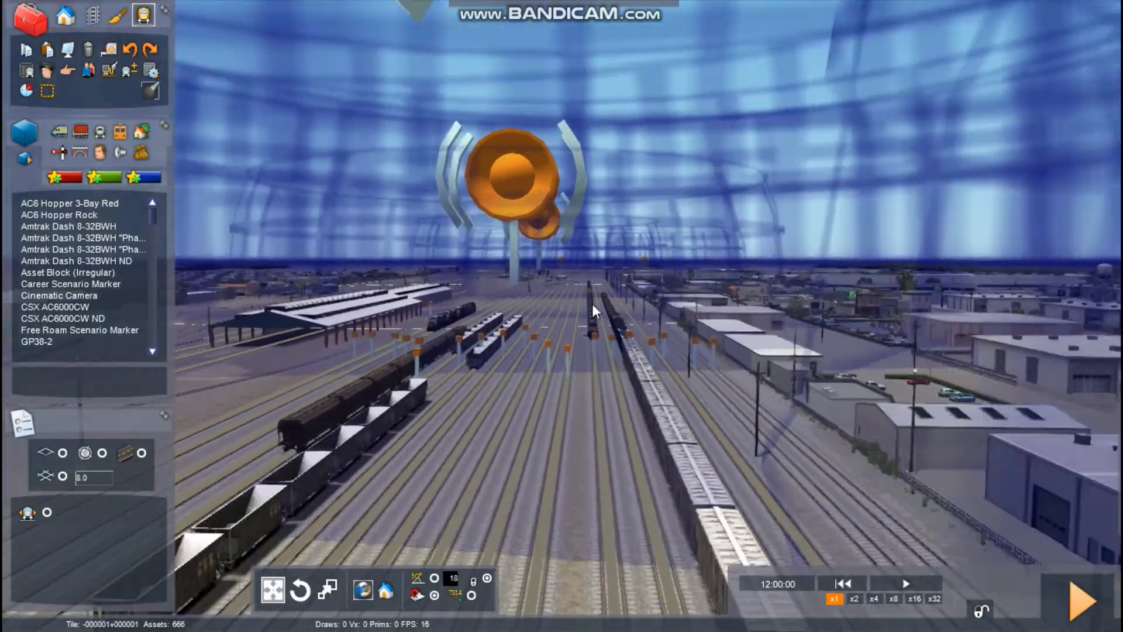
key(Up)
right_drag(602, 334, 1094, 393)
key(Down)
key(Up)
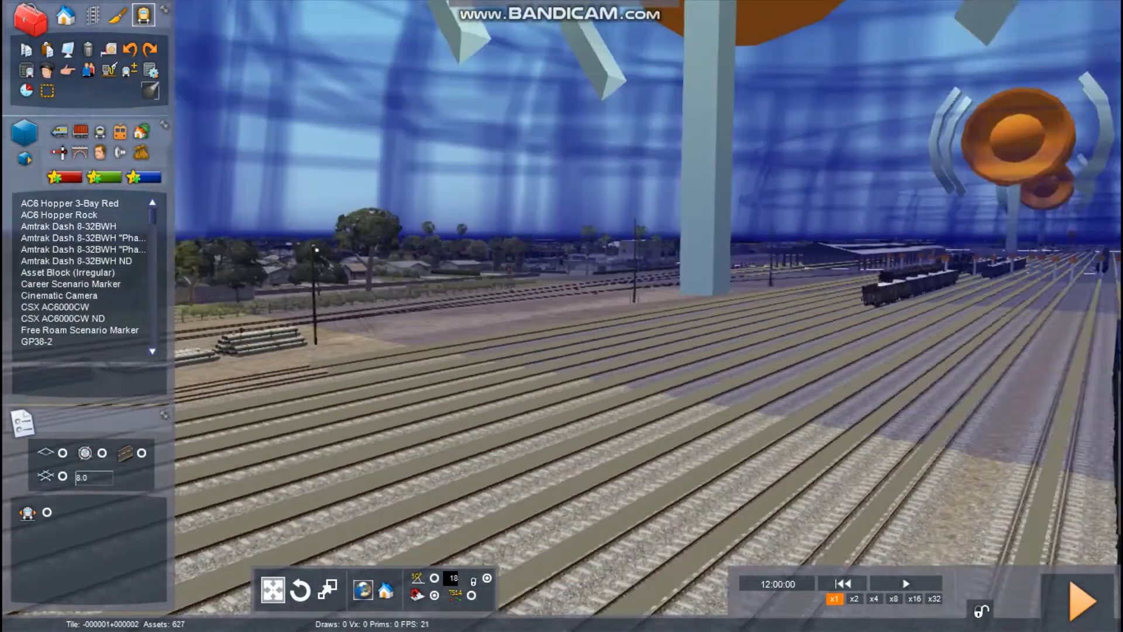
right_drag(650, 393, 737, 404)
key(Up)
Start playing the scenario from the editor and save the changes
click(1073, 594)
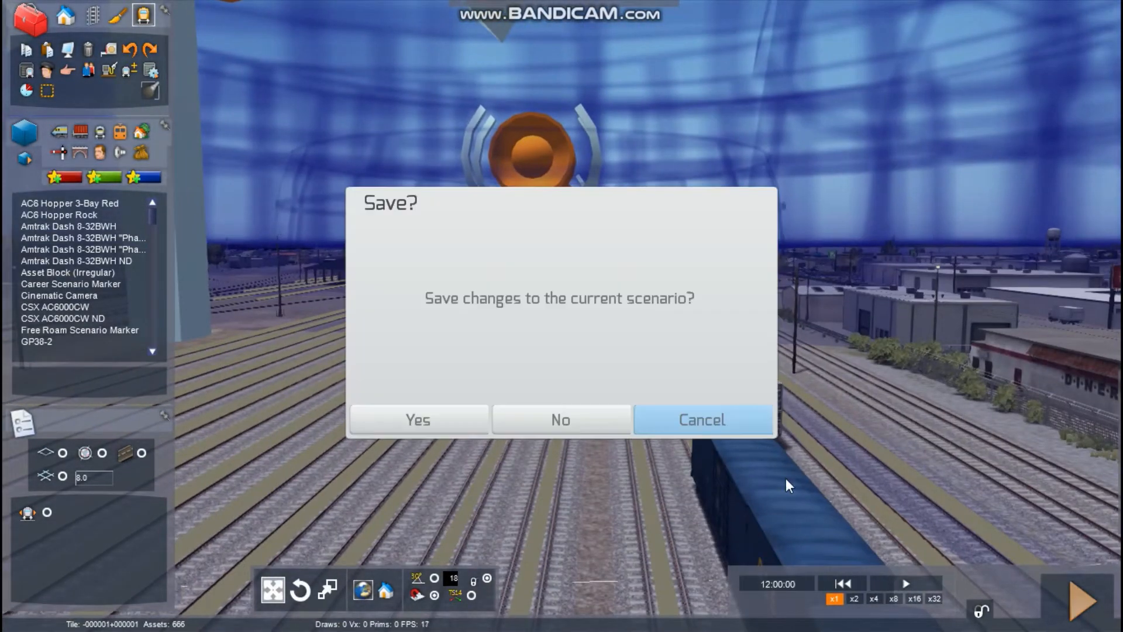
click(421, 424)
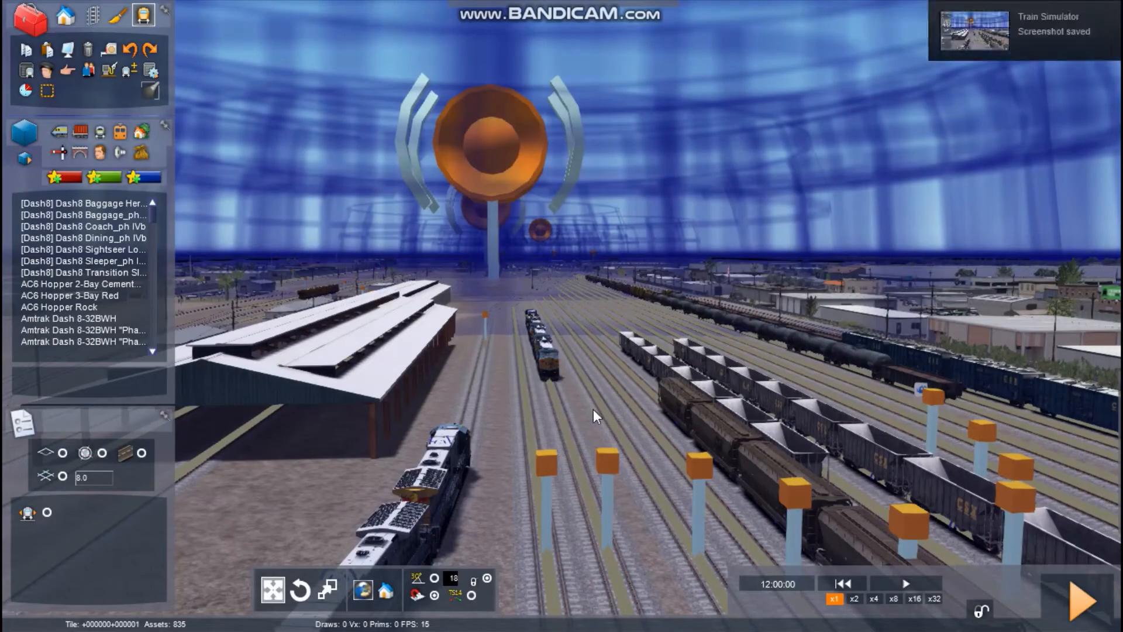
Place a driver on the lead locomotive of the passenger train standing at the station
right_drag(602, 399, 601, 411)
key(Up)
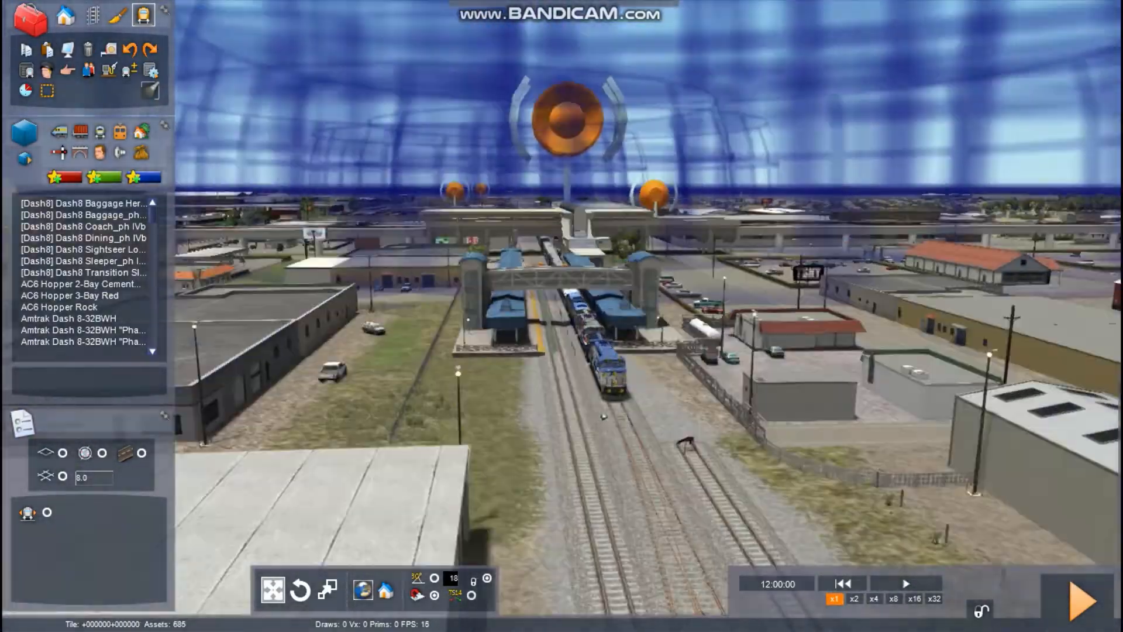
key(Up)
right_drag(605, 406, 605, 406)
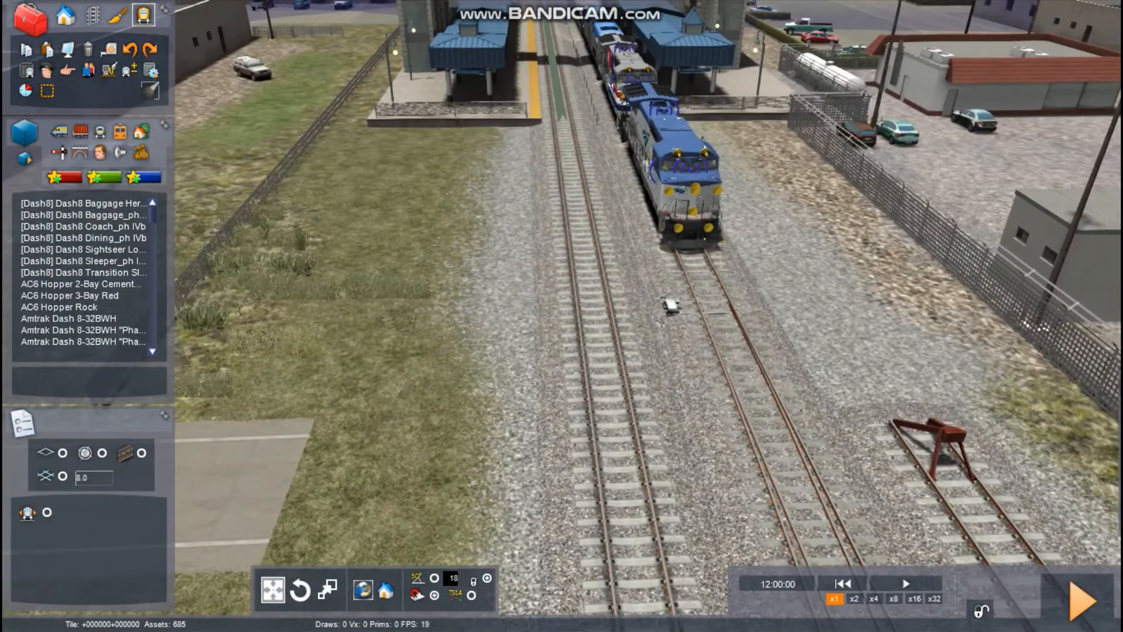
right_drag(561, 316, 570, 234)
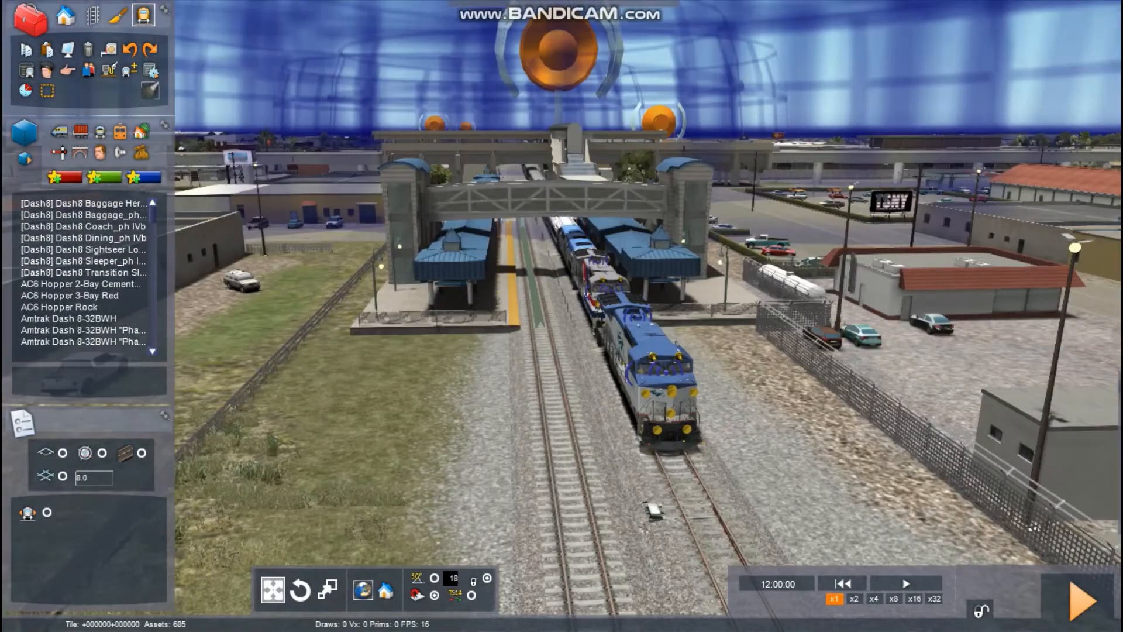
key(Down)
right_drag(561, 316, 198, 375)
scroll(561, 316, down, 3)
click(24, 89)
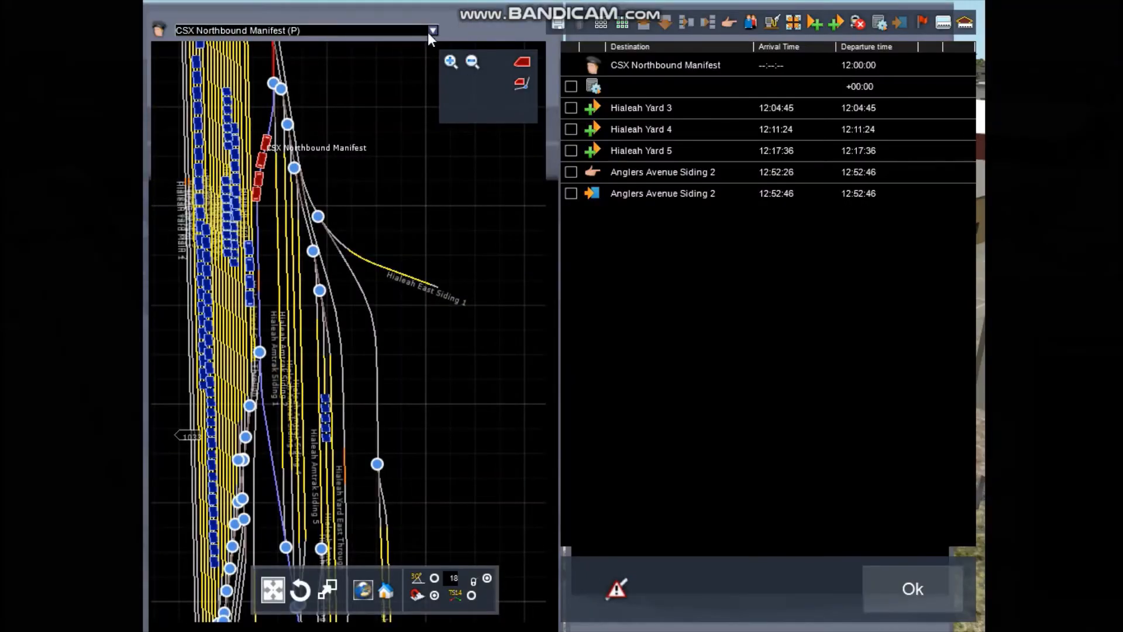
click(912, 588)
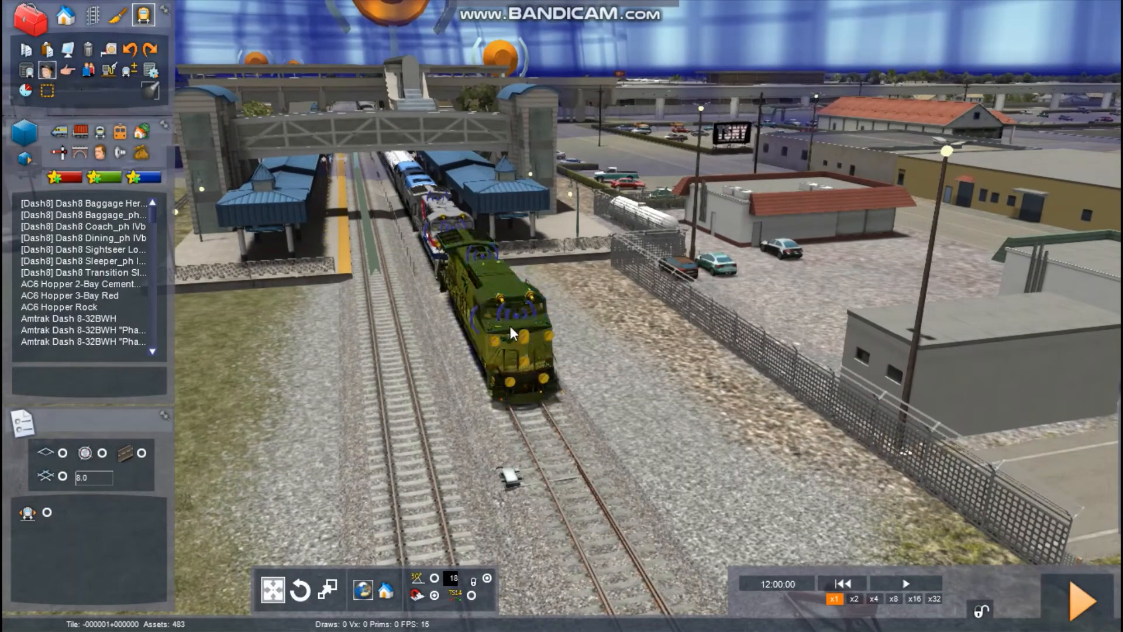
click(510, 325)
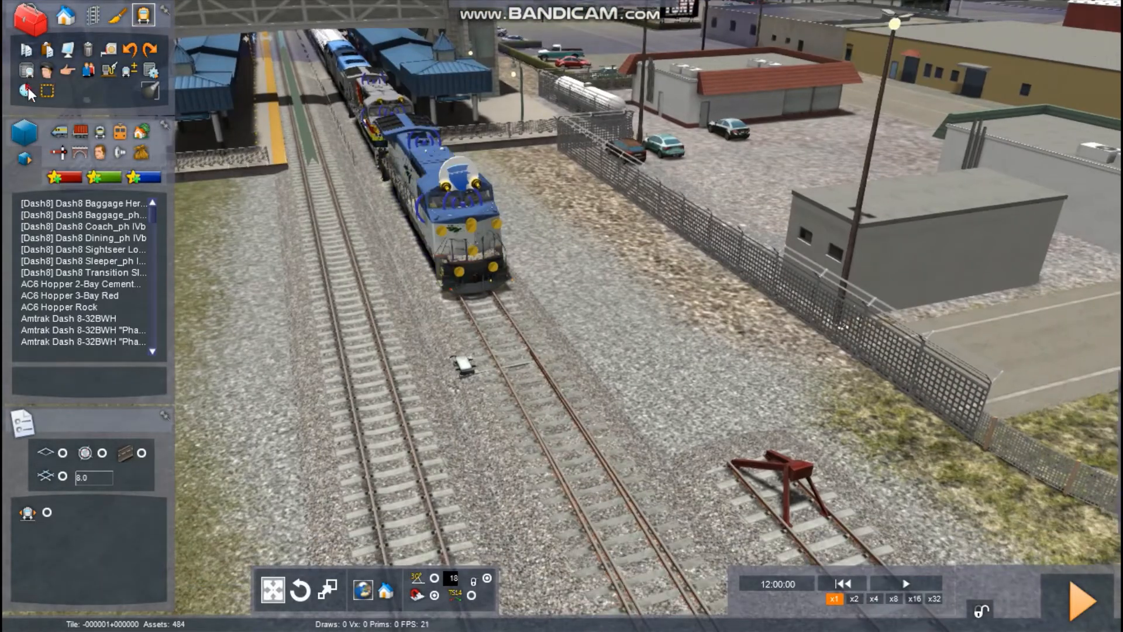
Open the timetable for Service1 and locate its train on the map
click(27, 89)
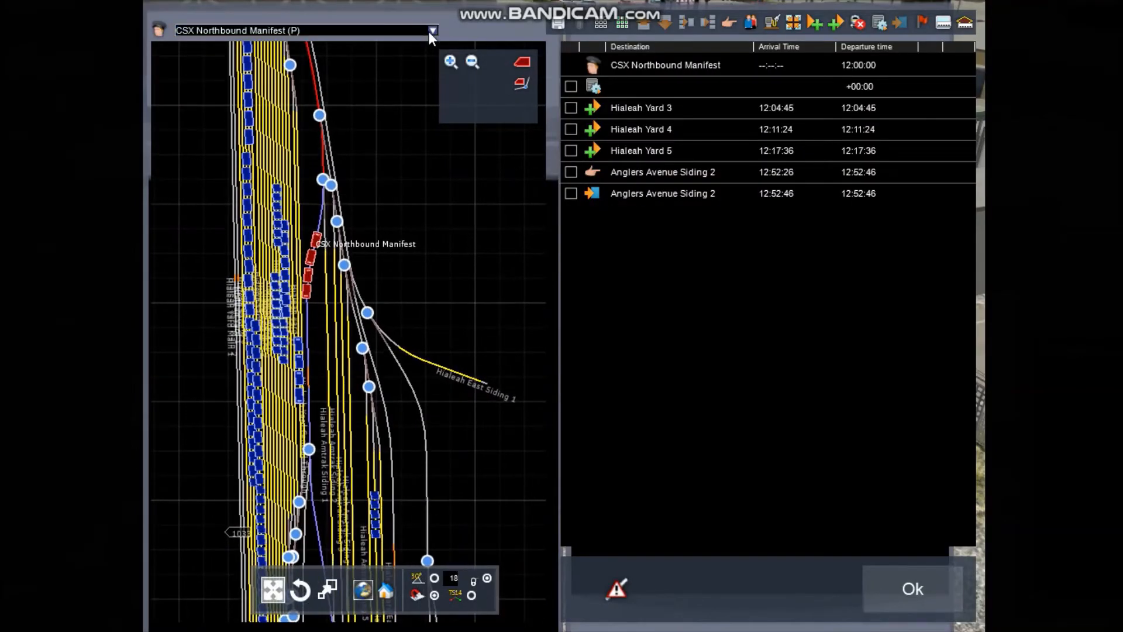
click(431, 29)
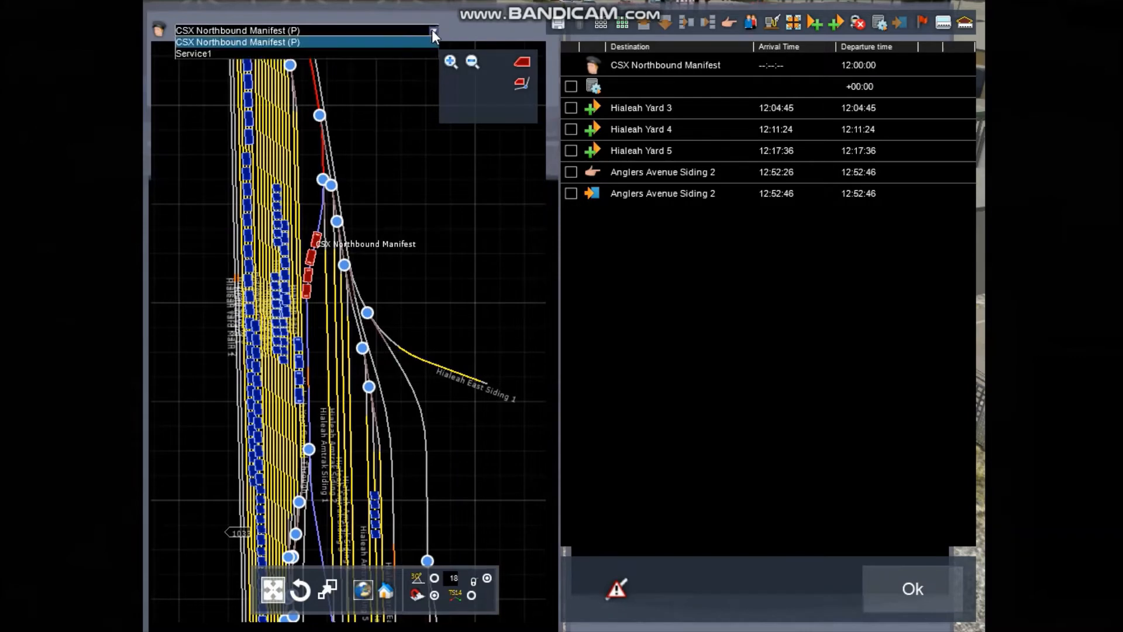
click(393, 57)
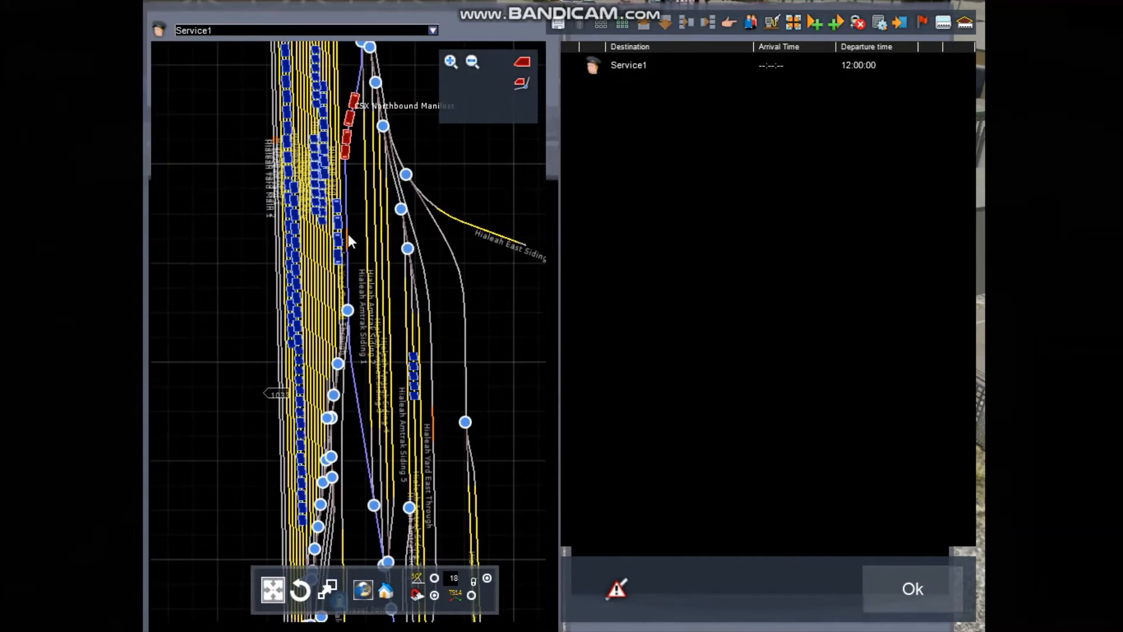
scroll(339, 467, up, 5)
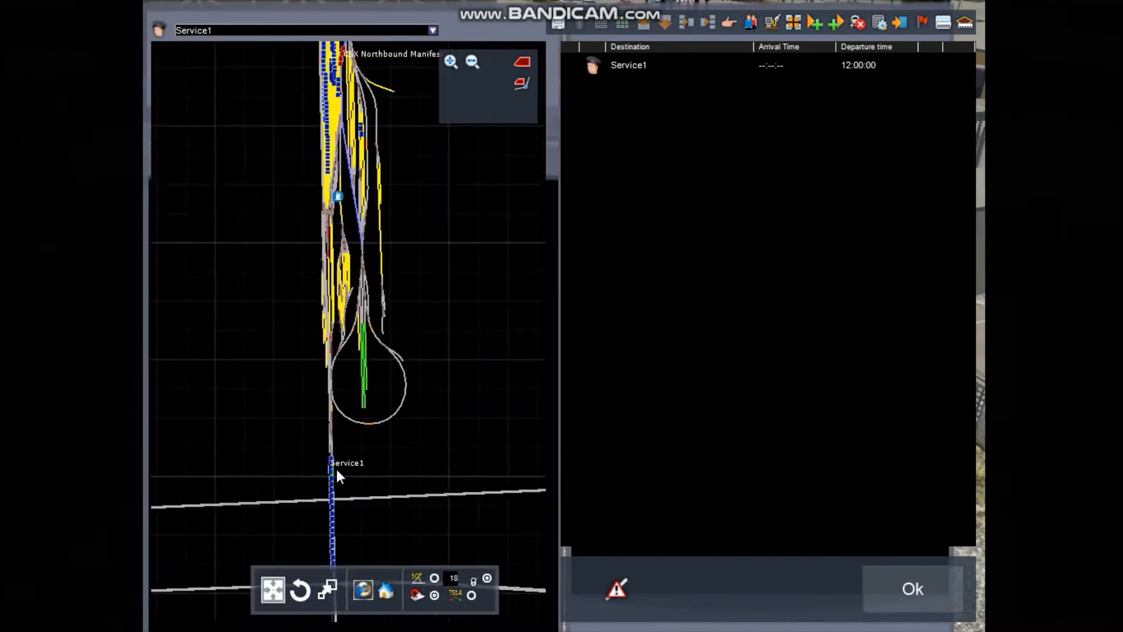
scroll(336, 412, up, 3)
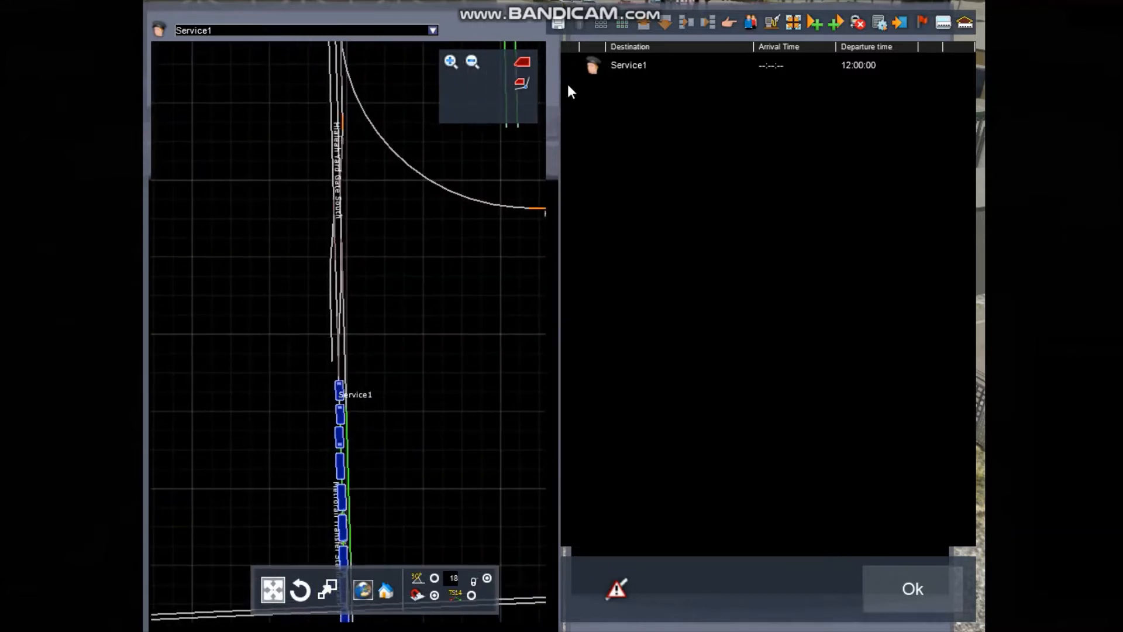
Set Service1's service class to Express Passenger and rename the service "Amtrak Silver Star"
double_click(596, 65)
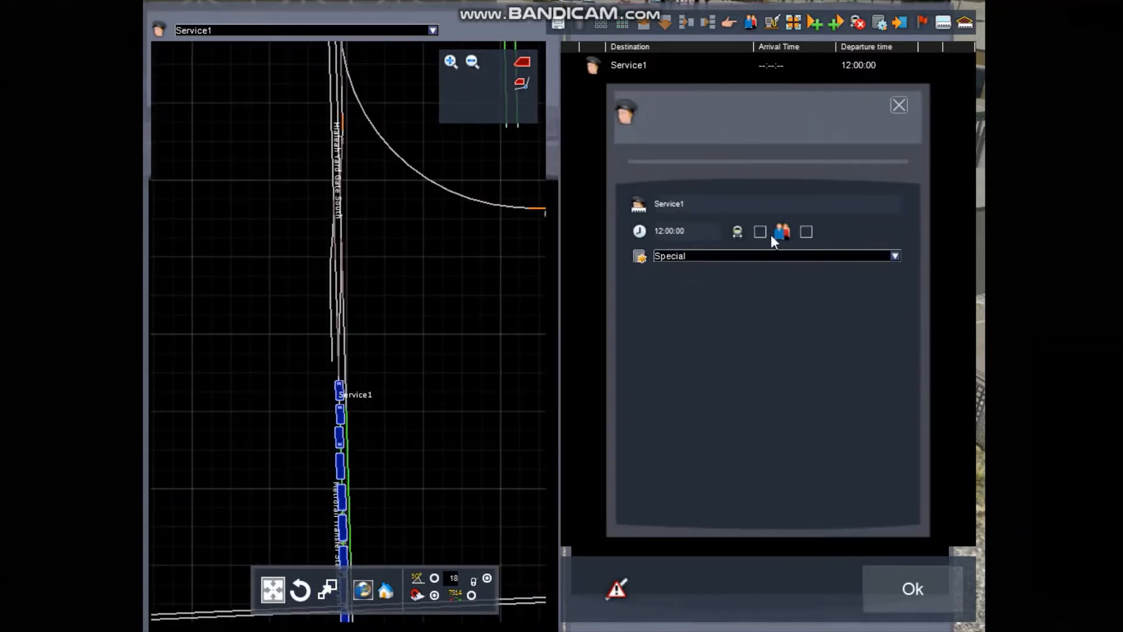
click(895, 255)
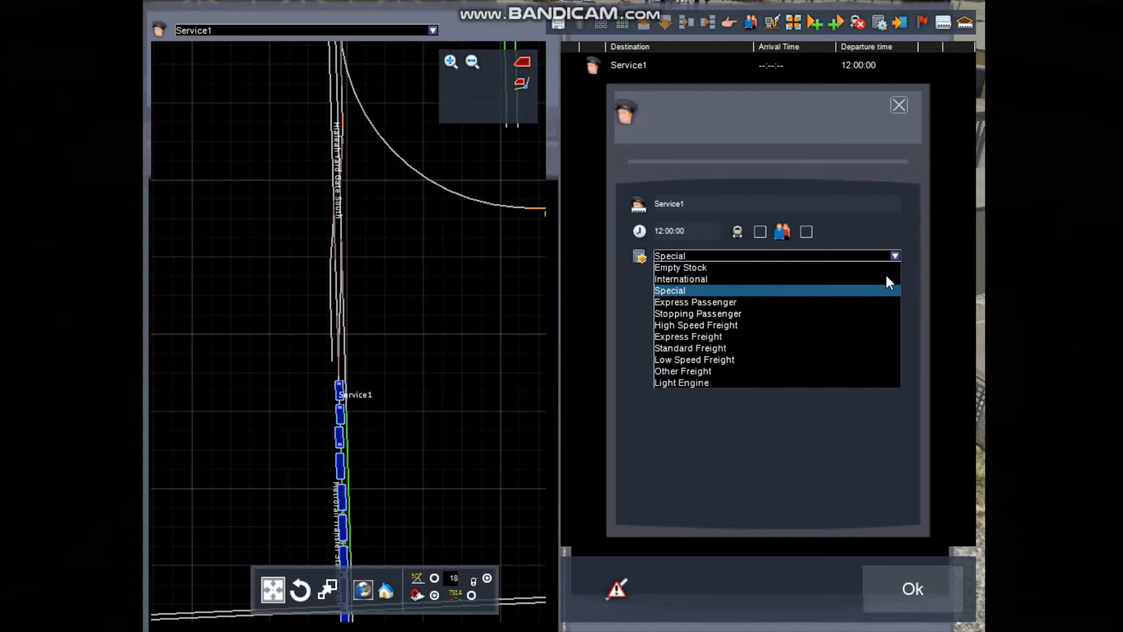
click(694, 303)
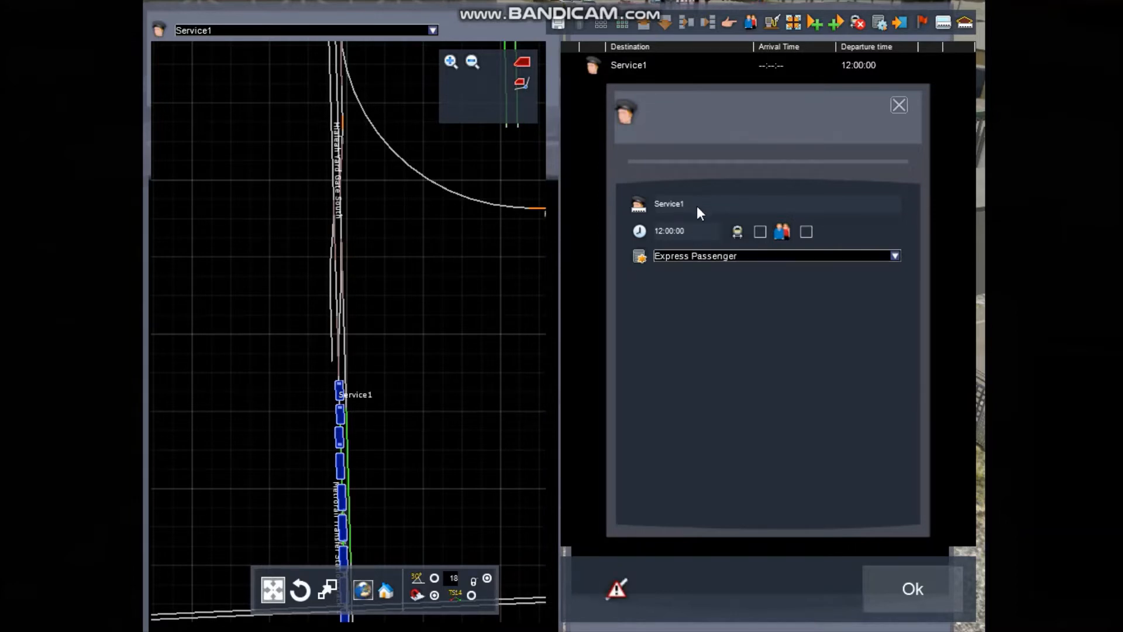
text(Amtrak Silver Star)
click(900, 105)
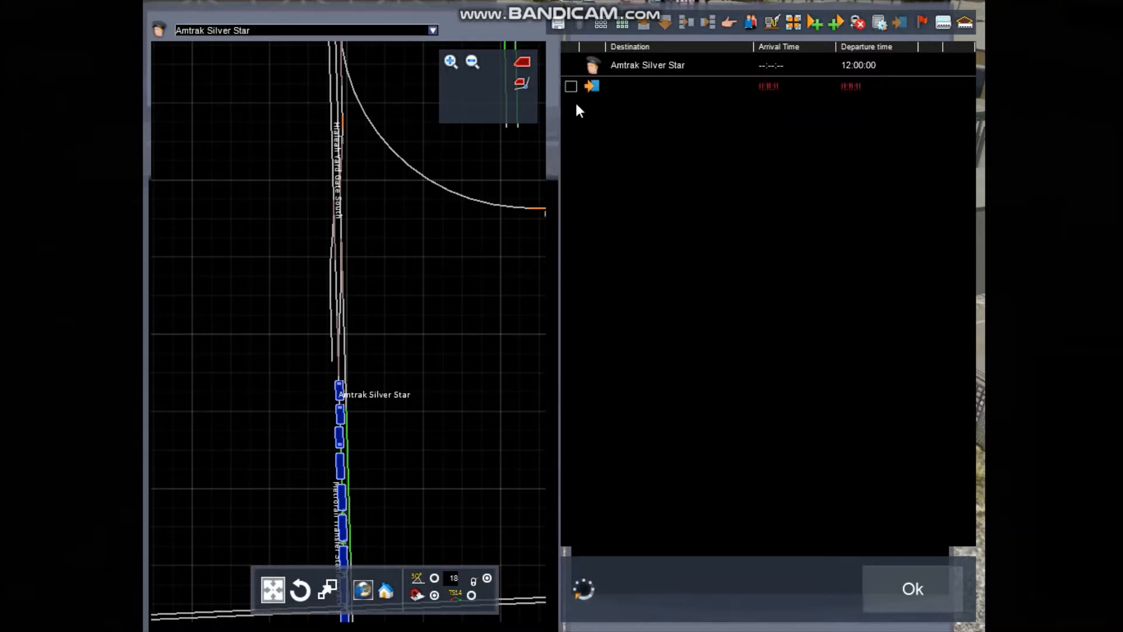
Set the Amtrak Silver Star's final destination to Sheridan Street Track 2 and close the timetable
double_click(595, 86)
scroll(274, 192, down, 10)
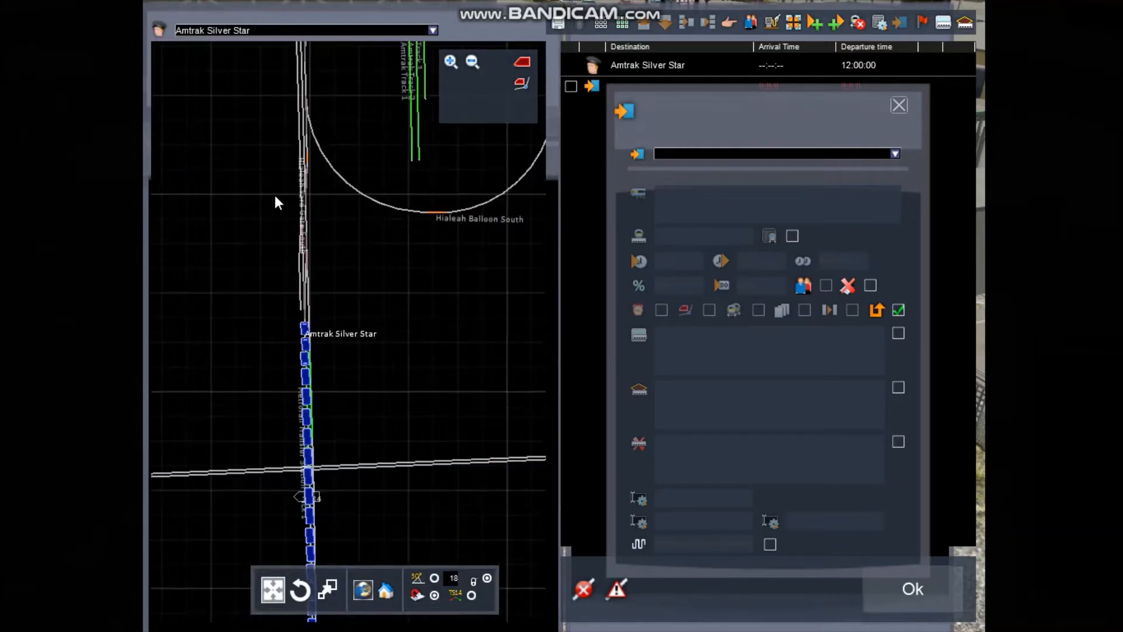
scroll(281, 162, up, 10)
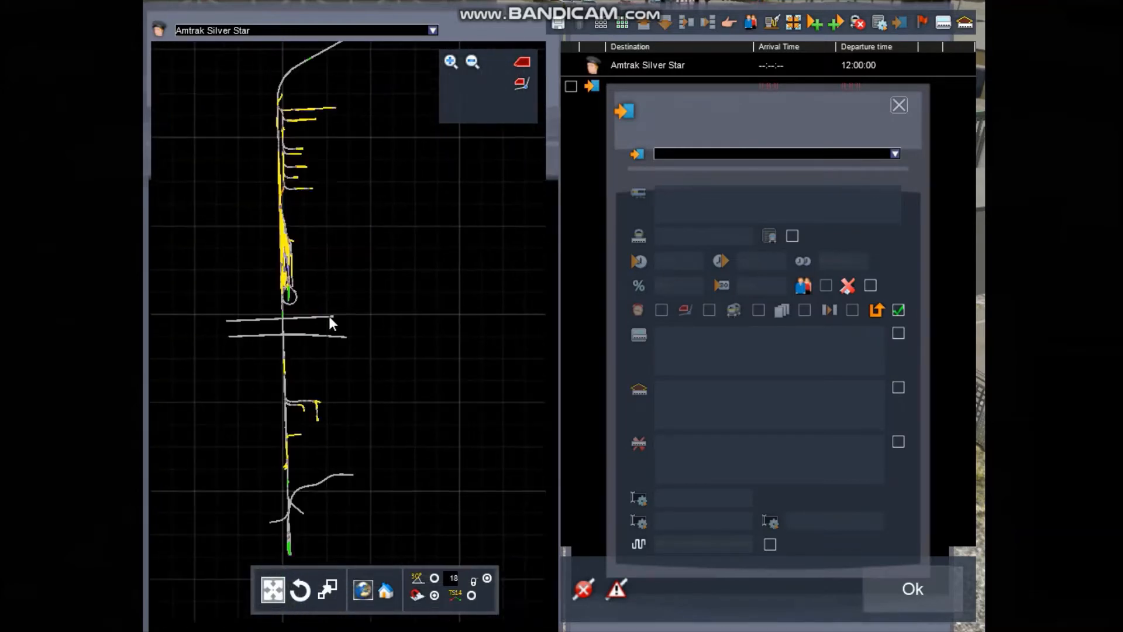
scroll(365, 199, up, 8)
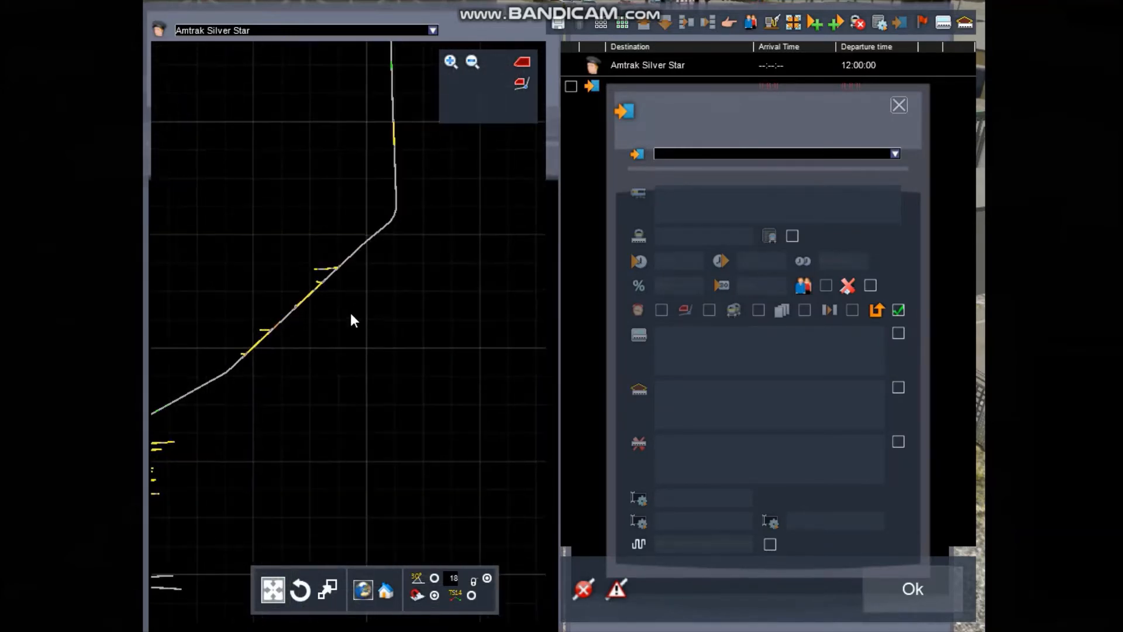
scroll(318, 278, up, 8)
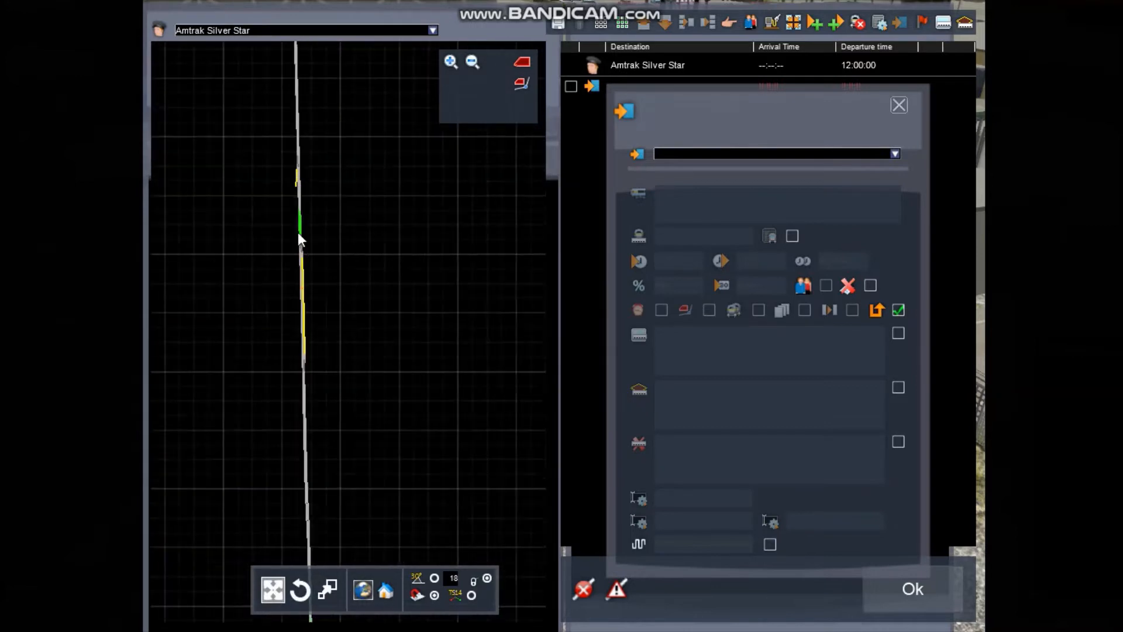
click(895, 154)
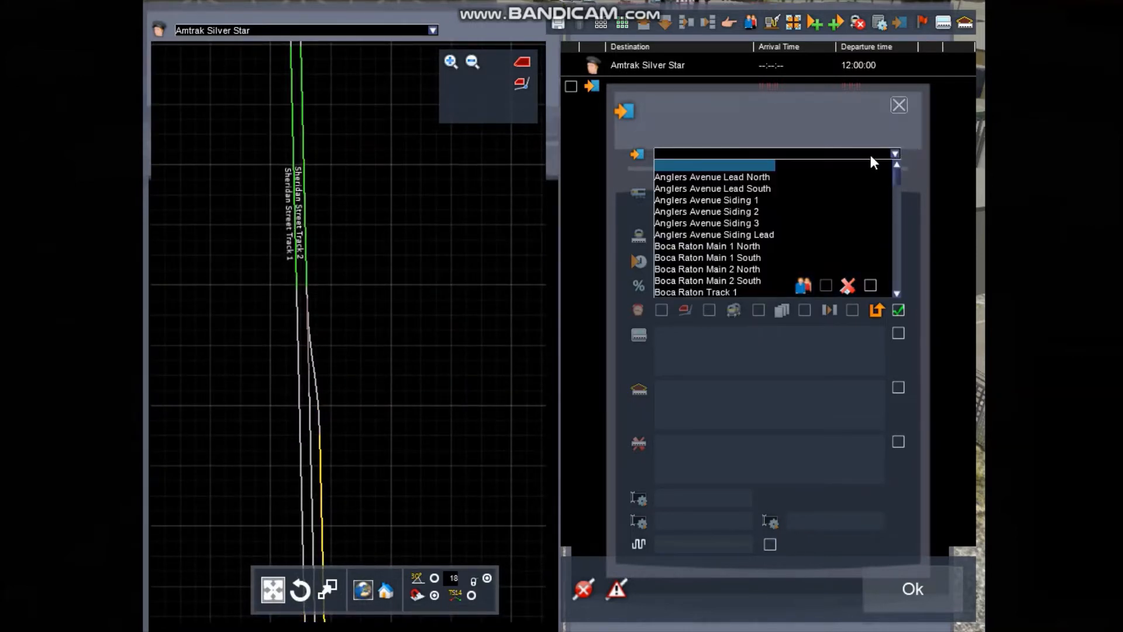
scroll(869, 152, down, 3)
drag(895, 185, 889, 273)
scroll(847, 243, down, 5)
scroll(746, 241, up, 1)
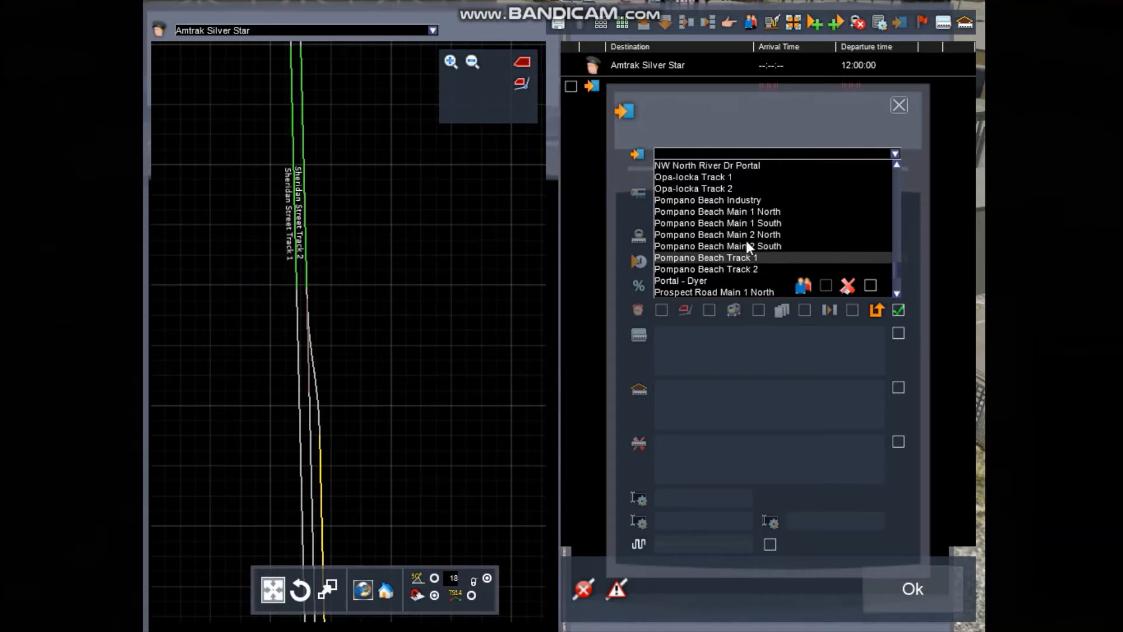
scroll(745, 237, down, 5)
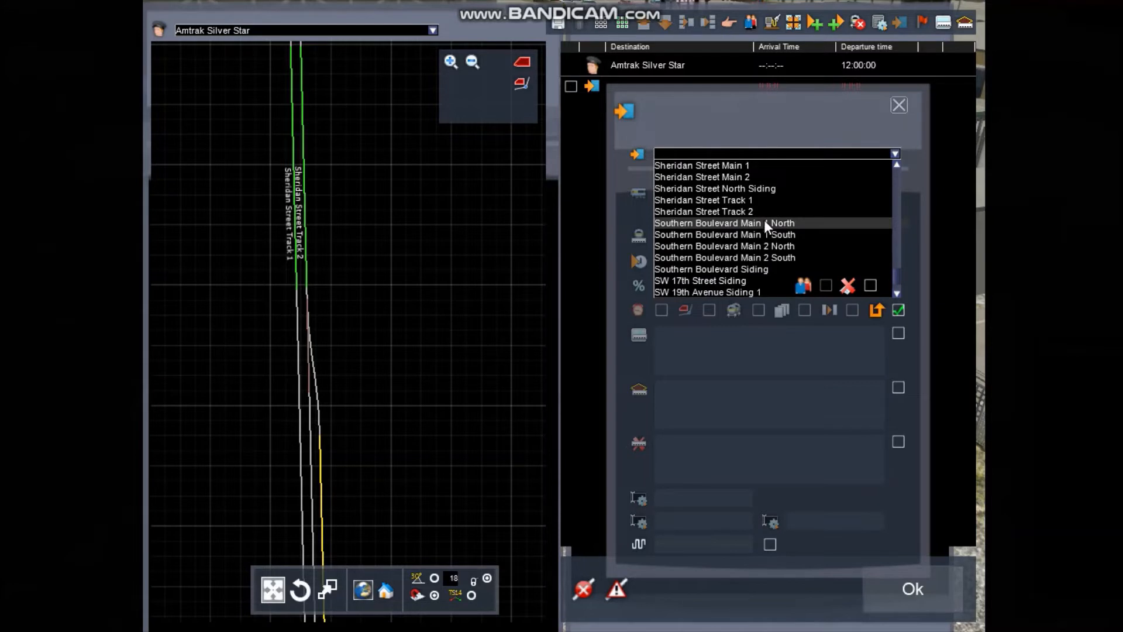
click(760, 212)
click(898, 105)
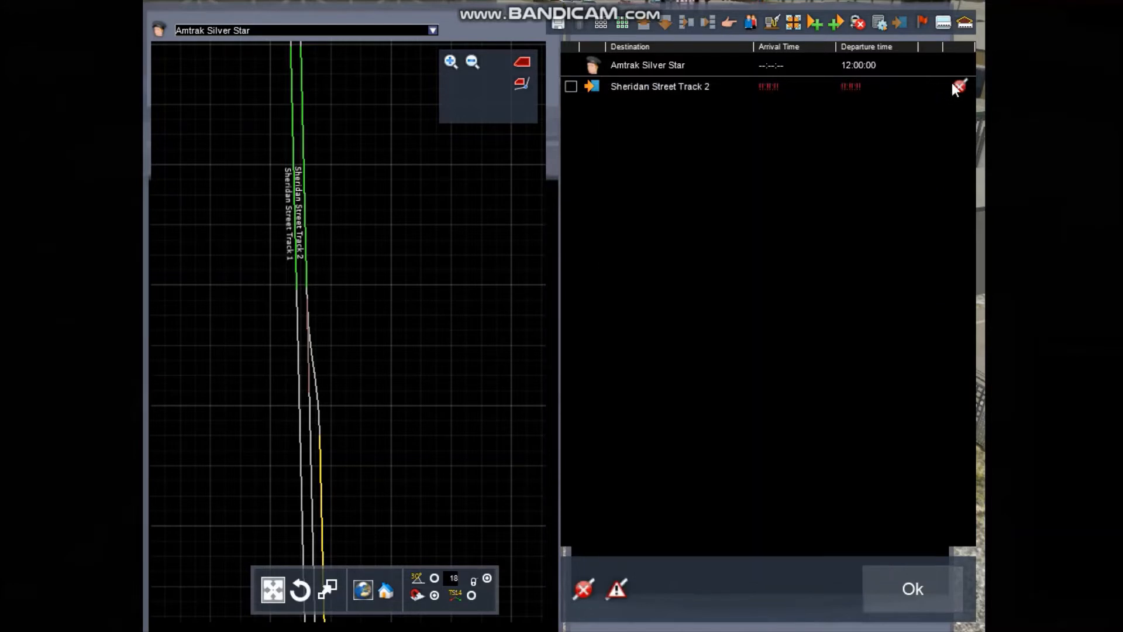
click(897, 607)
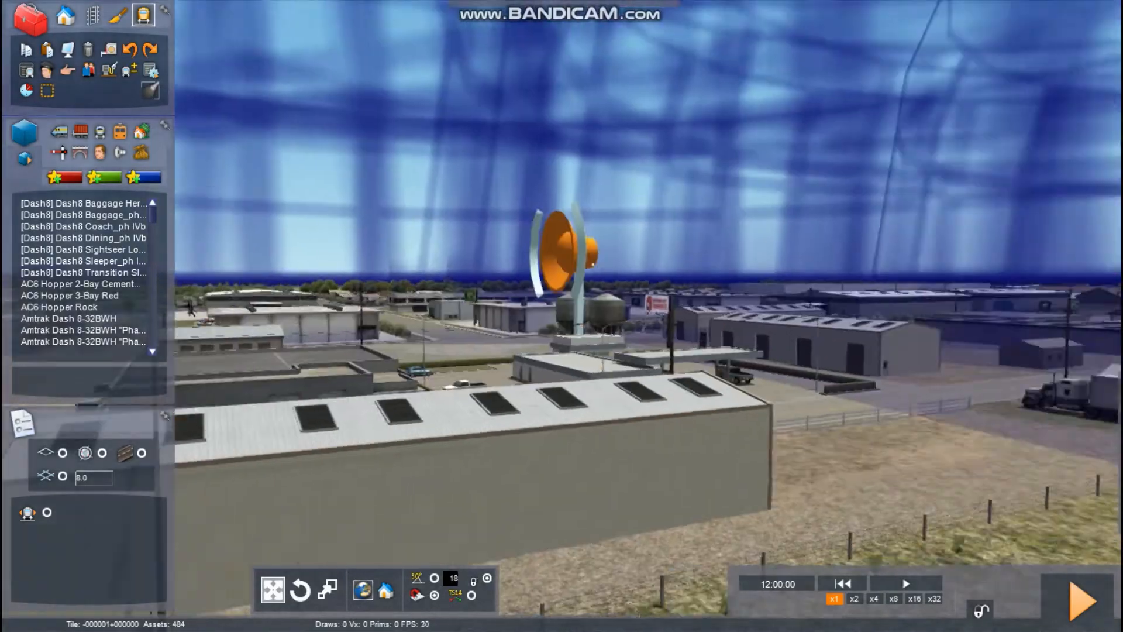
Start playing the scenario from the editor again and save the changes to it
key(Up)
right_drag(592, 265, 526, 565)
key(Up)
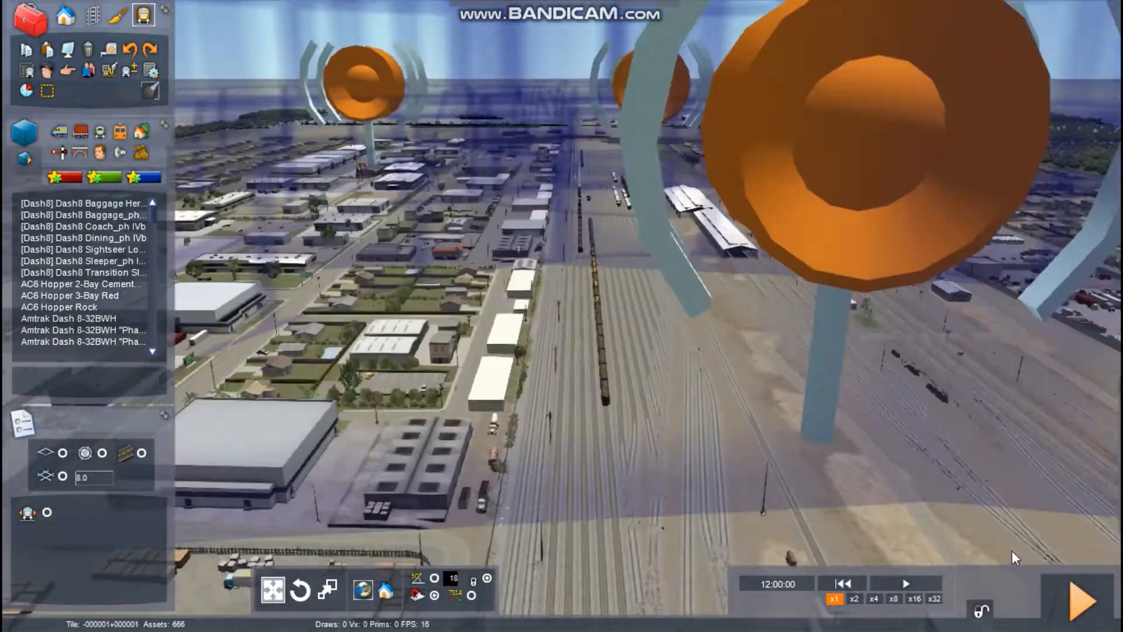
click(1070, 595)
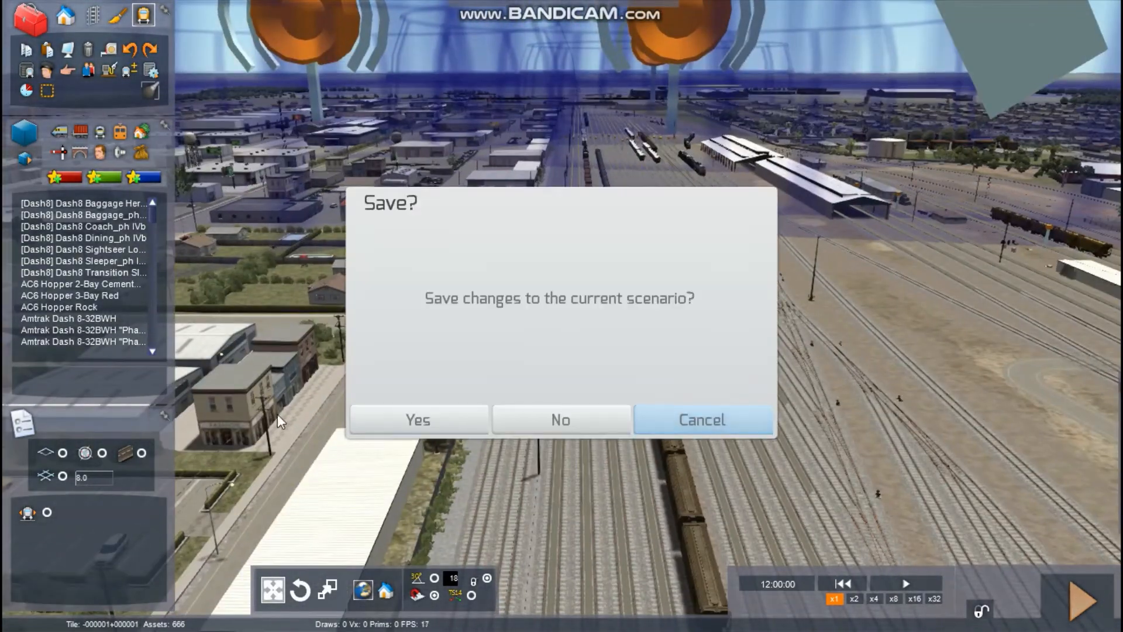
click(410, 434)
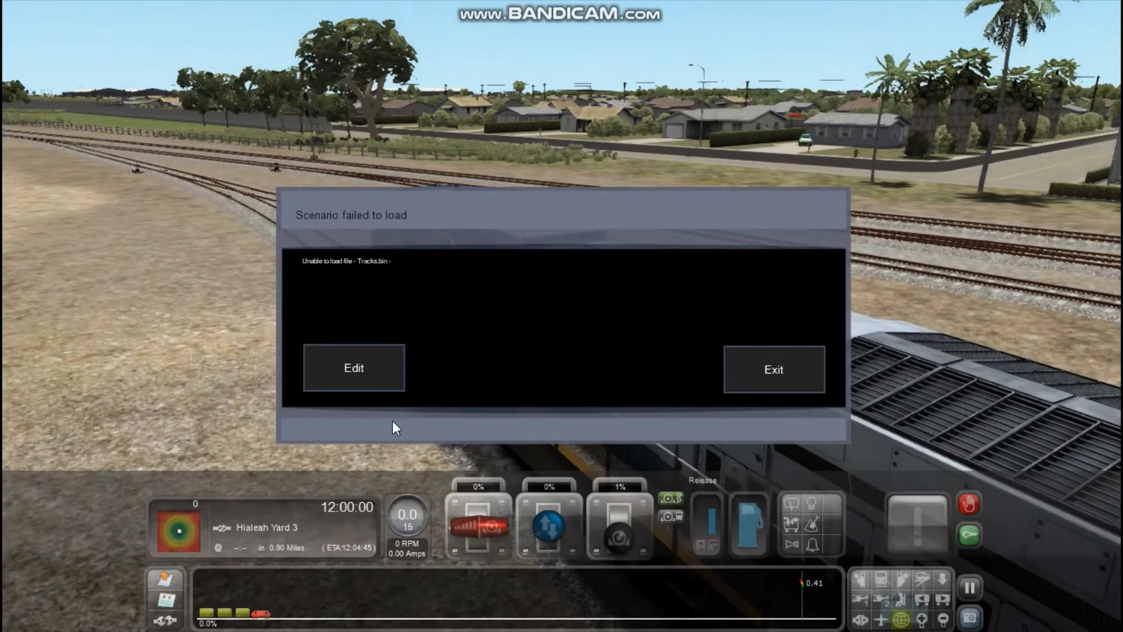
Return to scenario editing, open the timetable and trace the Amtrak Silver Star's route on the map from Hialeah towards Sheridan Street
click(347, 406)
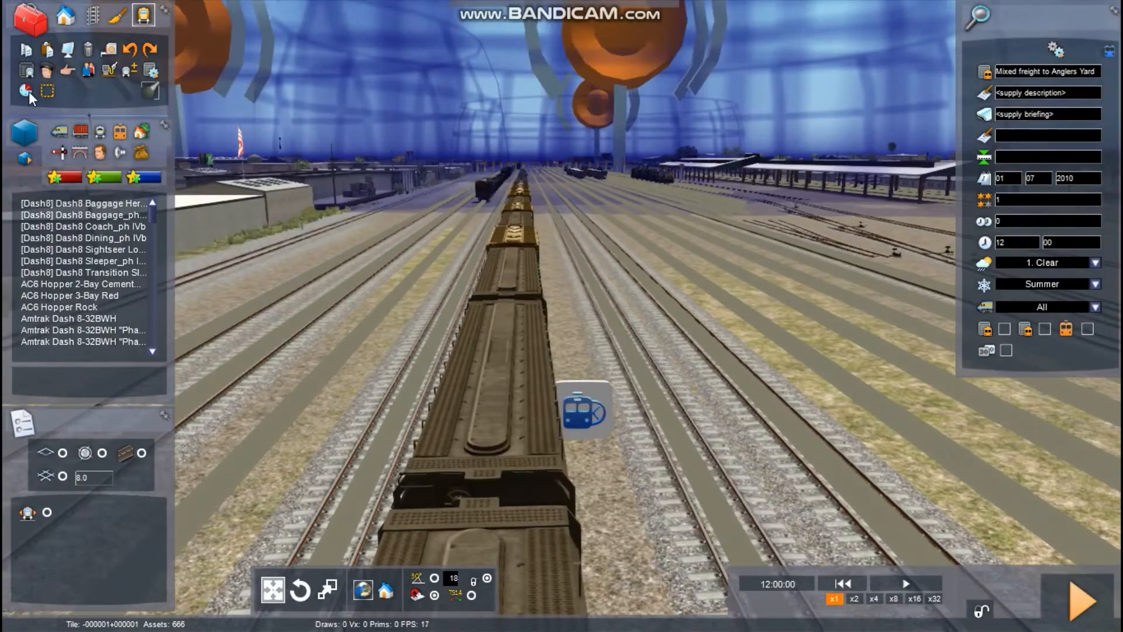
click(27, 91)
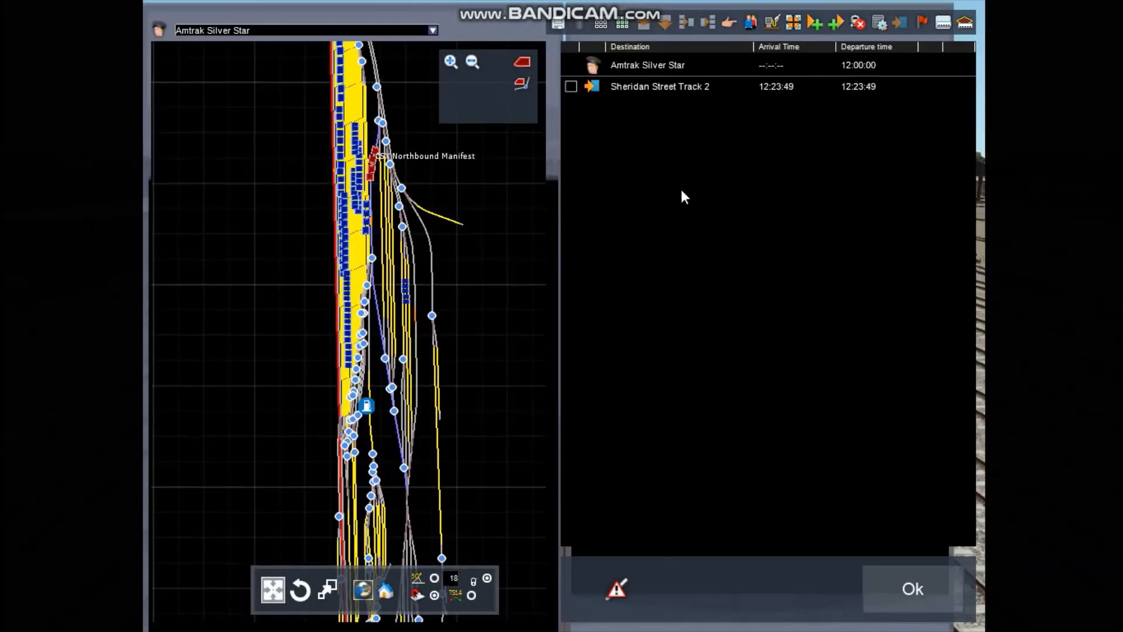
scroll(392, 203, down, 5)
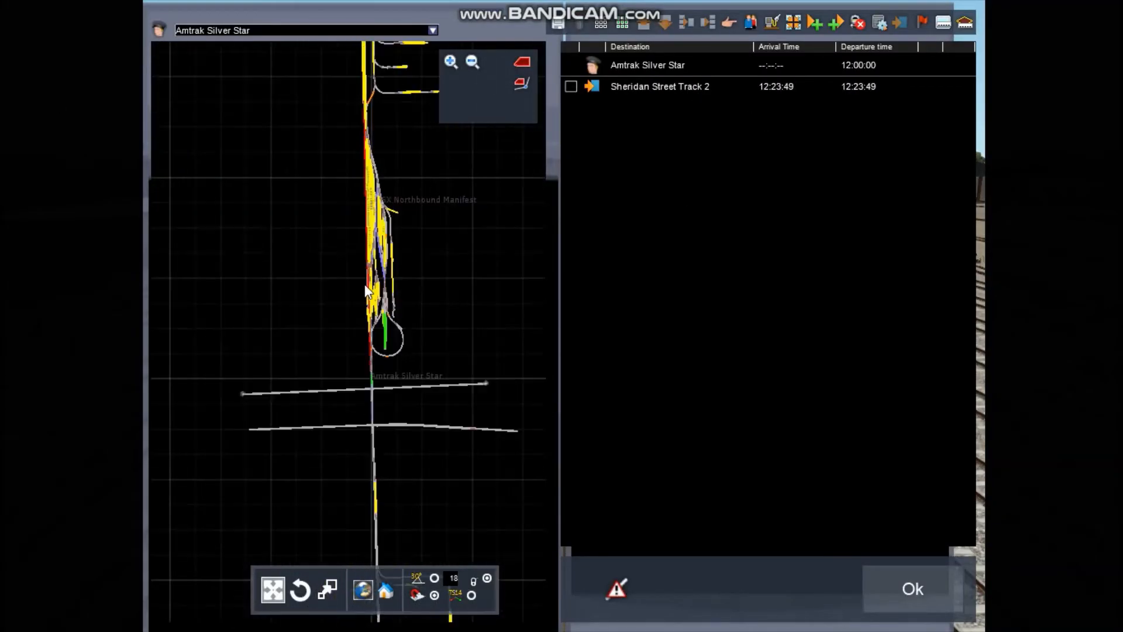
drag(367, 194, 354, 400)
drag(416, 95, 280, 348)
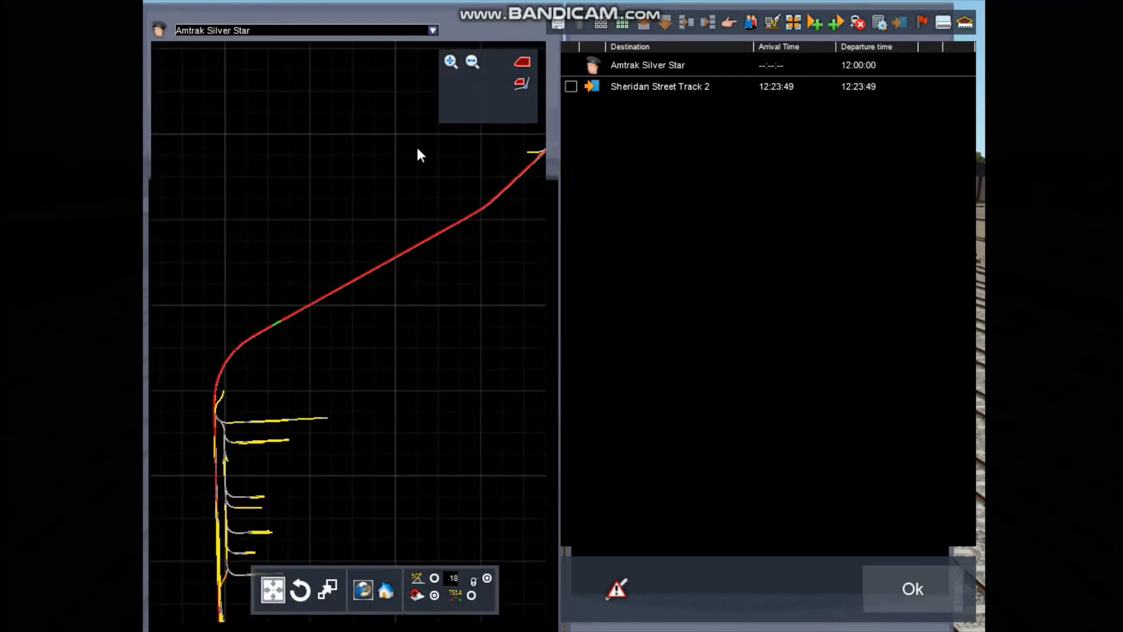
scroll(416, 146, down, 2)
drag(299, 300, 153, 450)
drag(496, 85, 541, 44)
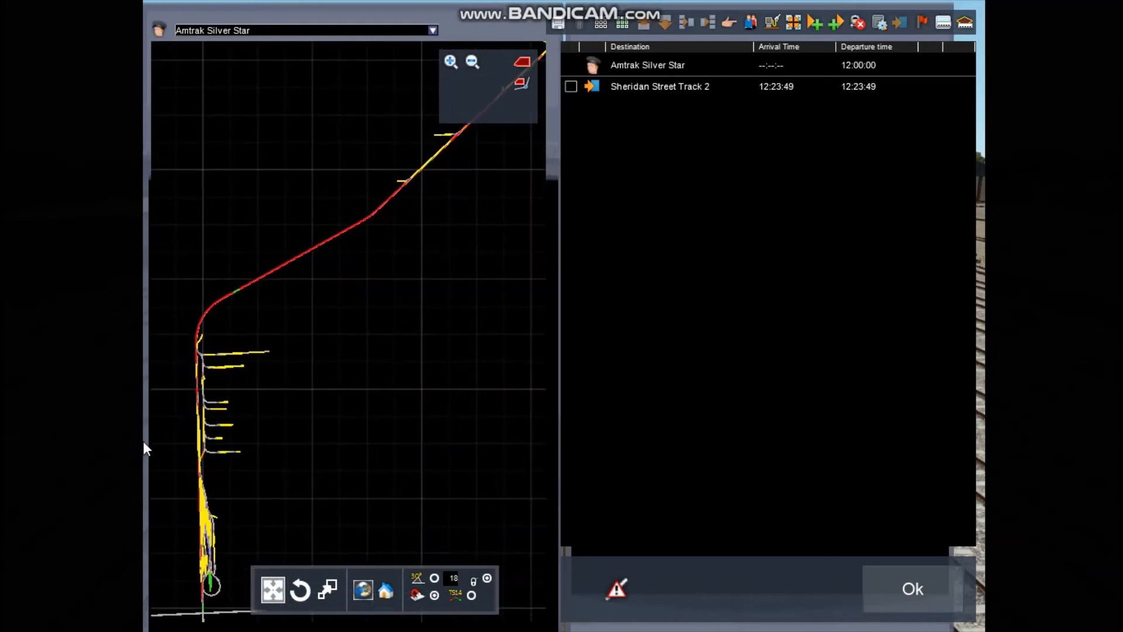
scroll(178, 392, up, 2)
scroll(184, 379, up, 6)
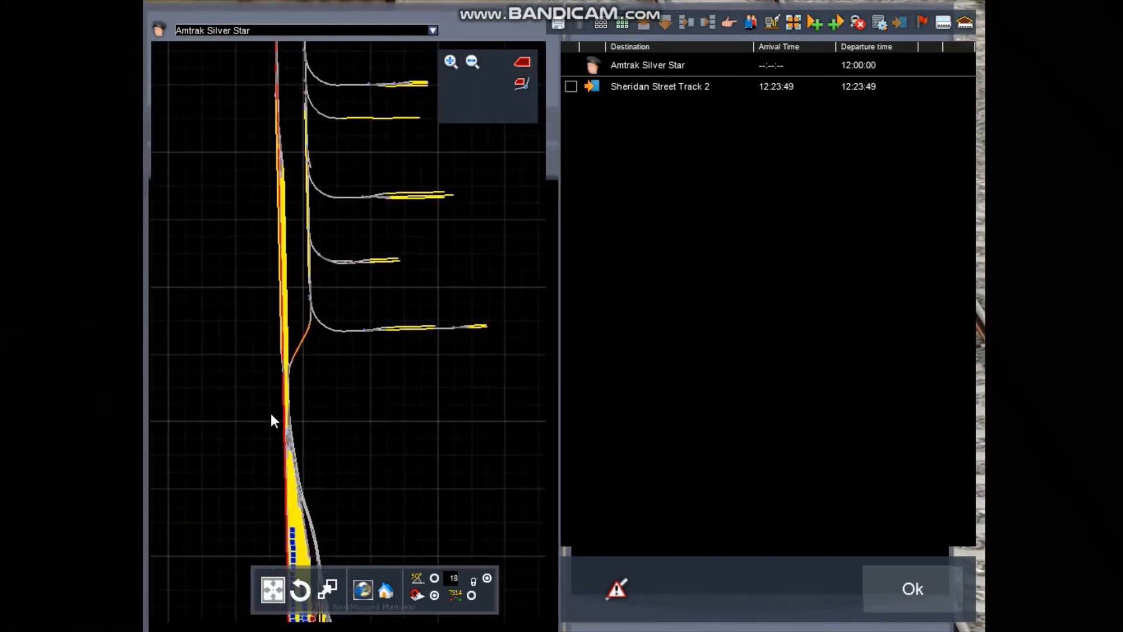
scroll(303, 226, down, 4)
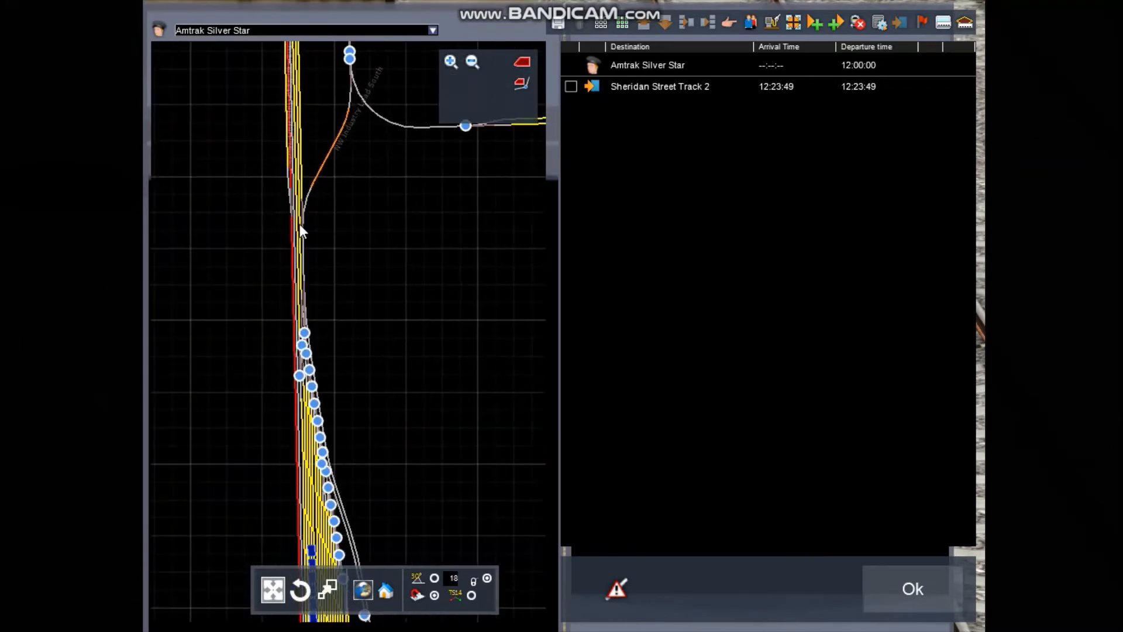
scroll(308, 300, up, 5)
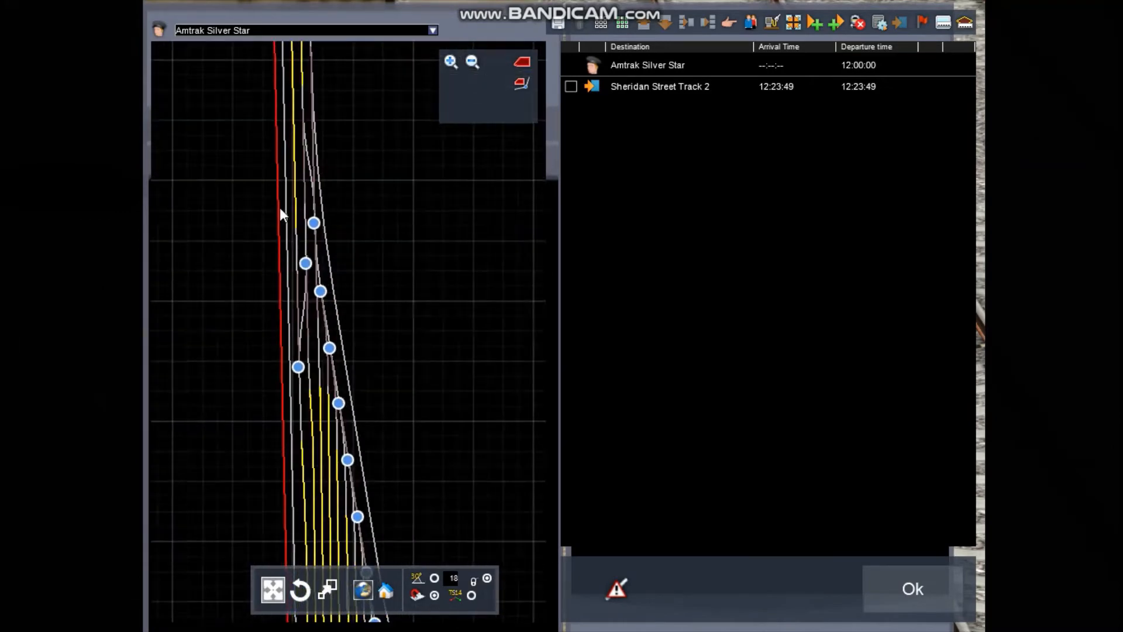
drag(275, 53, 299, 129)
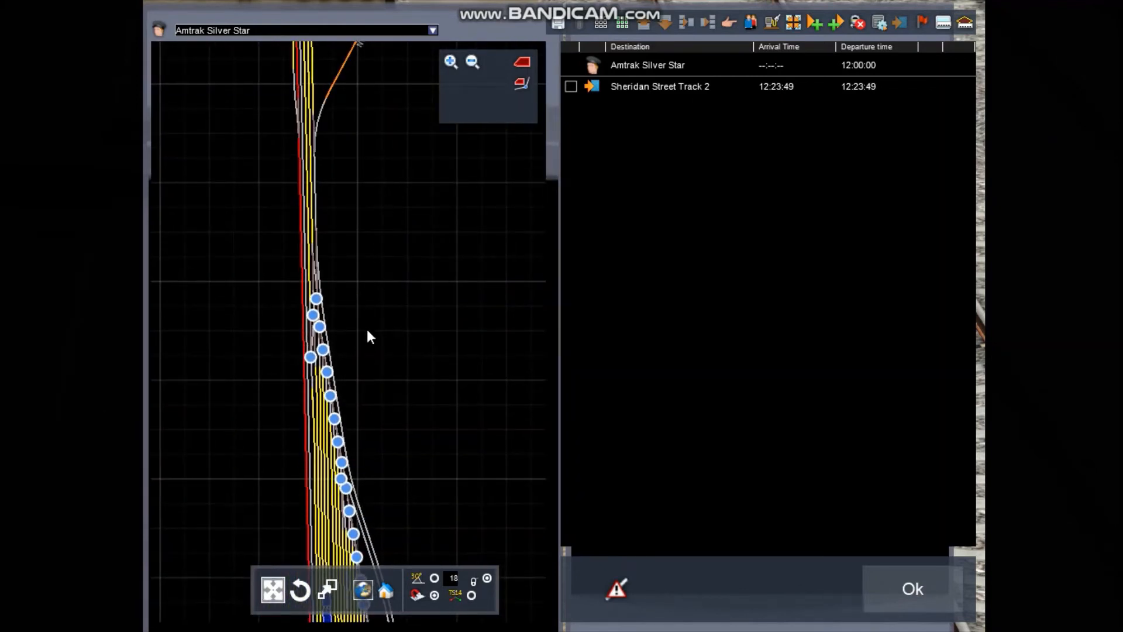
Switch the timetable to the CSX Northbound Manifest, examine its route out of the Hialeah yard, and close the timetable
click(433, 31)
click(399, 52)
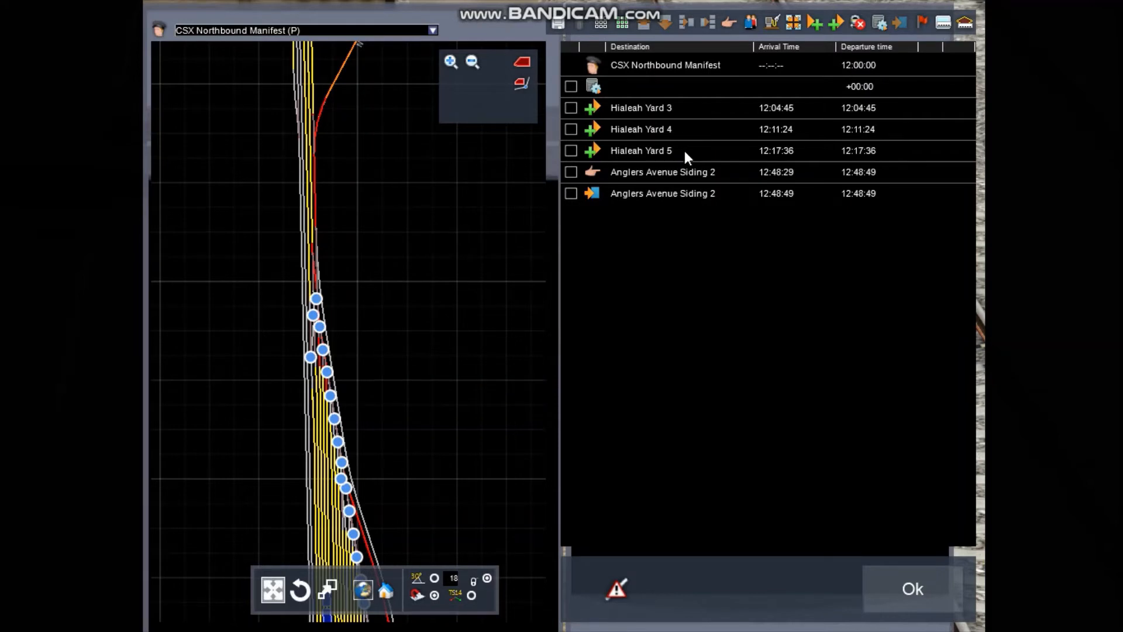
scroll(310, 136, down, 5)
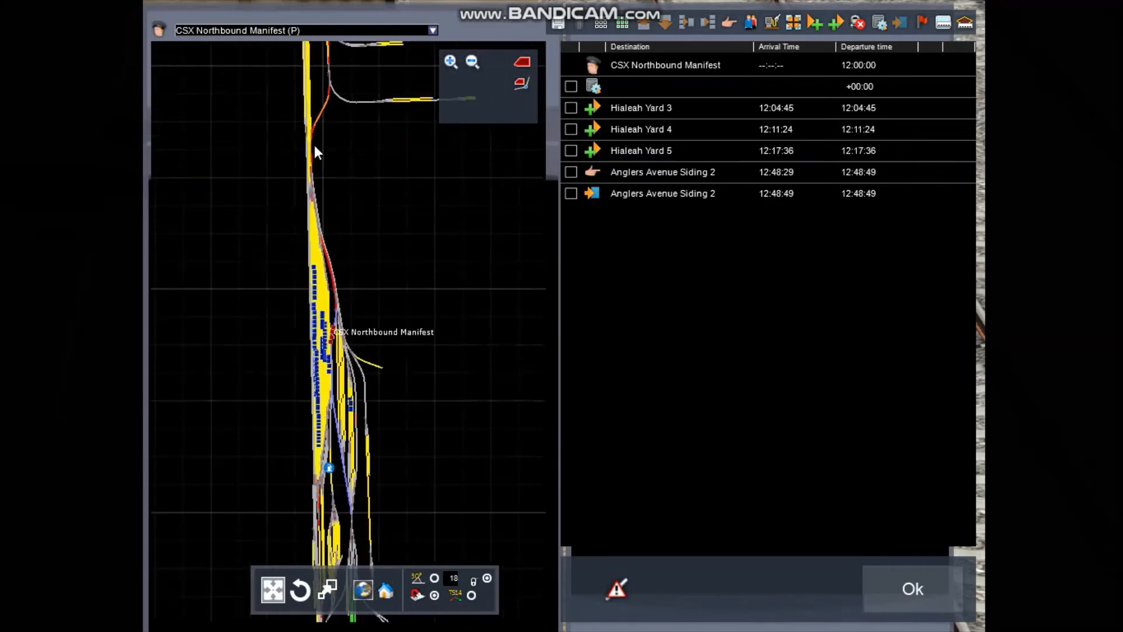
scroll(367, 151, down, 3)
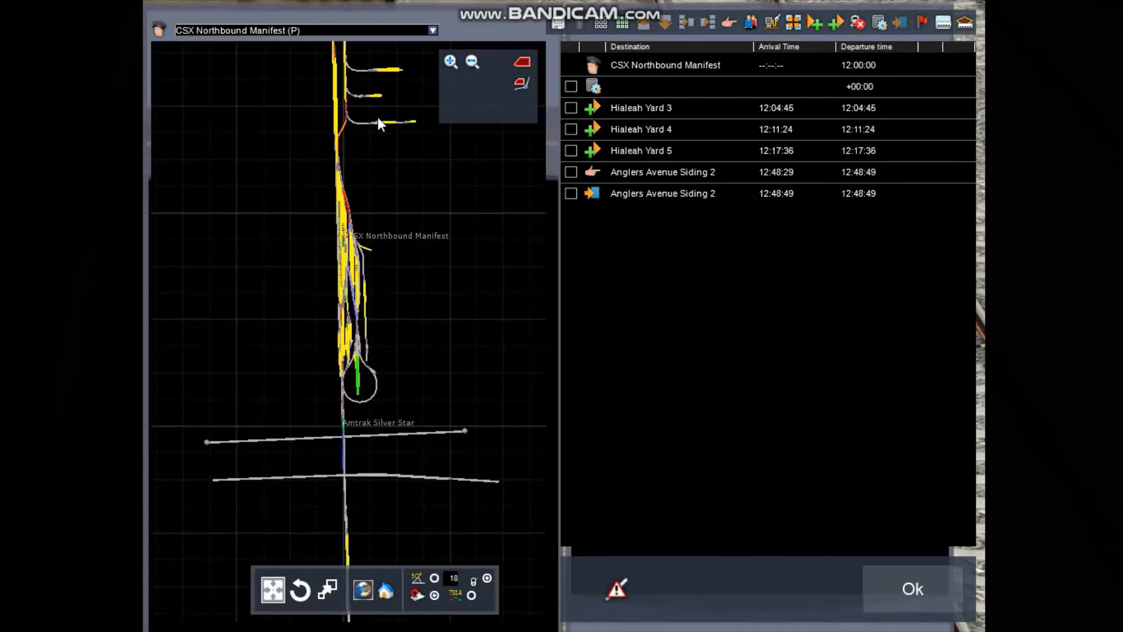
scroll(380, 324, up, 5)
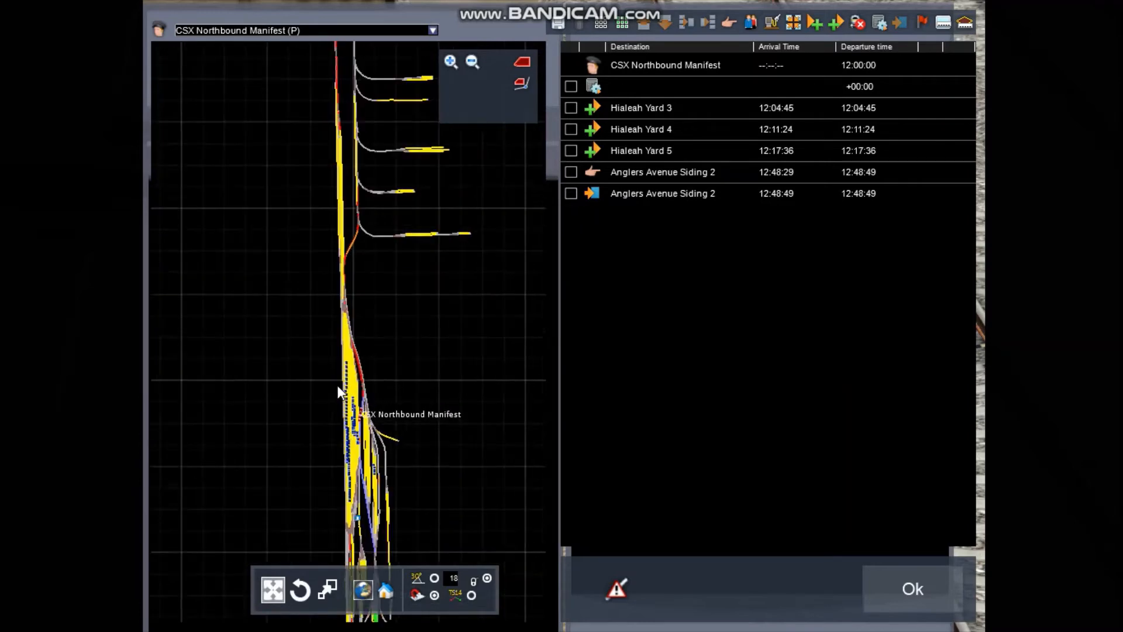
scroll(344, 391, up, 4)
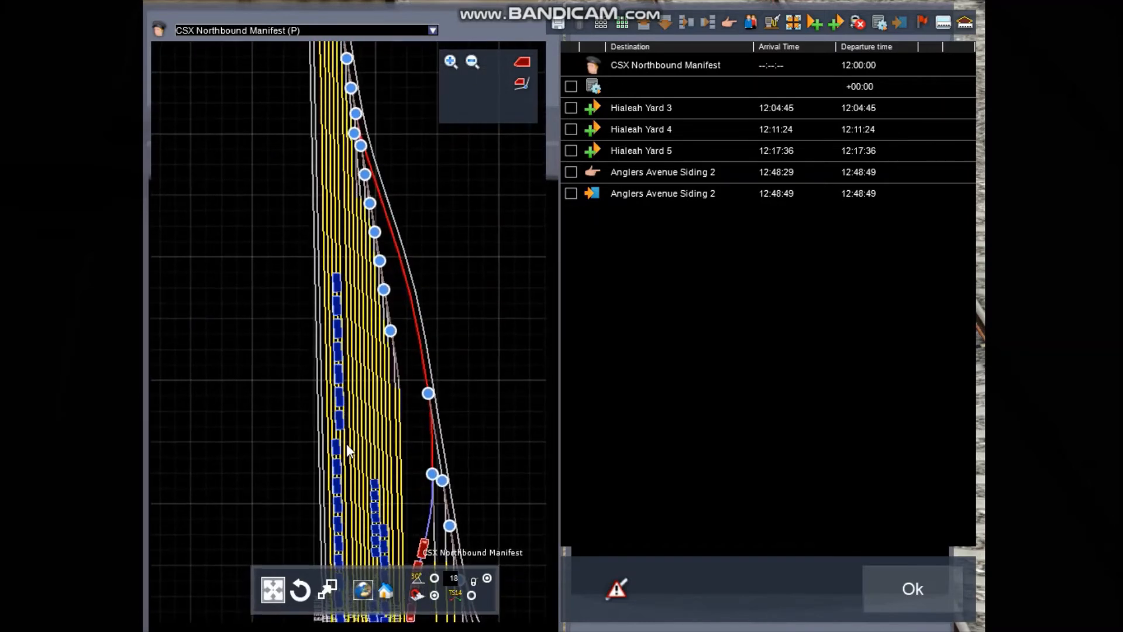
right_drag(364, 398, 380, 143)
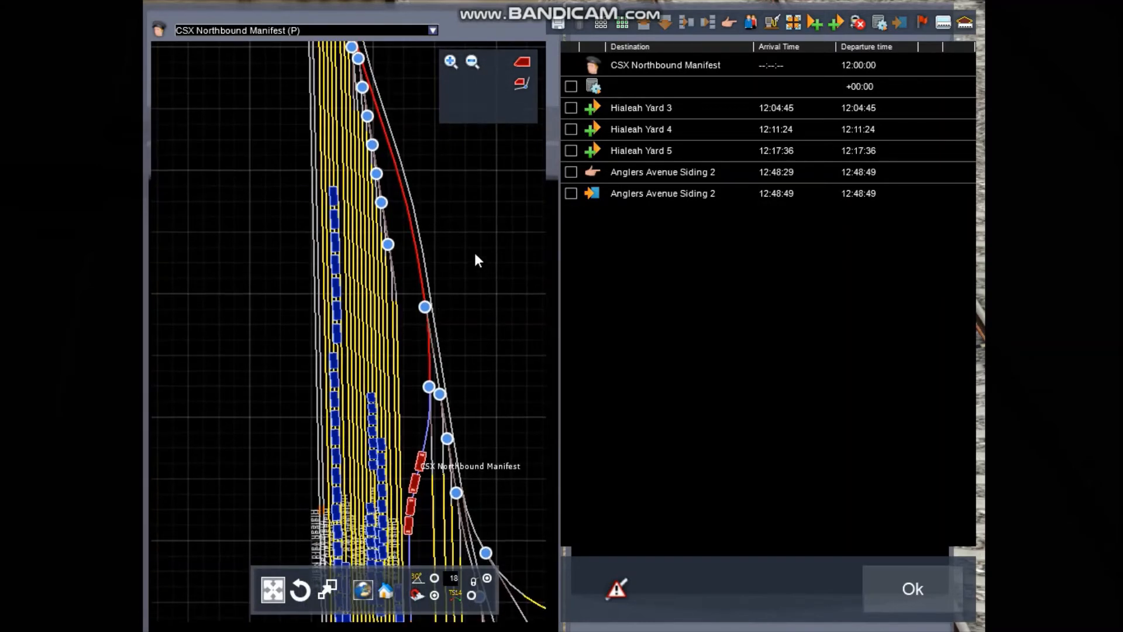
right_drag(465, 294, 457, 347)
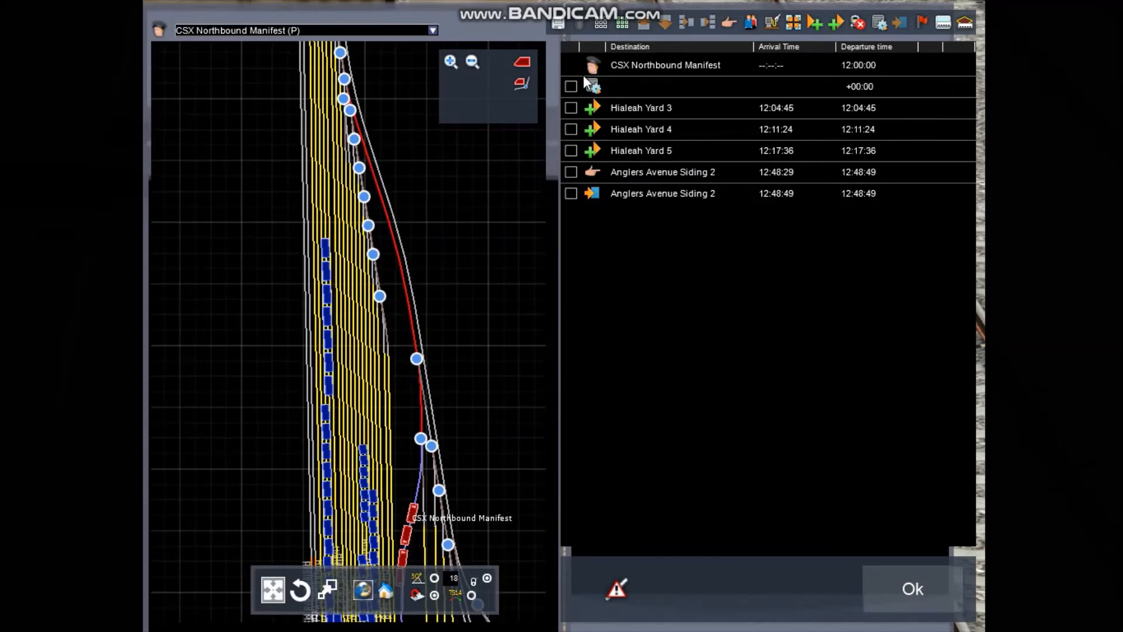
click(595, 65)
click(900, 106)
click(913, 579)
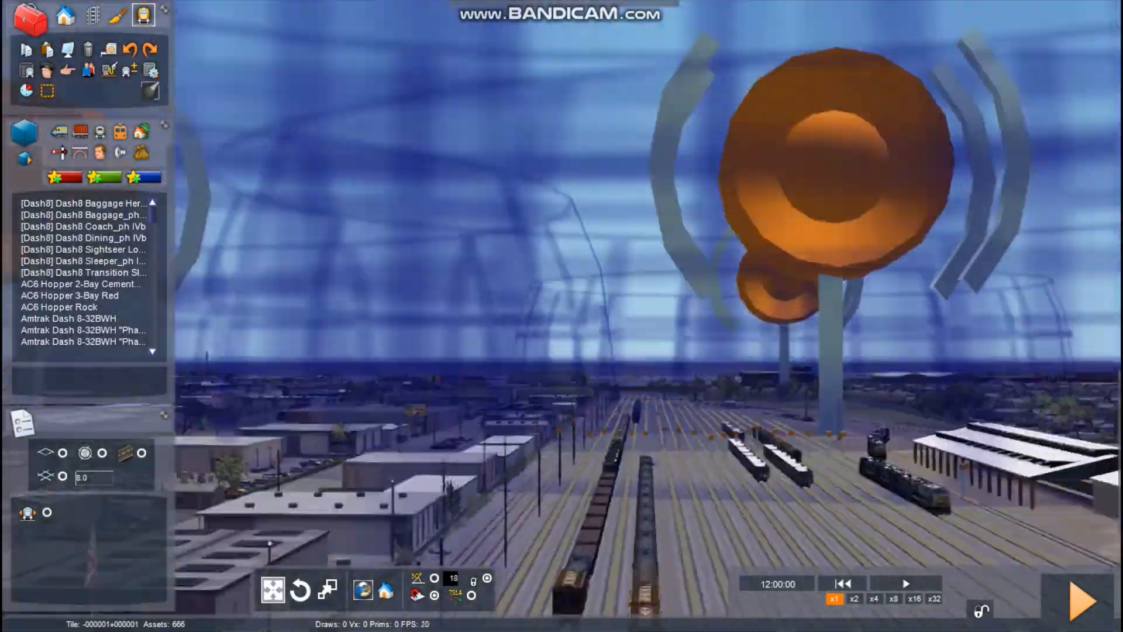
Survey the yard and the line beyond it in the 3D world view, and reopen the timetable
right_drag(561, 351, 936, 363)
key(Up)
key(Up)
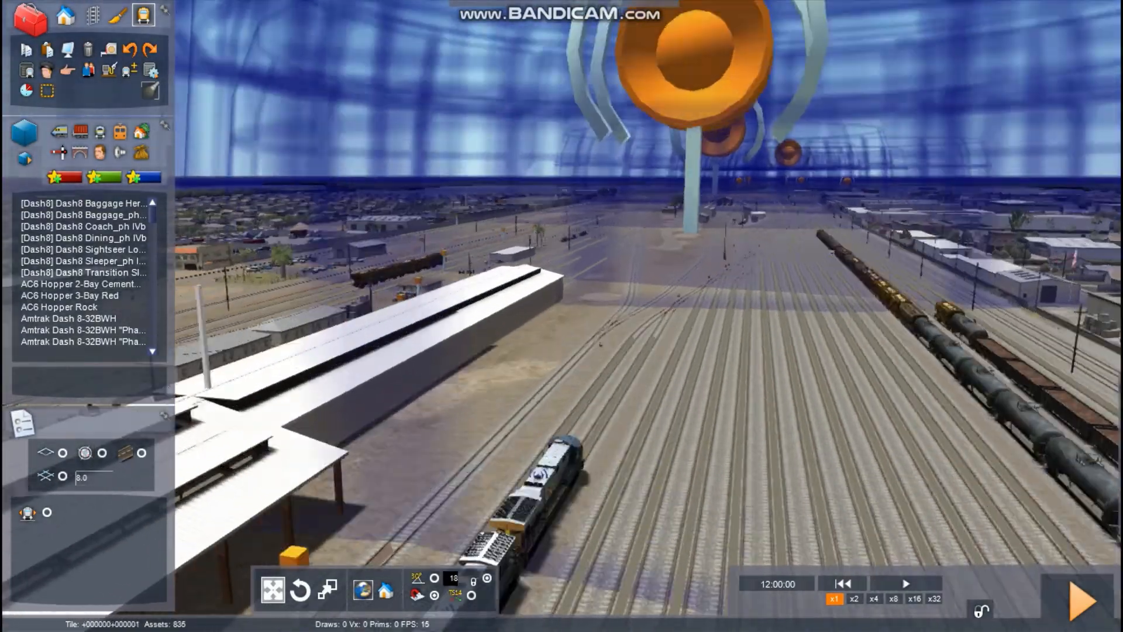
right_drag(562, 351, 234, 339)
key(Up)
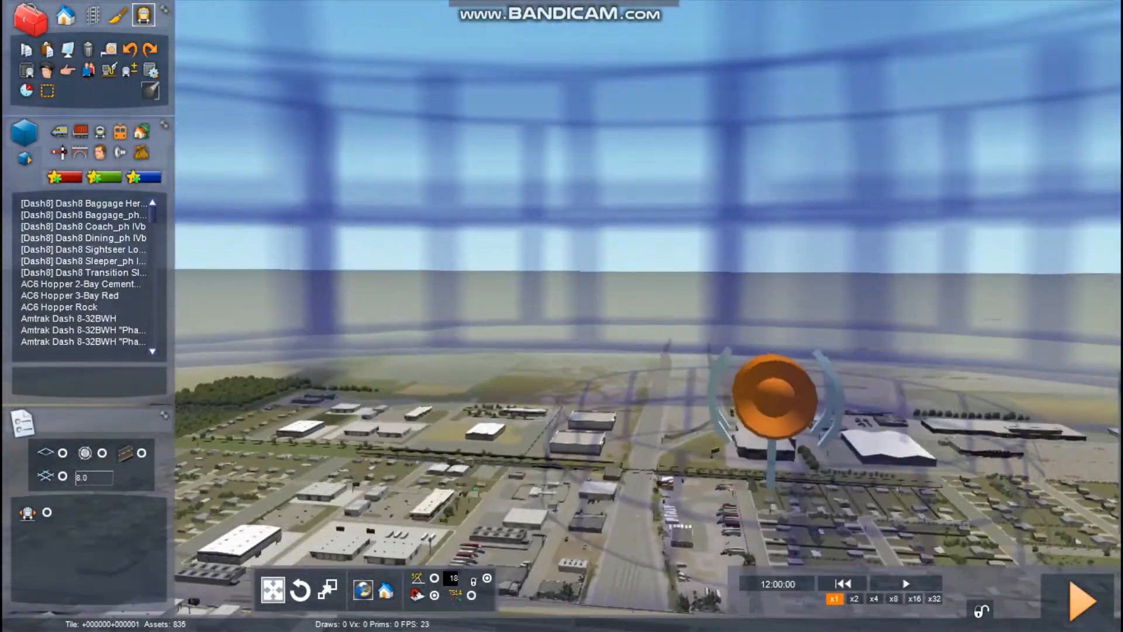
key(Up)
right_drag(479, 11, 497, 94)
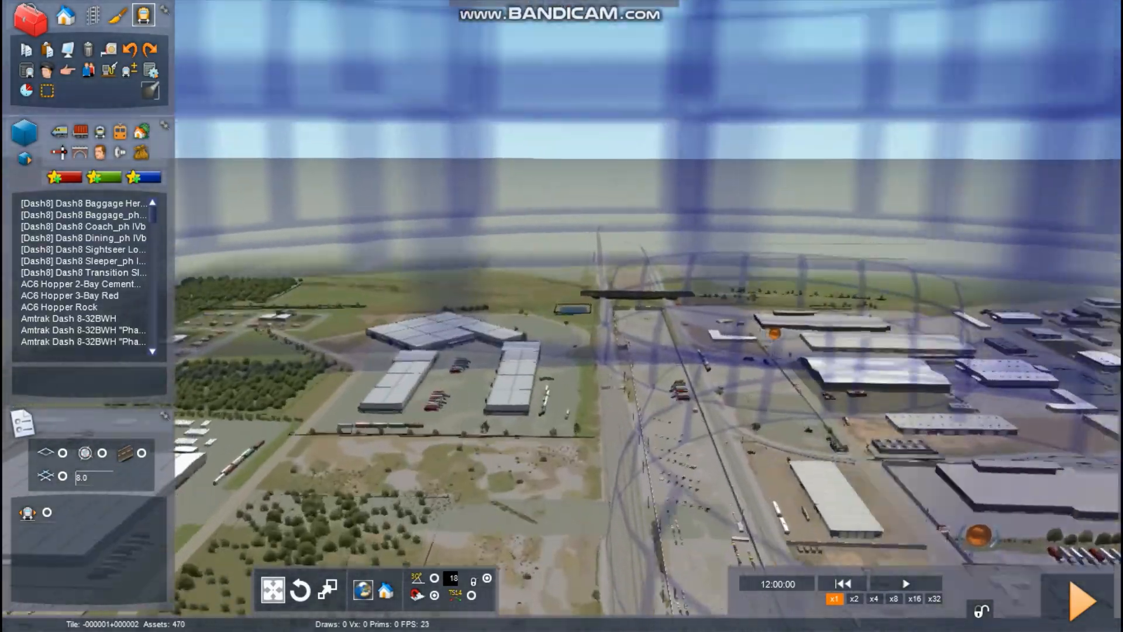
key(Up)
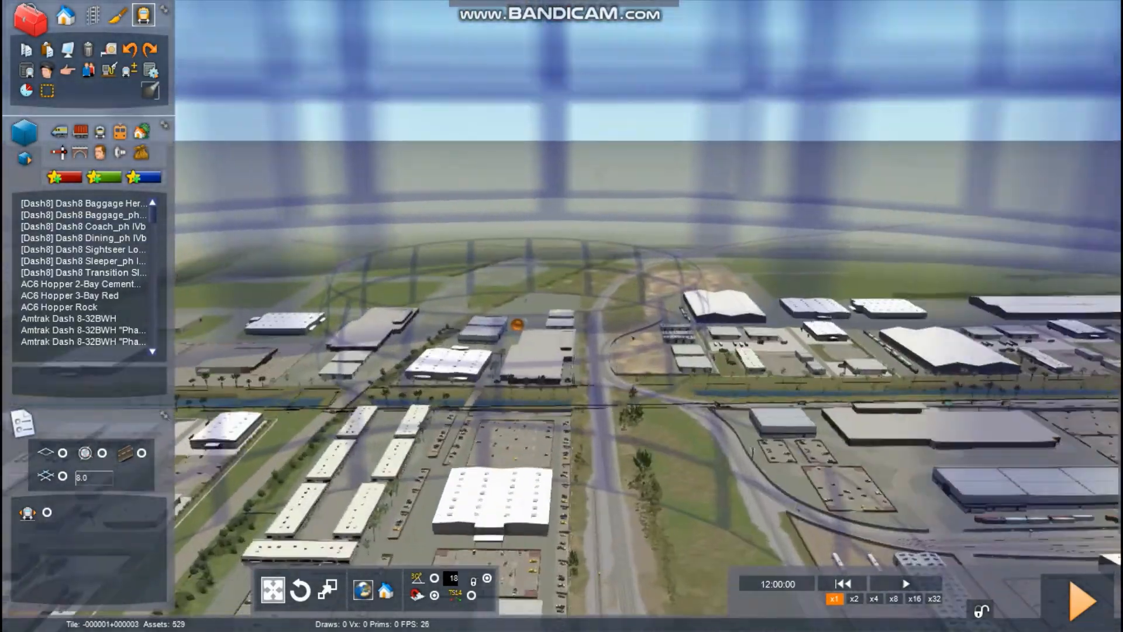
key(Up)
right_drag(561, 351, 719, 337)
key(Up)
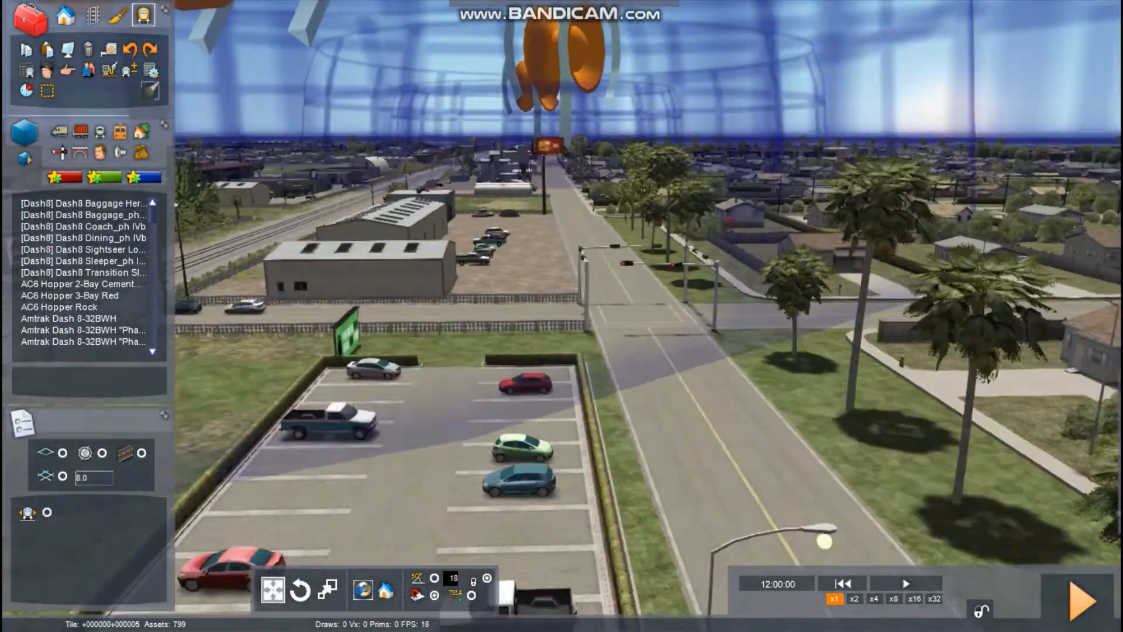
key(Up)
click(24, 96)
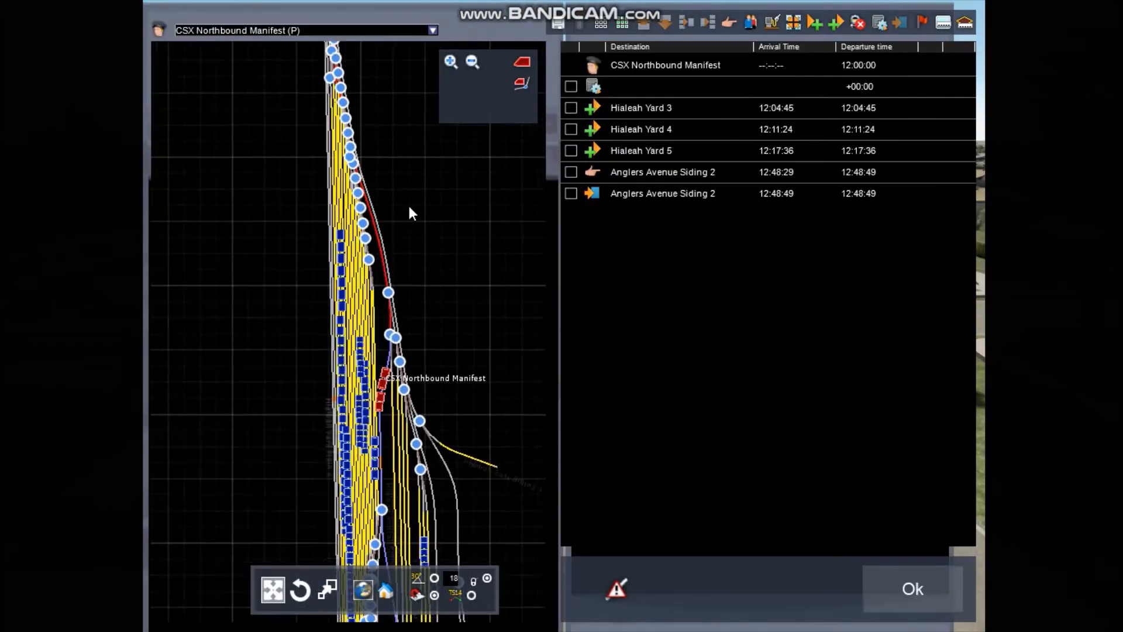
Check the Hialeah Yard 5 pickup instruction and trace the CSX Northbound Manifest's route on the map between the main line and the yard
click(594, 150)
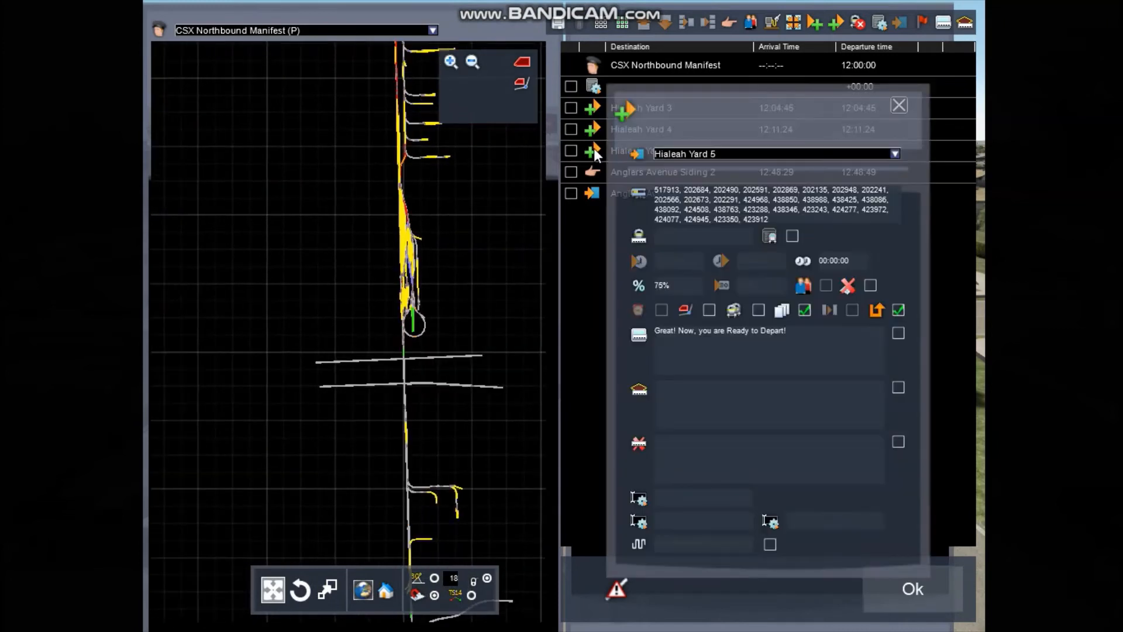
click(900, 104)
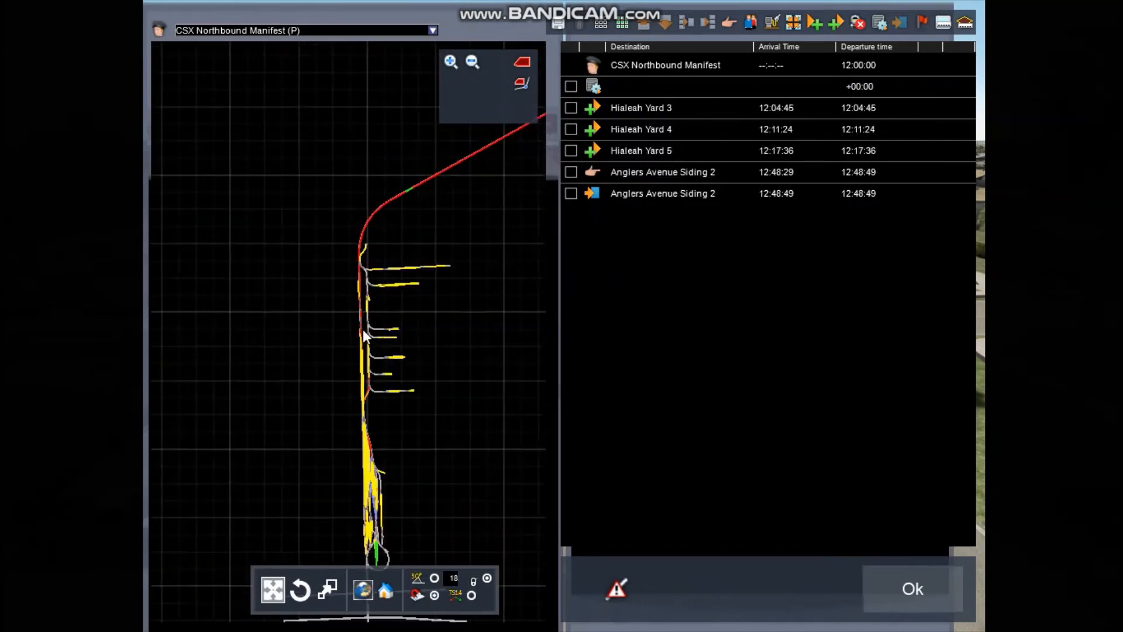
scroll(430, 228, up, 6)
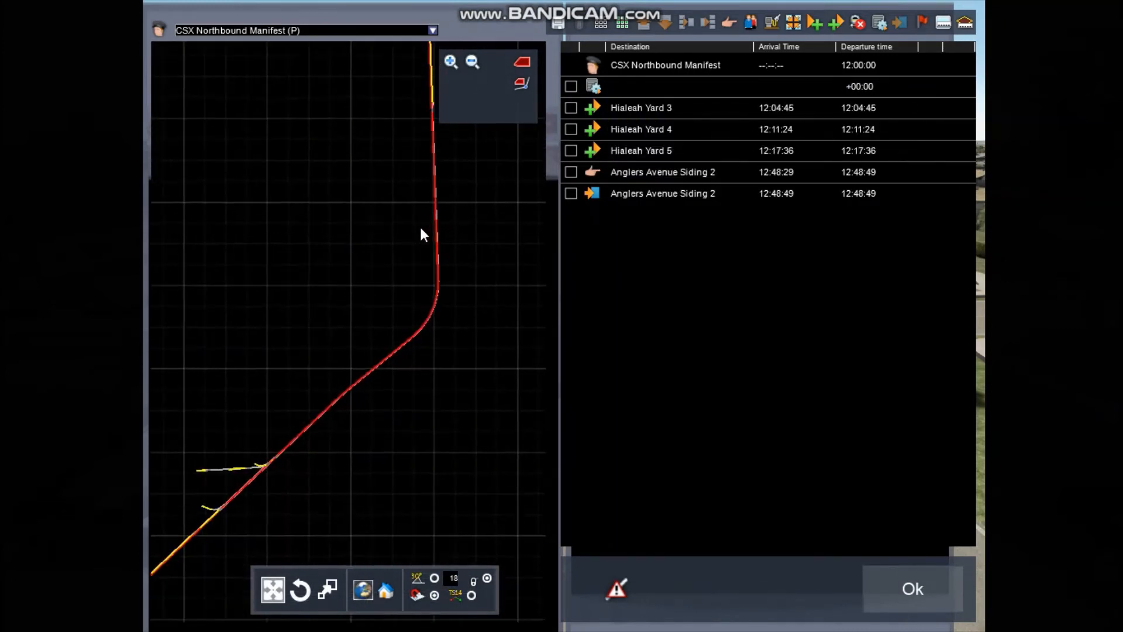
scroll(490, 498, down, 4)
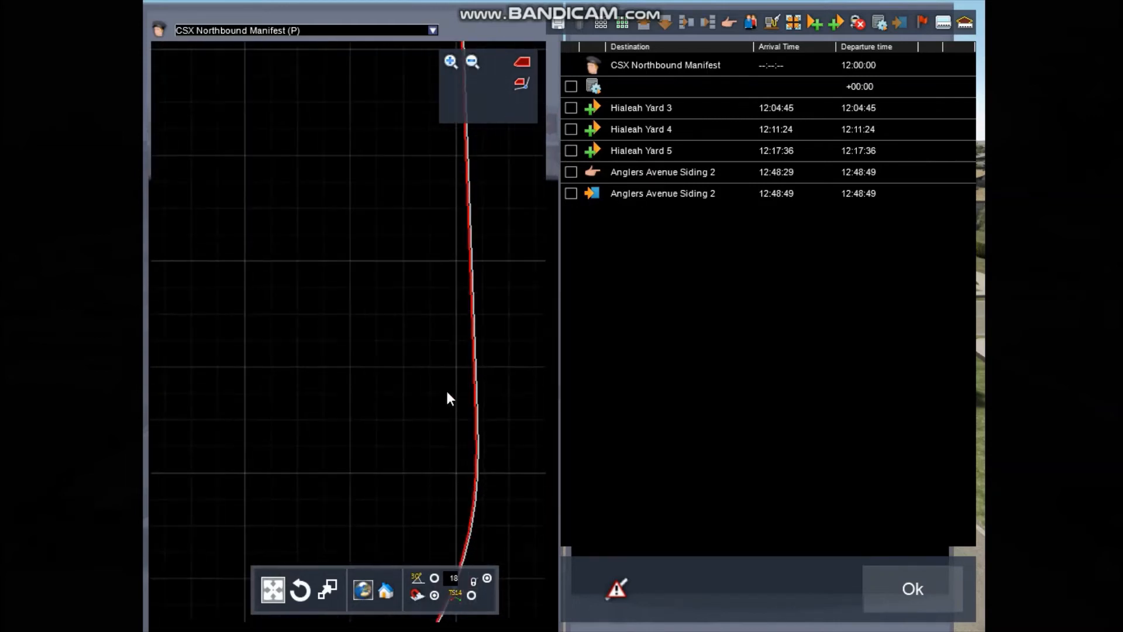
drag(350, 496, 525, 119)
drag(304, 457, 491, 178)
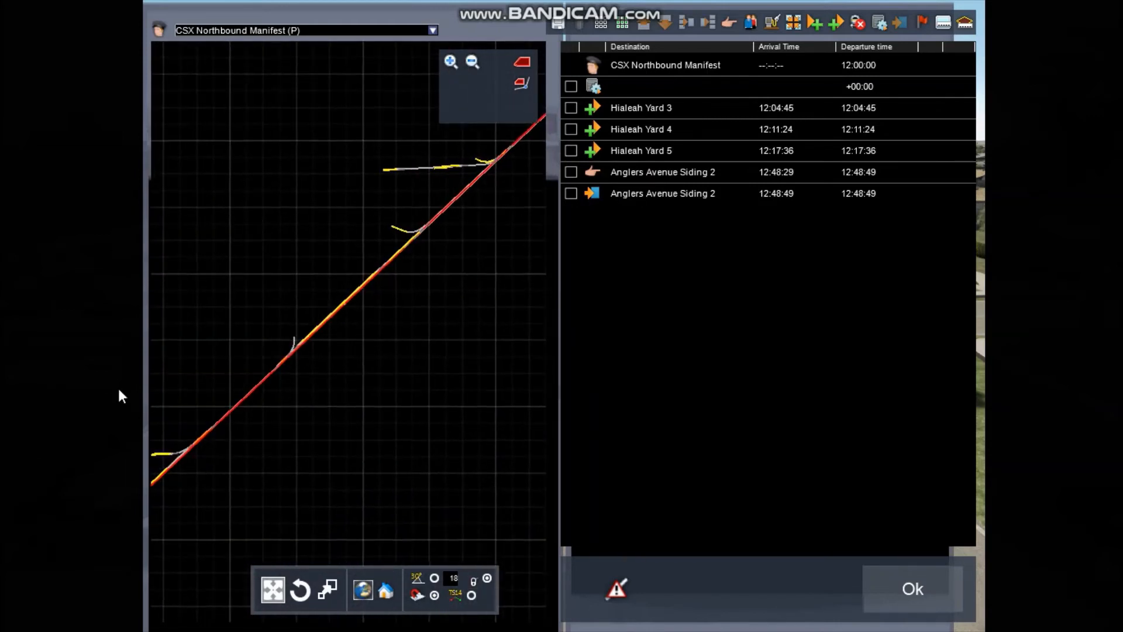
mouse_move(507, 136)
mouse_down()
mouse_move(286, 381)
mouse_move(492, 143)
mouse_up()
scroll(286, 381, down, 2)
drag(257, 438, 468, 217)
drag(333, 290, 501, 212)
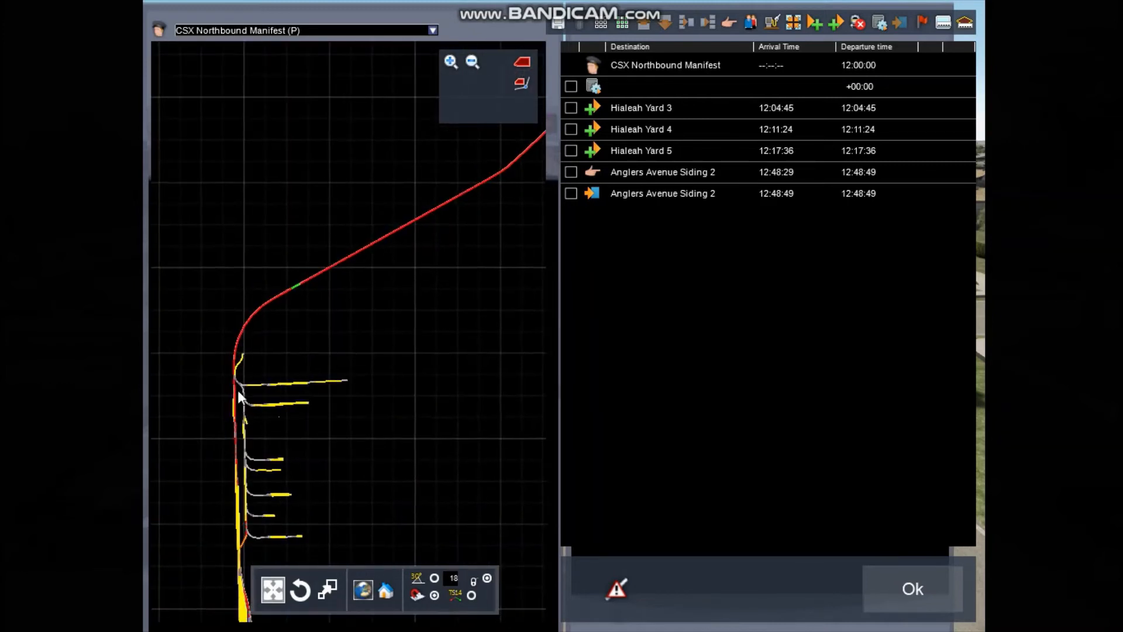
scroll(258, 292, up, 5)
scroll(271, 313, up, 8)
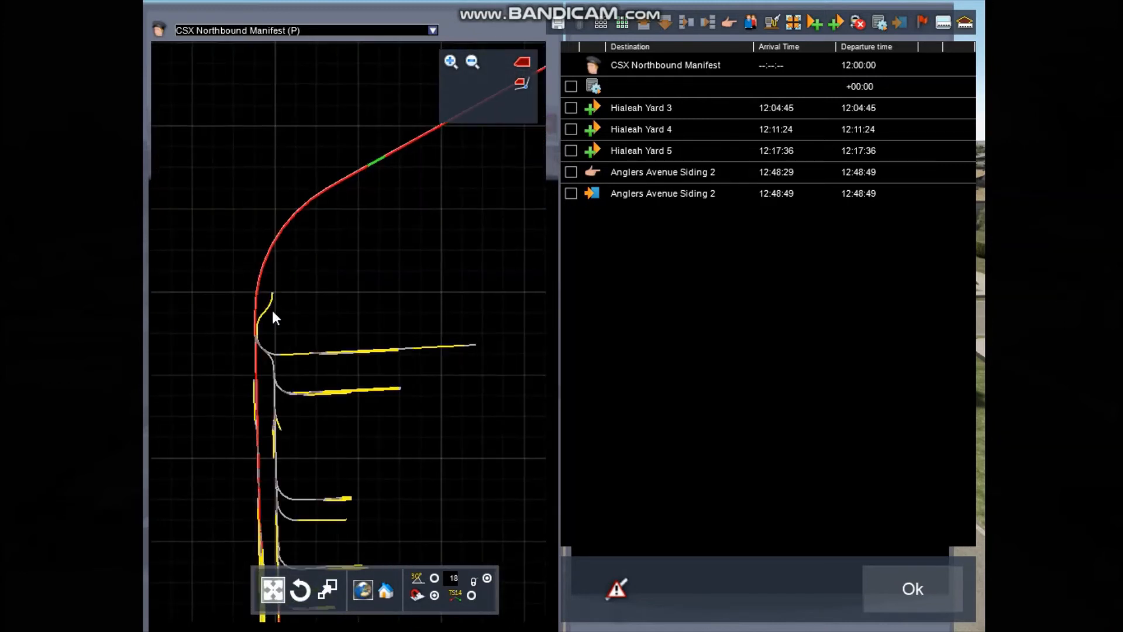
Trace the manifest's route past the NW 123rd Street sidings and examine which Opa-locka track it takes
scroll(297, 419, up, 8)
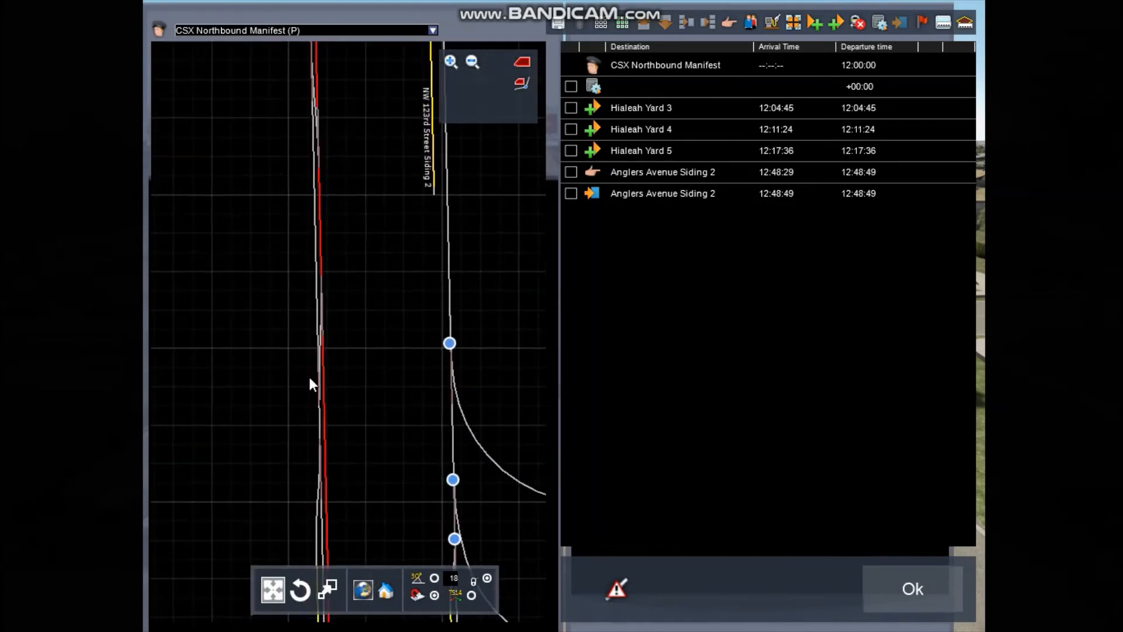
drag(335, 170, 321, 481)
drag(327, 285, 321, 427)
scroll(351, 269, down, 3)
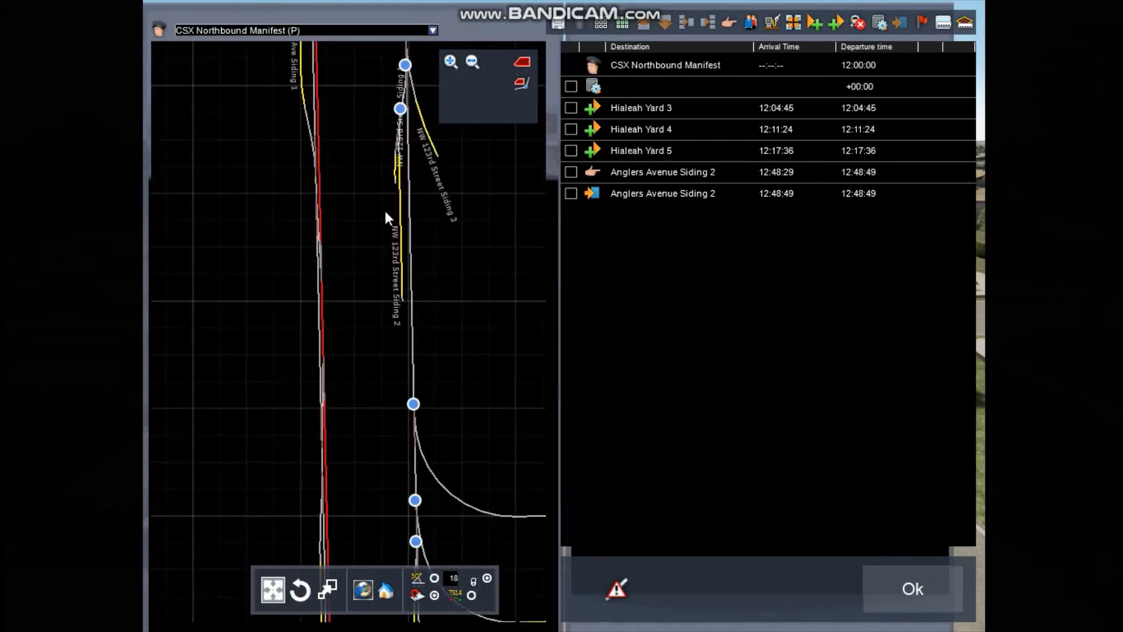
drag(385, 204, 331, 475)
drag(368, 115, 343, 380)
drag(317, 105, 278, 356)
scroll(332, 87, down, 5)
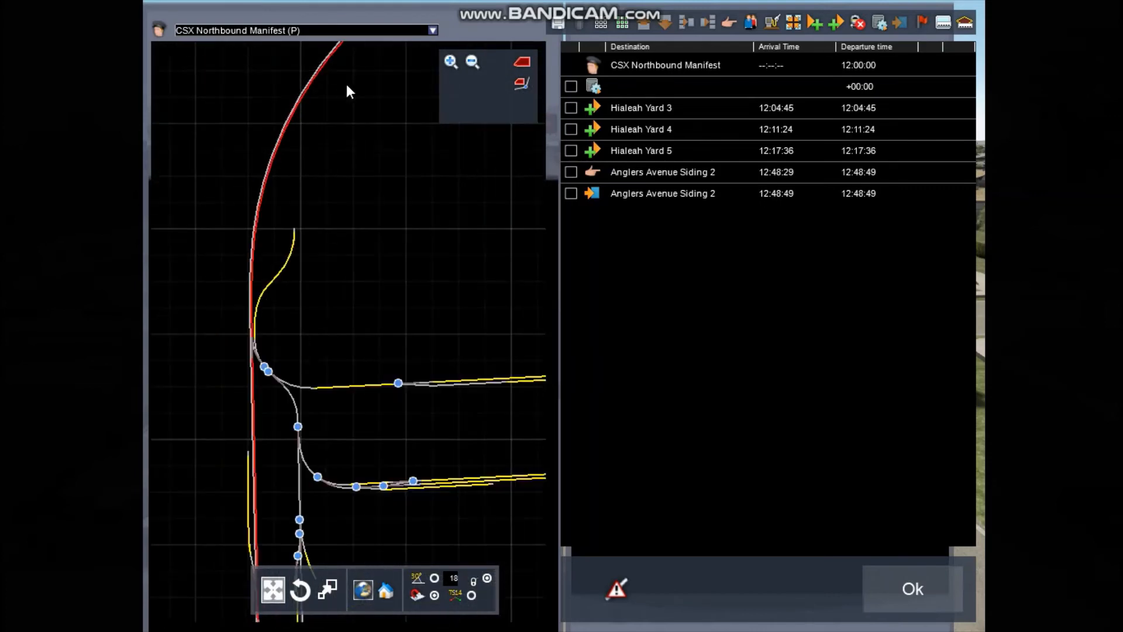
drag(350, 86, 214, 299)
drag(375, 128, 307, 285)
scroll(322, 198, up, 5)
scroll(308, 285, up, 3)
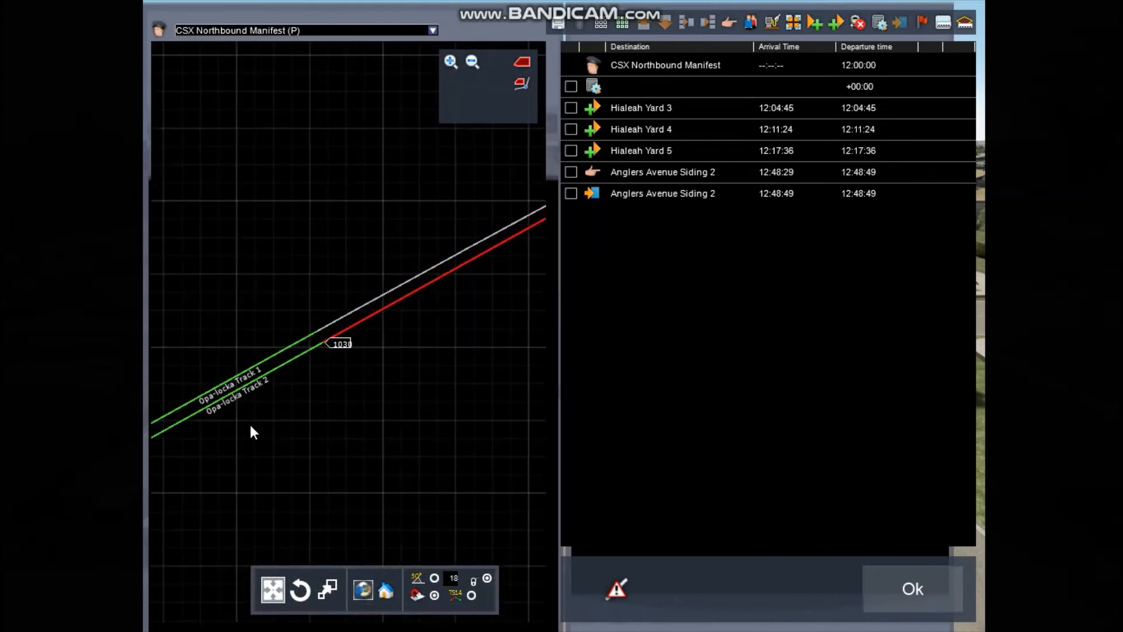
drag(250, 432, 440, 248)
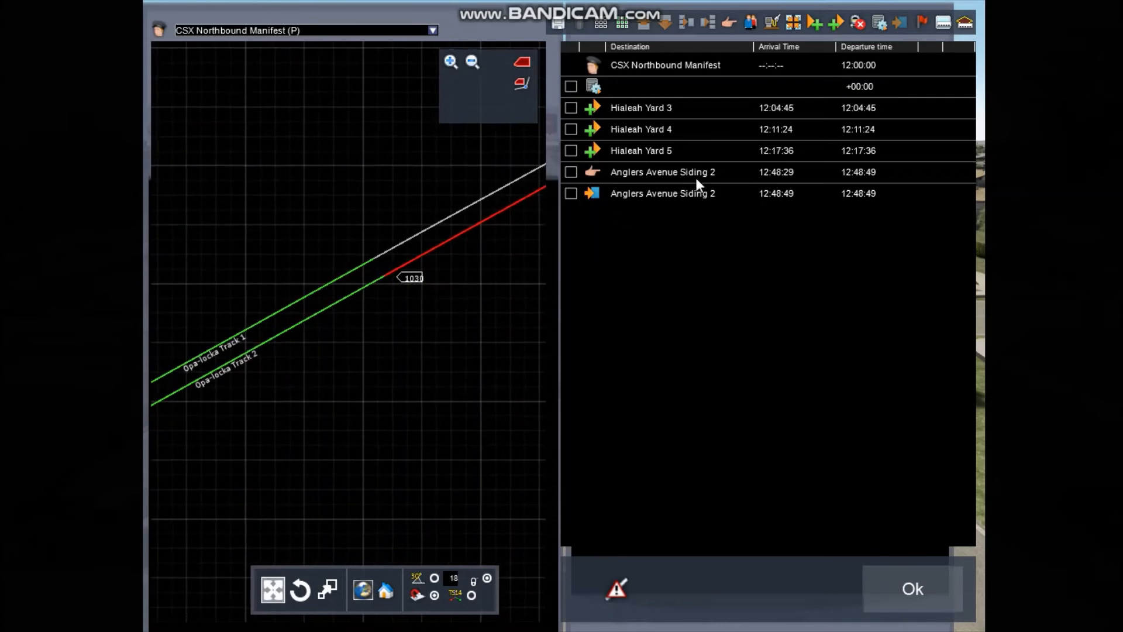
Add a waypoint instruction to the manifest's timetable and place it between Hialeah Yard 5 and the Anglers Avenue Siding 2 stop
click(922, 23)
click(643, 24)
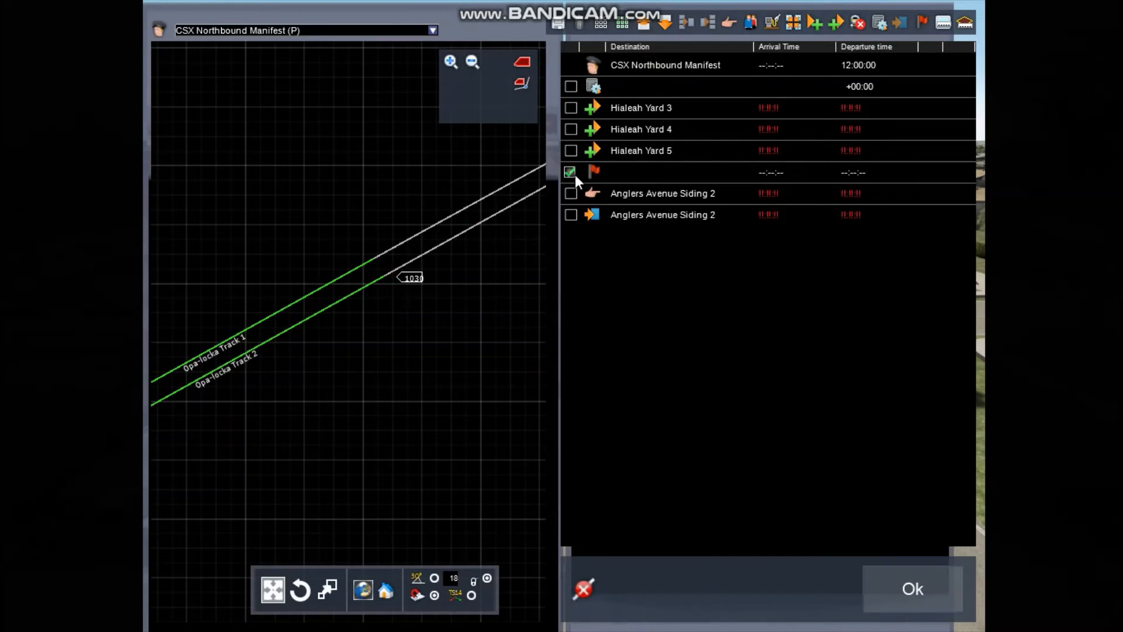
click(574, 173)
Set the new waypoint's destination to Opa-locka Track 1
click(601, 168)
click(895, 154)
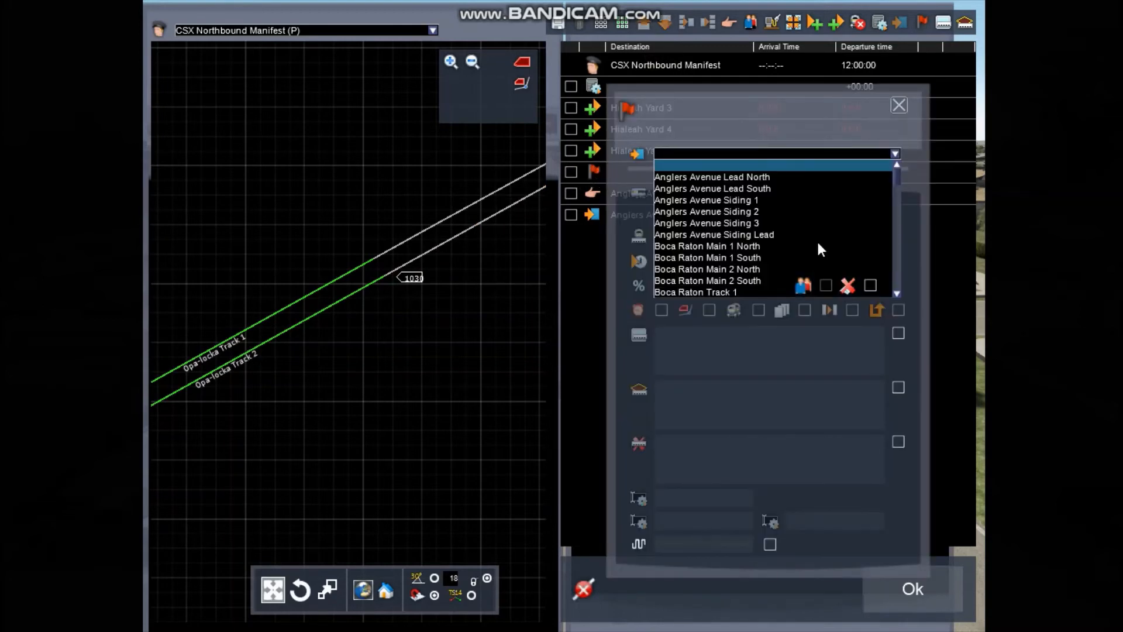
scroll(810, 246, down, 5)
scroll(812, 230, up, 2)
scroll(998, 146, down, 2)
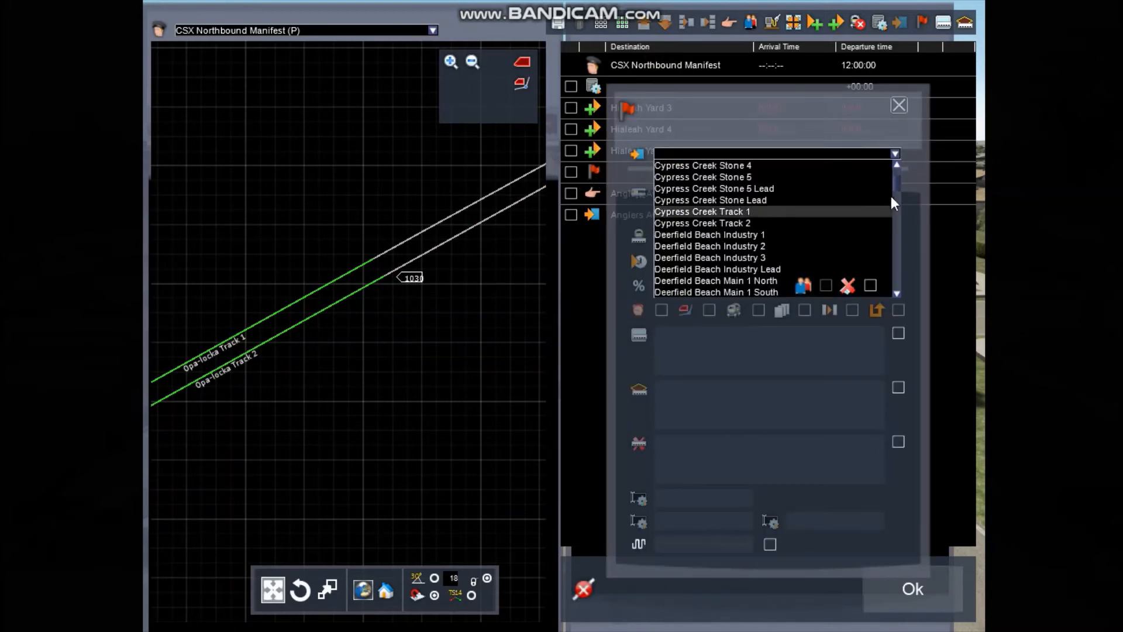
drag(895, 198, 915, 250)
scroll(819, 225, down, 12)
scroll(778, 170, down, 13)
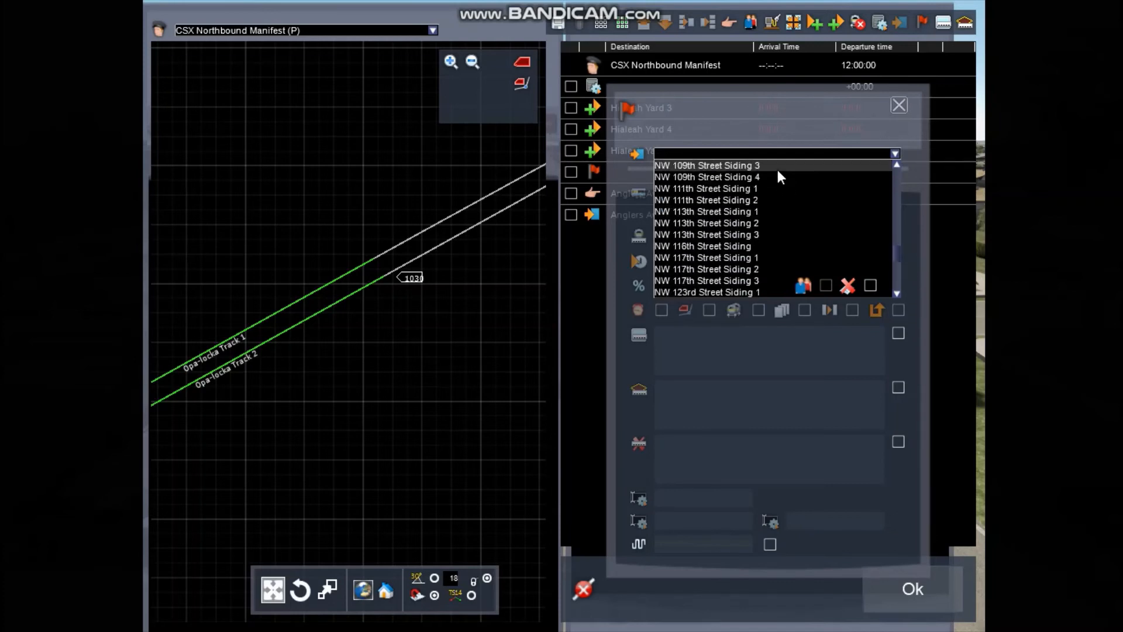
scroll(777, 170, down, 2)
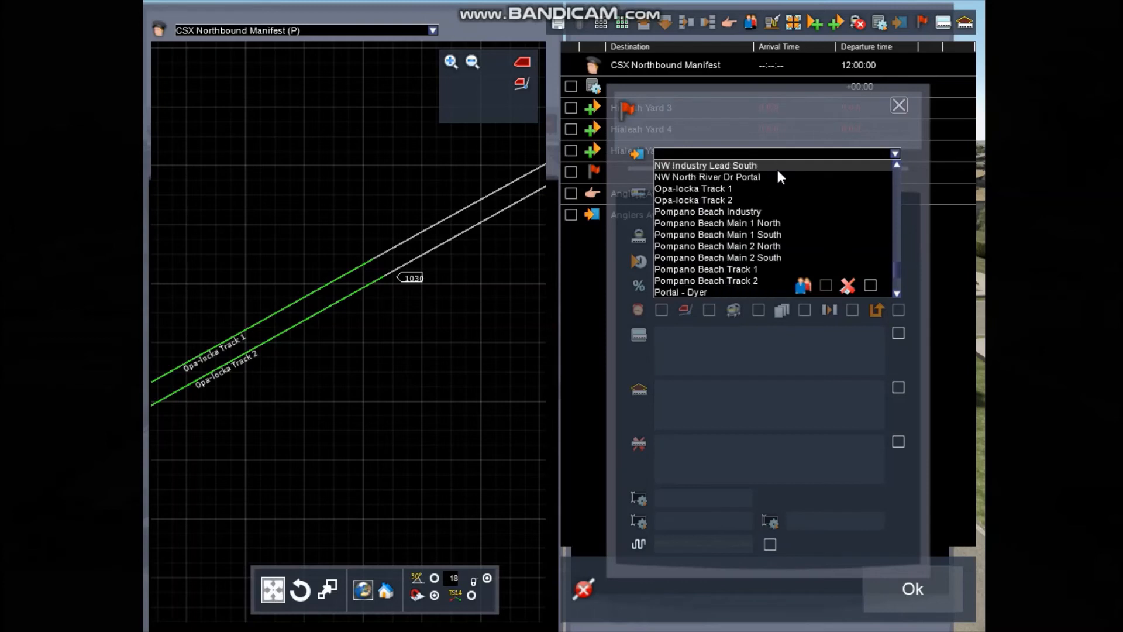
scroll(731, 279, up, 2)
click(725, 257)
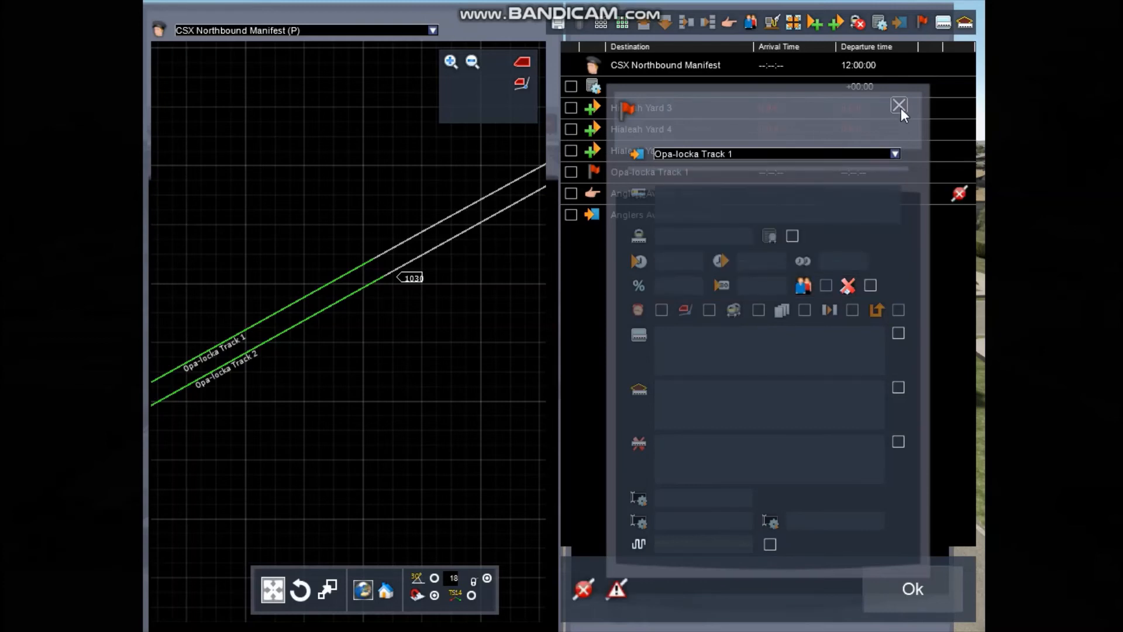
click(899, 106)
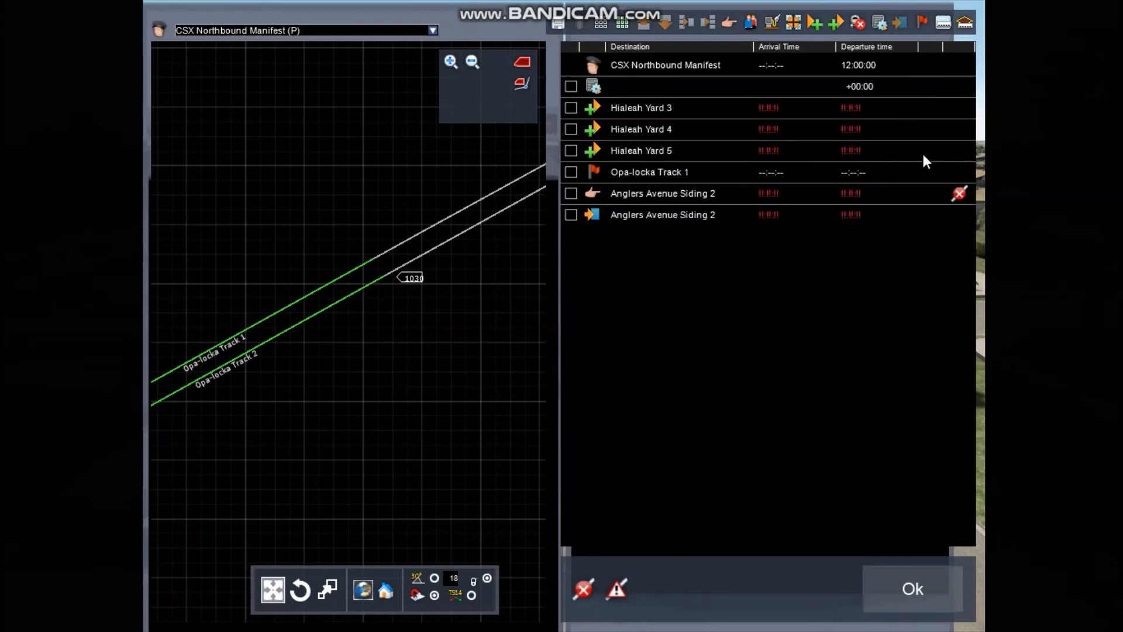
Delete the final destination instruction for Anglers Avenue Siding 2 from the manifest's timetable
double_click(626, 214)
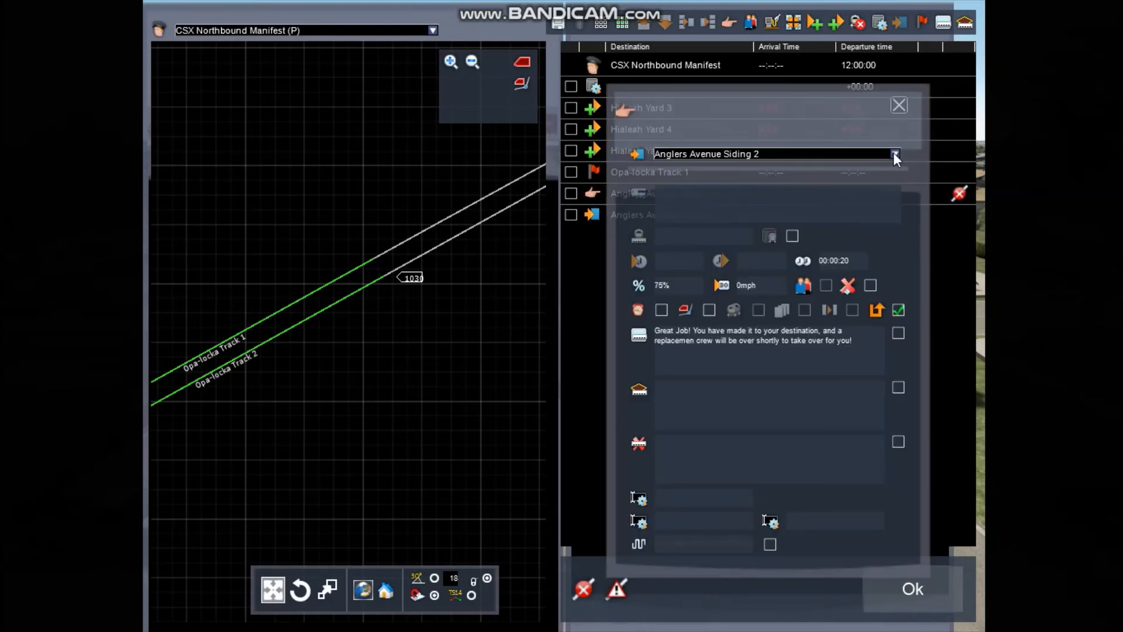
click(895, 155)
click(899, 106)
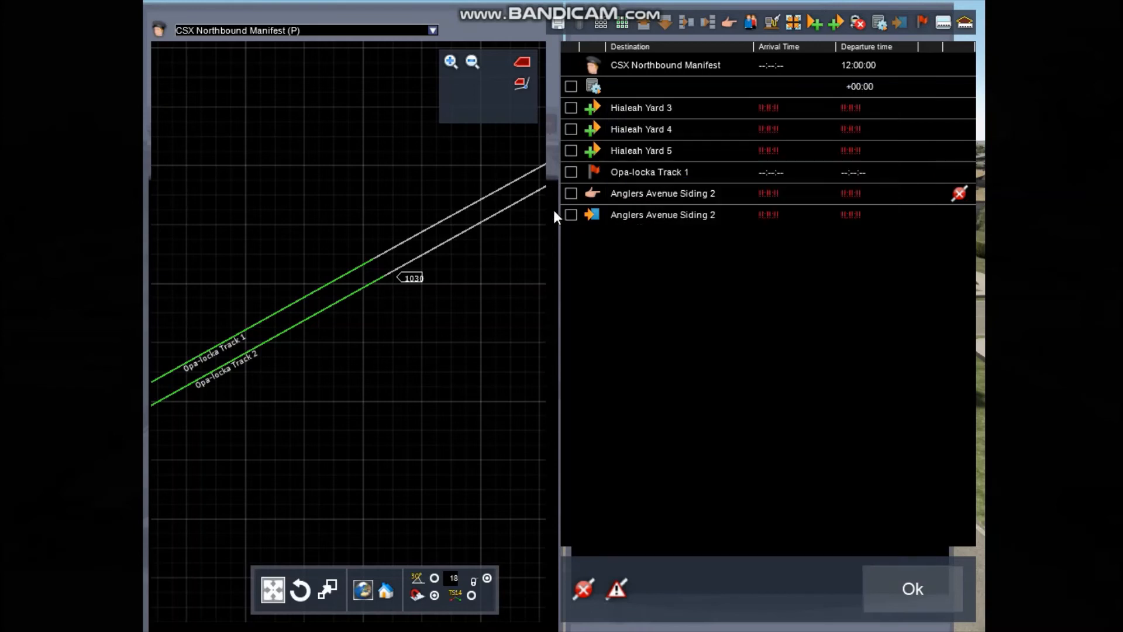
click(570, 215)
click(581, 22)
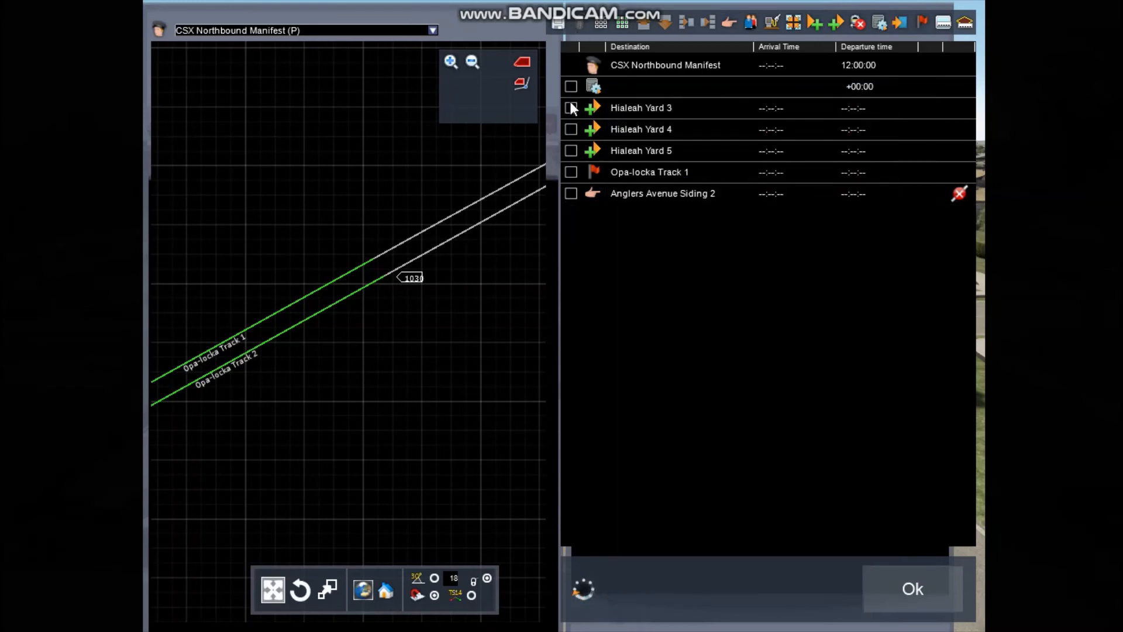
Review the completion message of the Anglers Avenue stop and set the stop's destination to Anglers Avenue Siding 1
click(589, 195)
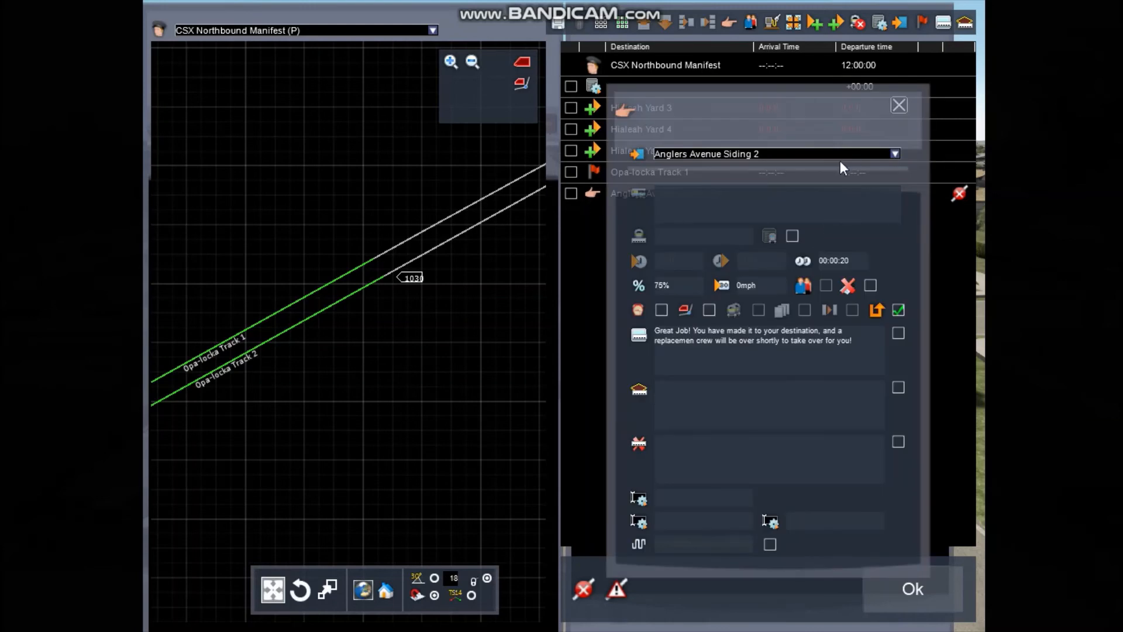
drag(864, 345, 587, 334)
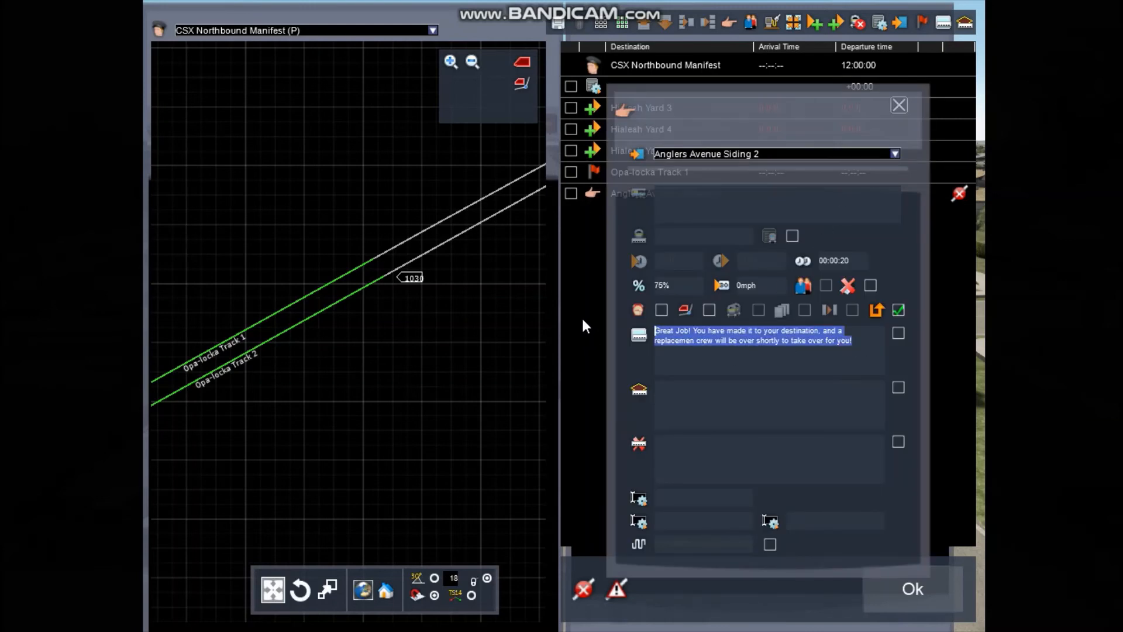
click(861, 341)
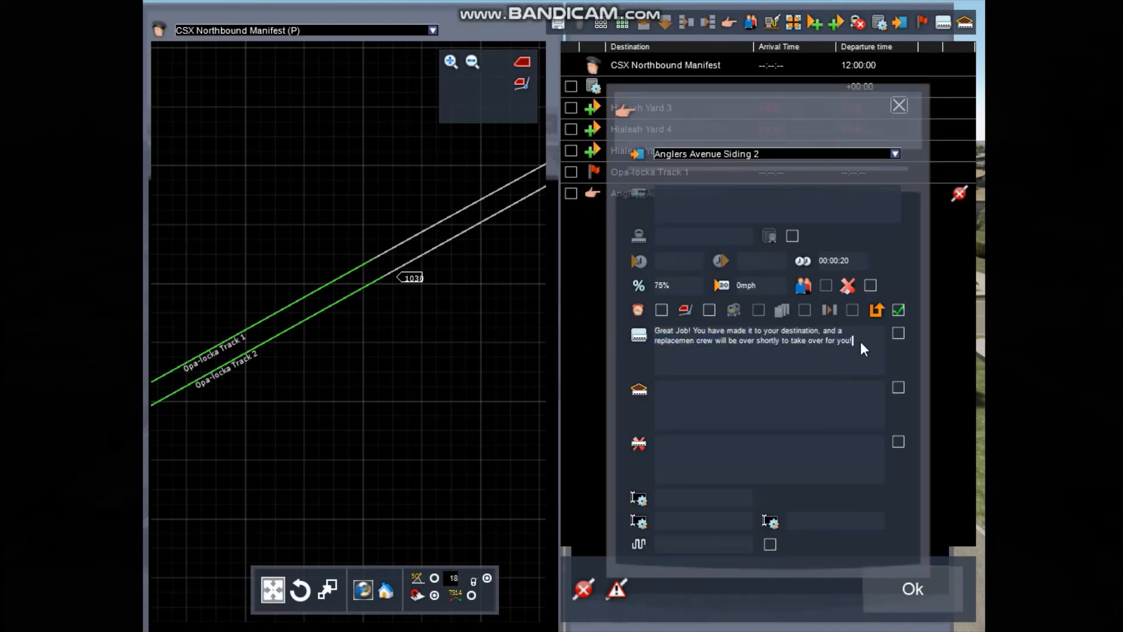
click(899, 106)
click(598, 196)
click(895, 154)
scroll(807, 205, up, 2)
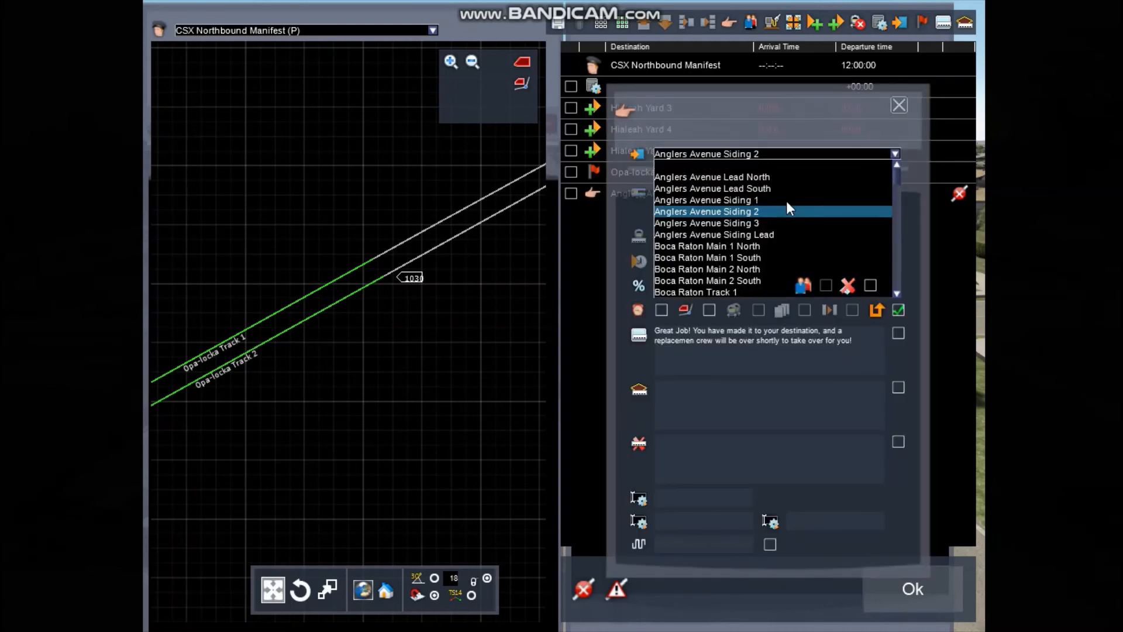
click(780, 191)
click(903, 107)
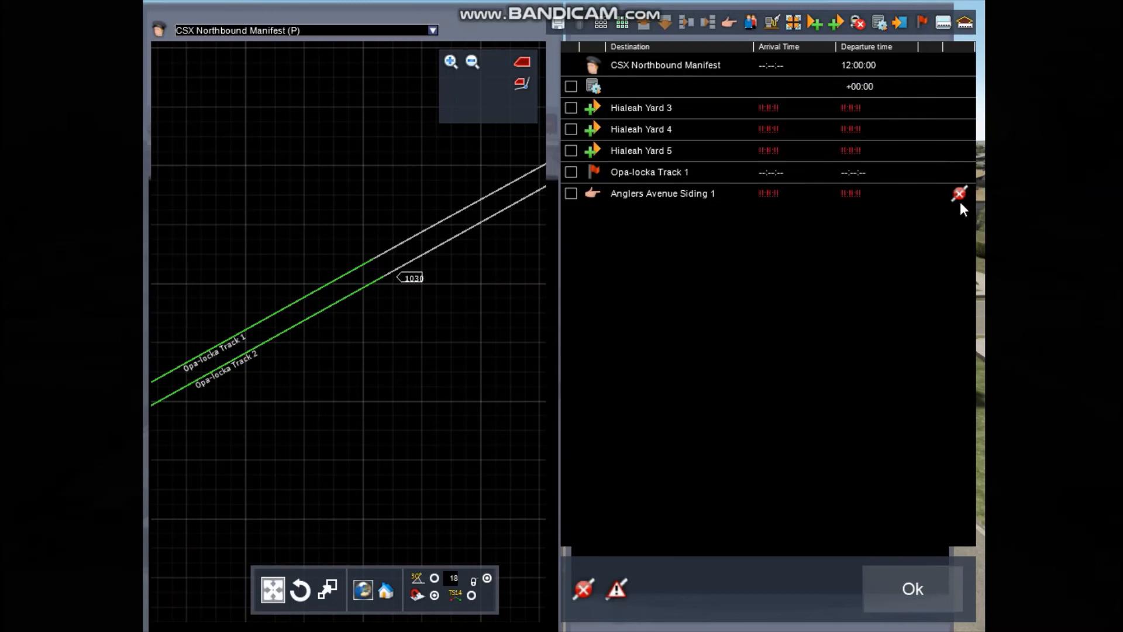
Read the stop's pathing error and add a final destination instruction at the end of the timetable, leaving its location blank
mouse_move(960, 201)
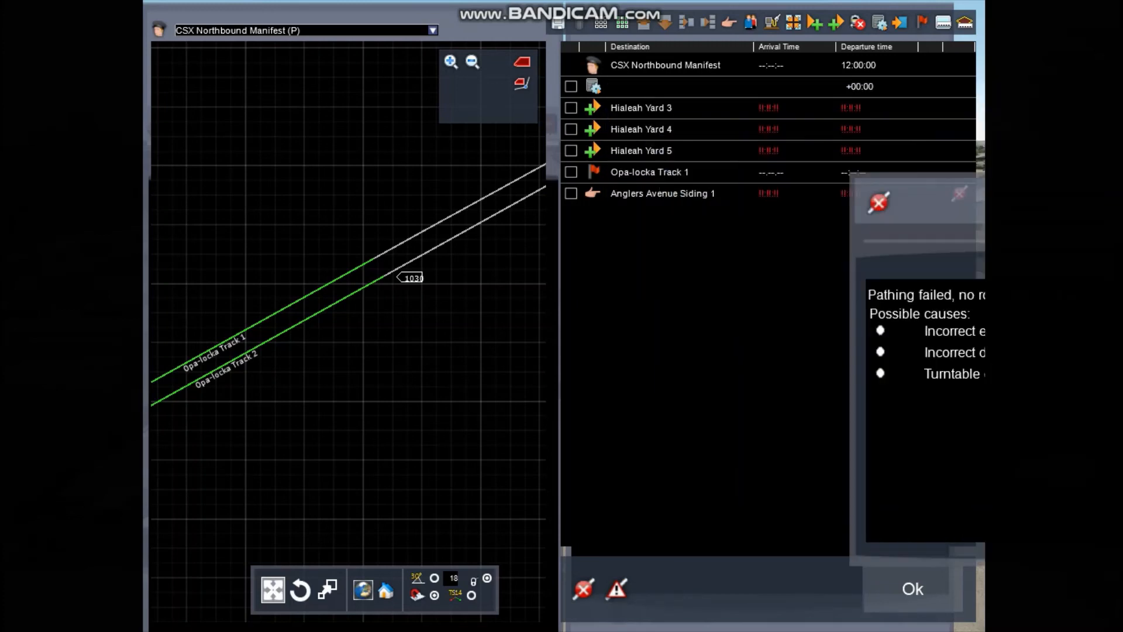
click(895, 23)
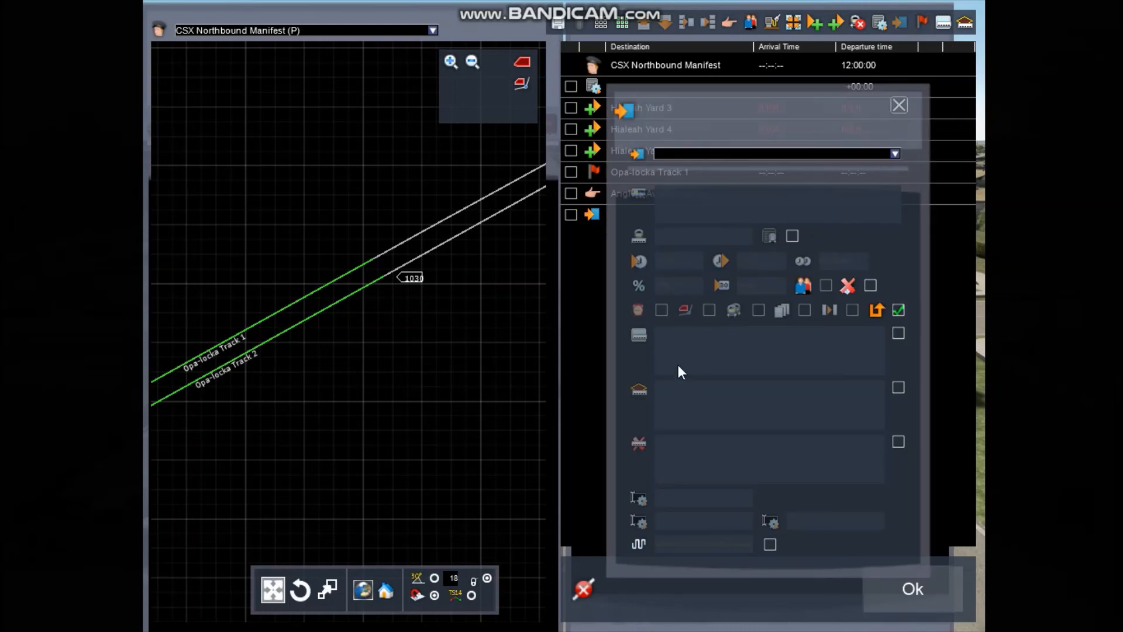
click(895, 154)
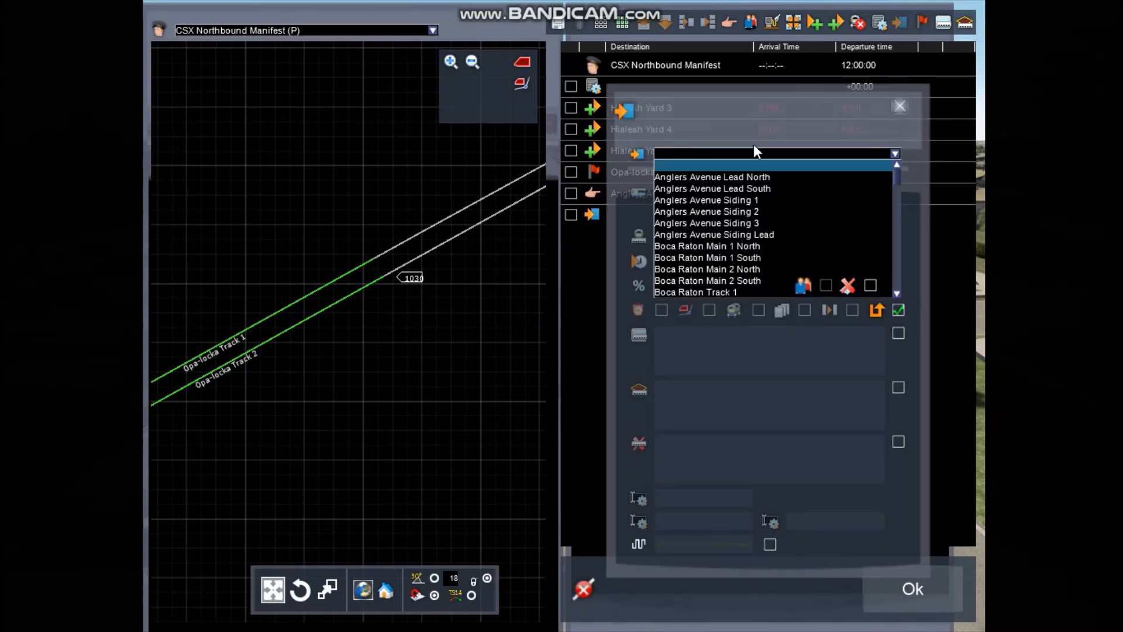
click(899, 106)
click(597, 193)
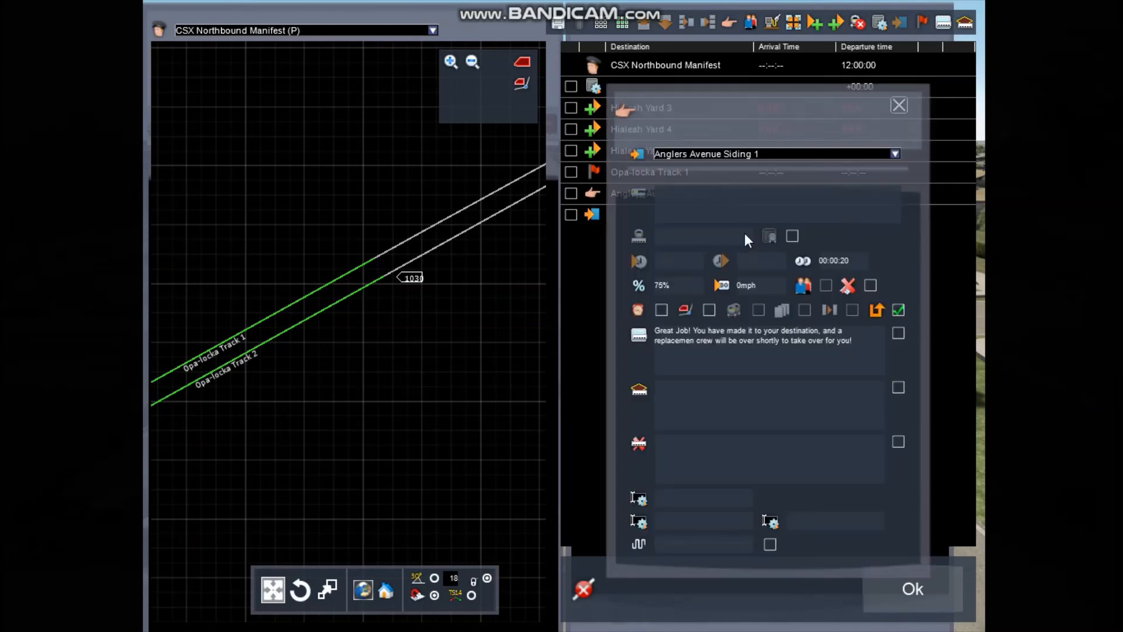
click(899, 105)
click(588, 213)
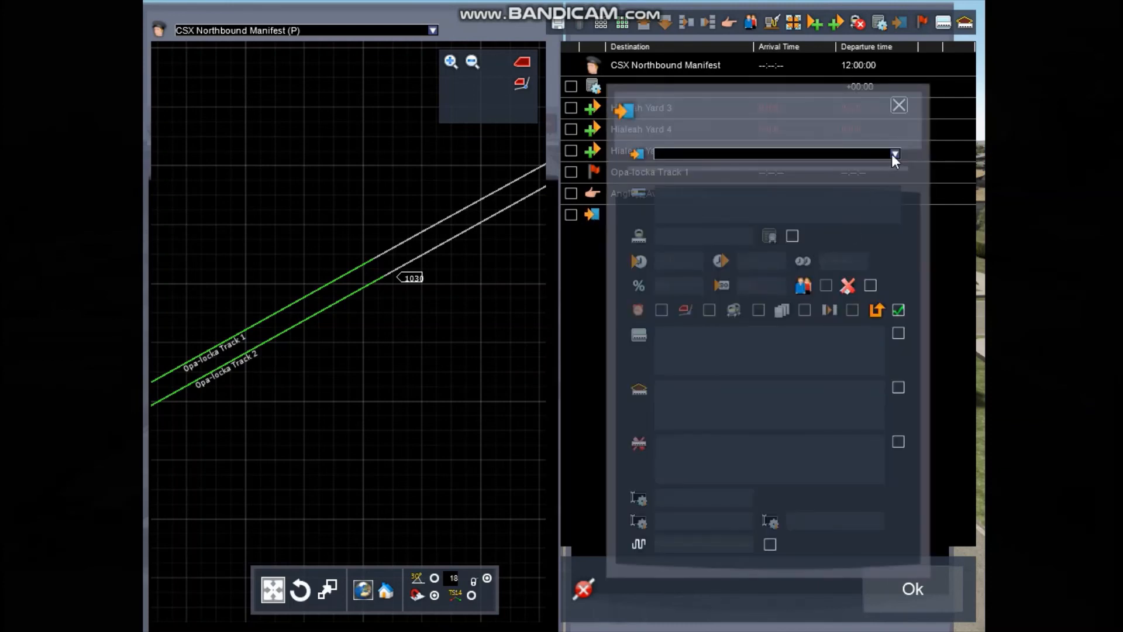
click(899, 106)
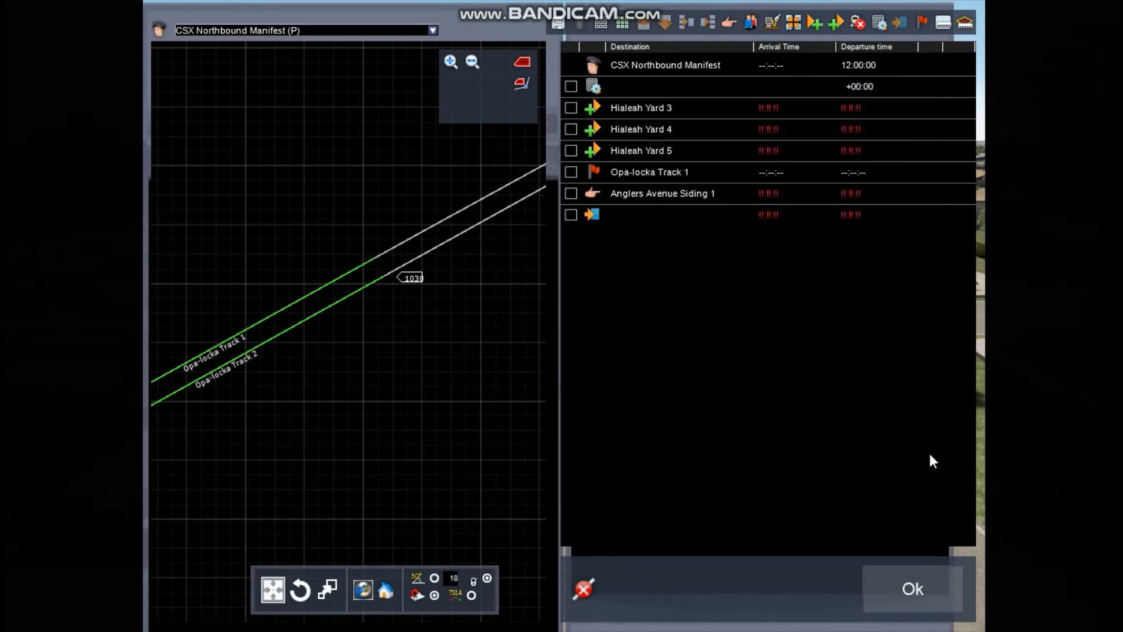
Close the timetable and start playing the scenario from the editor
click(908, 593)
click(1094, 603)
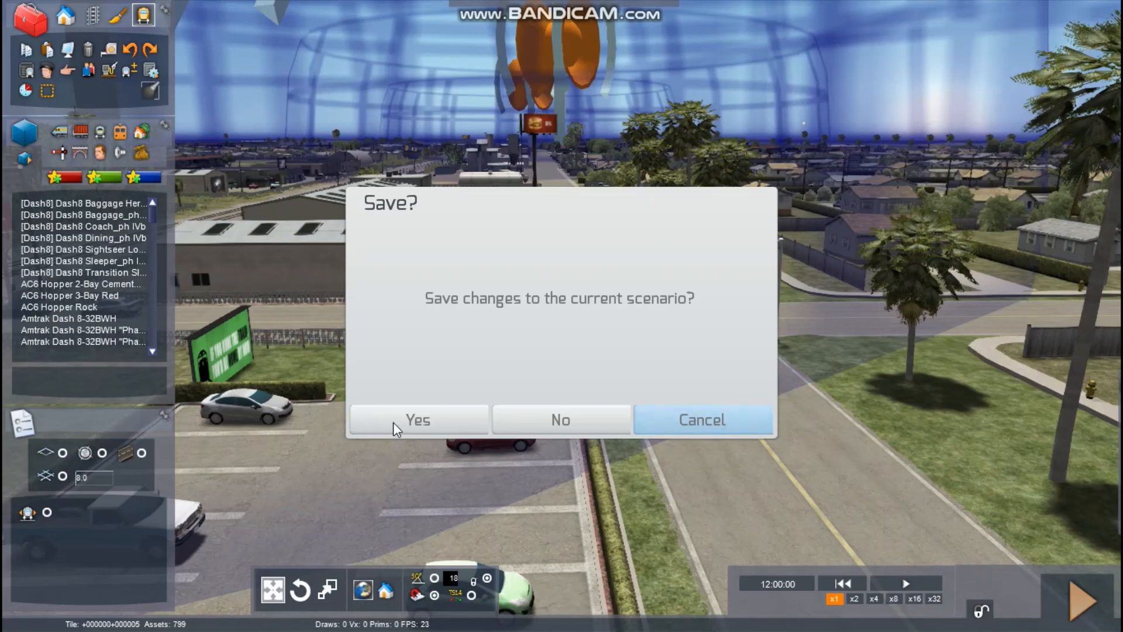